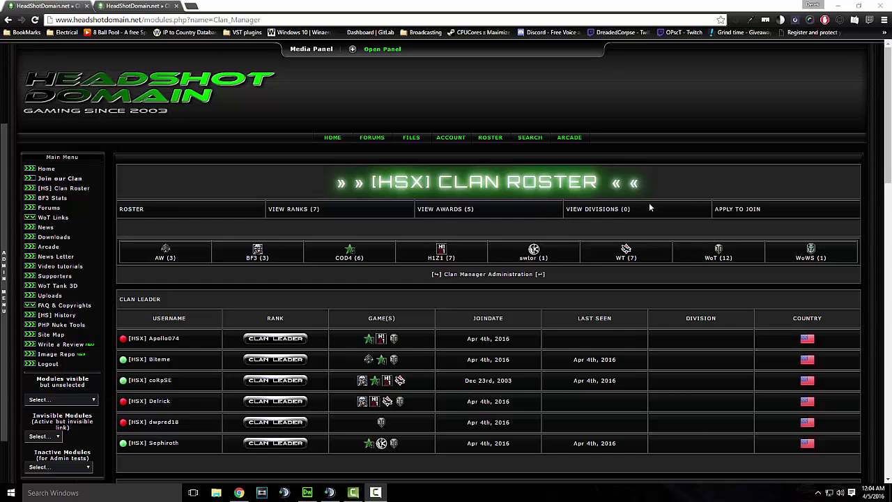
Open the clan's List of Applications from the Clan Roster page
{"action": "left_click", "coordinate": [735, 209]}
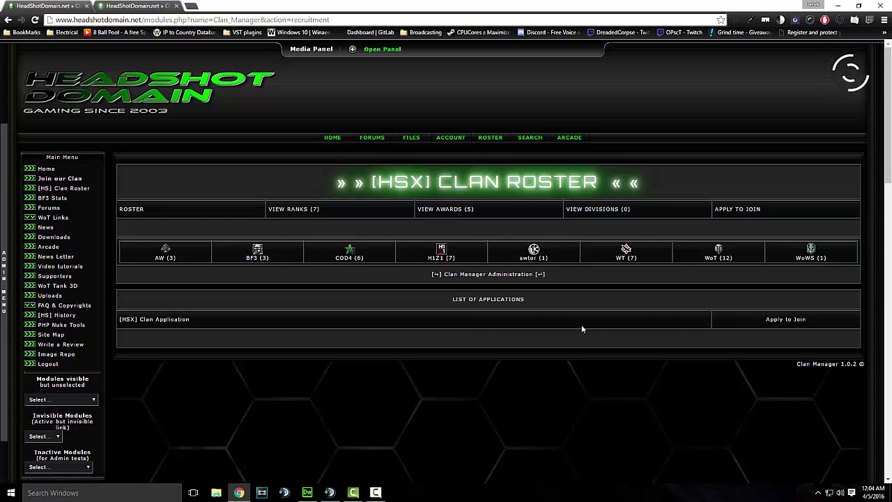
Open the [HSX] Clan Application and look through its rules and question fields
{"action": "left_click", "coordinate": [423, 341]}
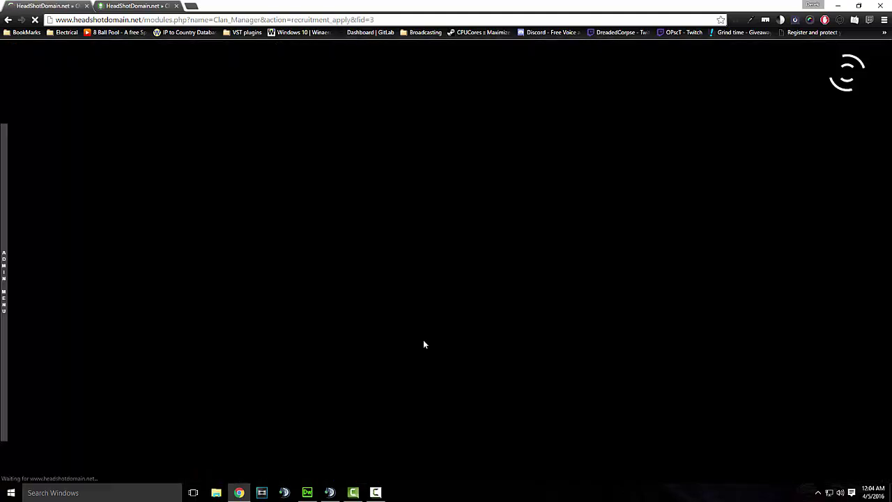
{"action": "scroll", "coordinate": [434, 258], "scroll_direction": "down", "scroll_amount": 5}
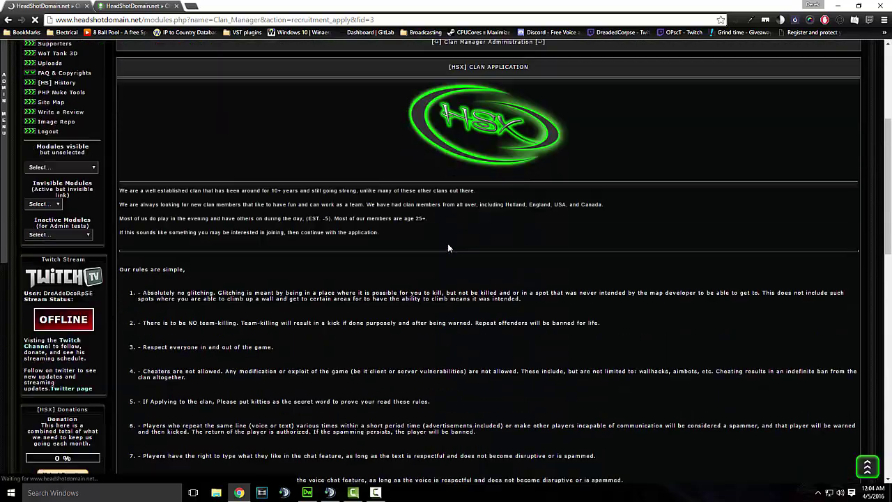
{"action": "scroll", "coordinate": [557, 234], "scroll_direction": "down", "scroll_amount": 4}
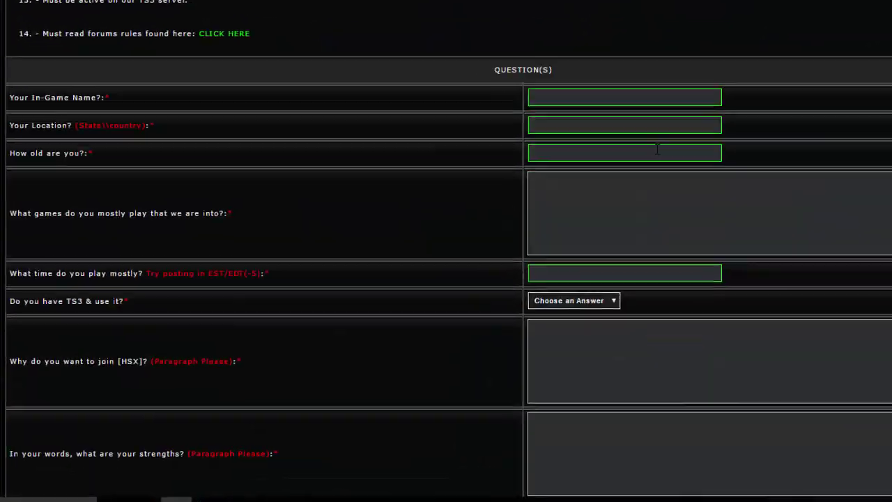
{"action": "scroll", "coordinate": [656, 149], "scroll_direction": "down", "scroll_amount": 4}
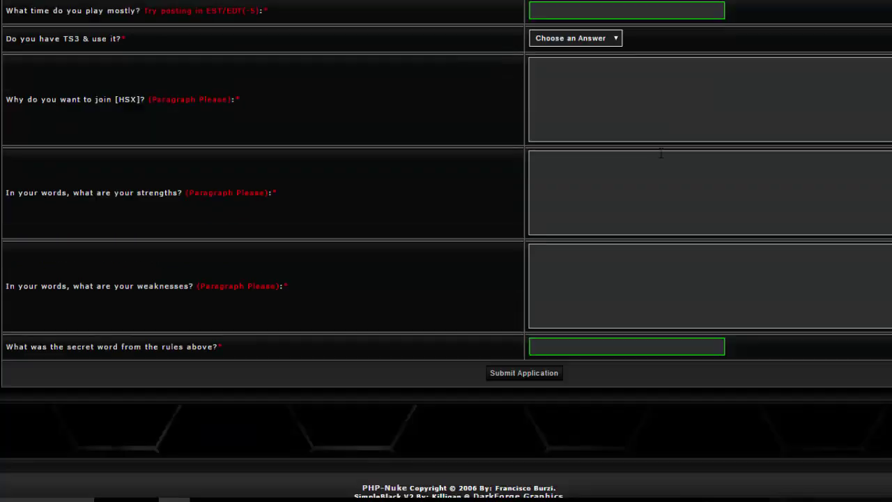
{"action": "scroll", "coordinate": [307, 233], "scroll_direction": "up", "scroll_amount": 3}
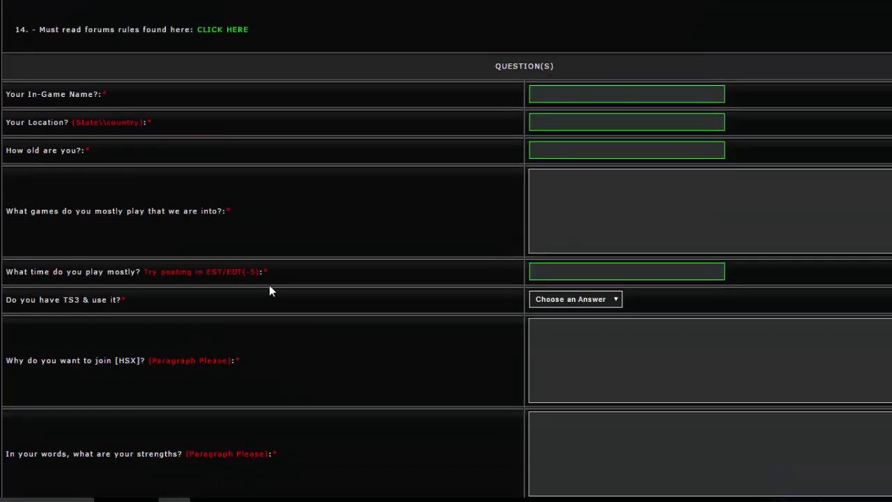
{"action": "scroll", "coordinate": [279, 277], "scroll_direction": "down", "scroll_amount": 3}
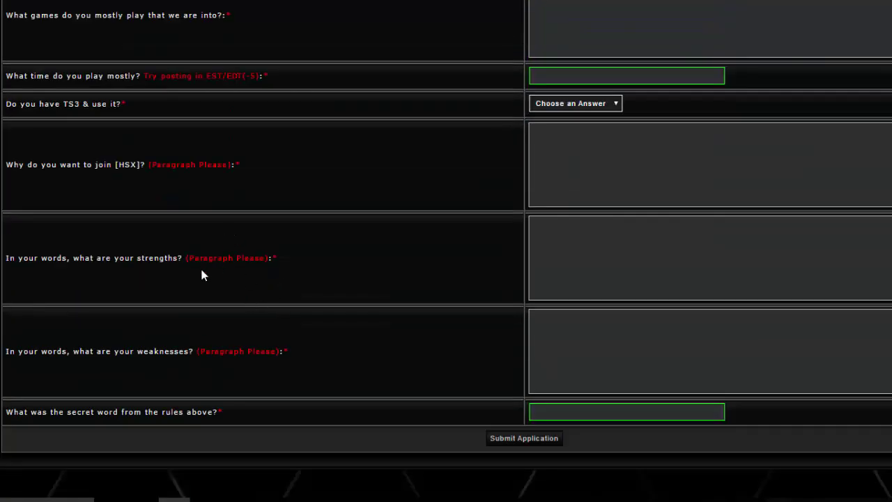
{"action": "scroll", "coordinate": [245, 260], "scroll_direction": "up", "scroll_amount": 15}
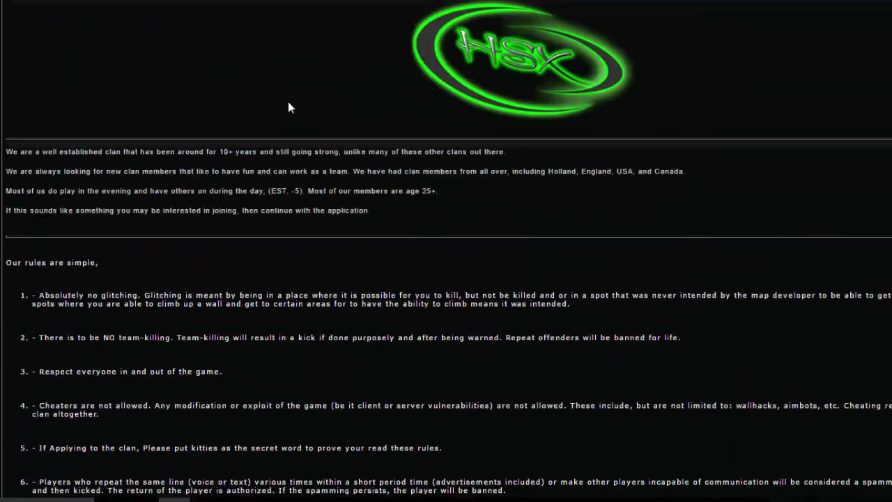
{"action": "scroll", "coordinate": [381, 295], "scroll_direction": "up", "scroll_amount": 3}
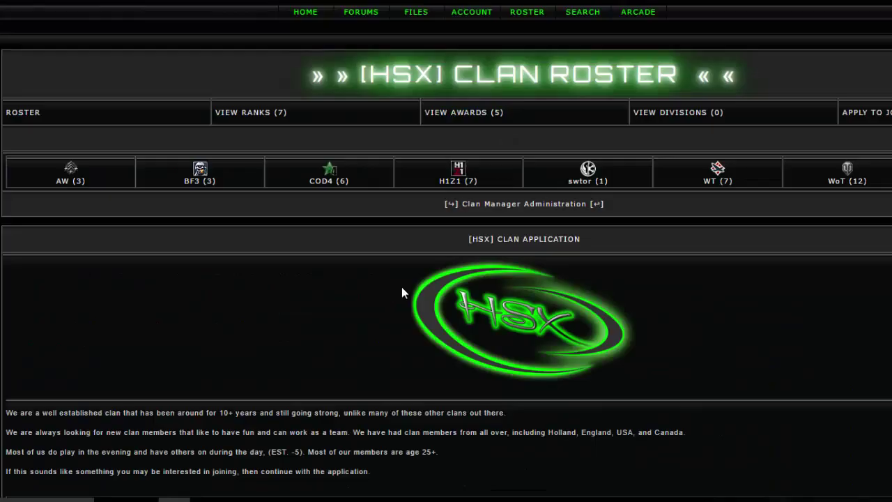
{"action": "scroll", "coordinate": [402, 293], "scroll_direction": "down", "scroll_amount": 4}
{"action": "scroll", "coordinate": [465, 291], "scroll_direction": "up", "scroll_amount": 4}
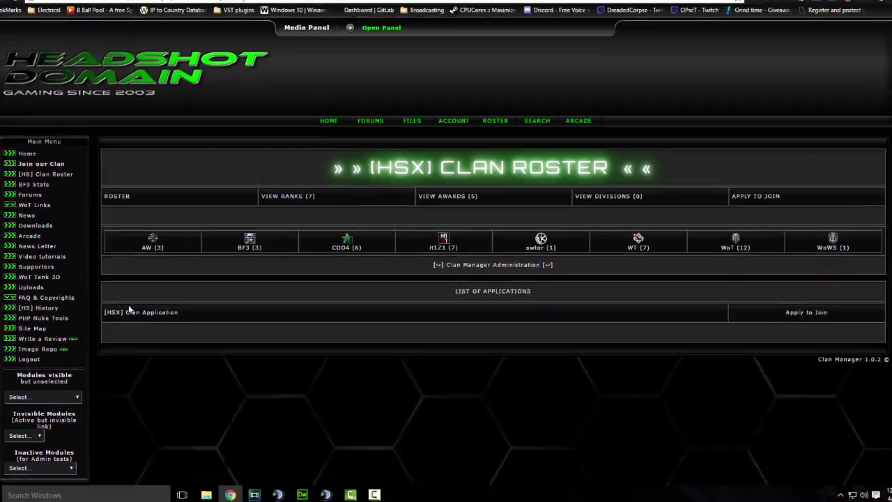
Log in as admin and open Clan Manager > Manage Recruitment > Add New Application Form
{"action": "mouse_move", "coordinate": [52, 173]}
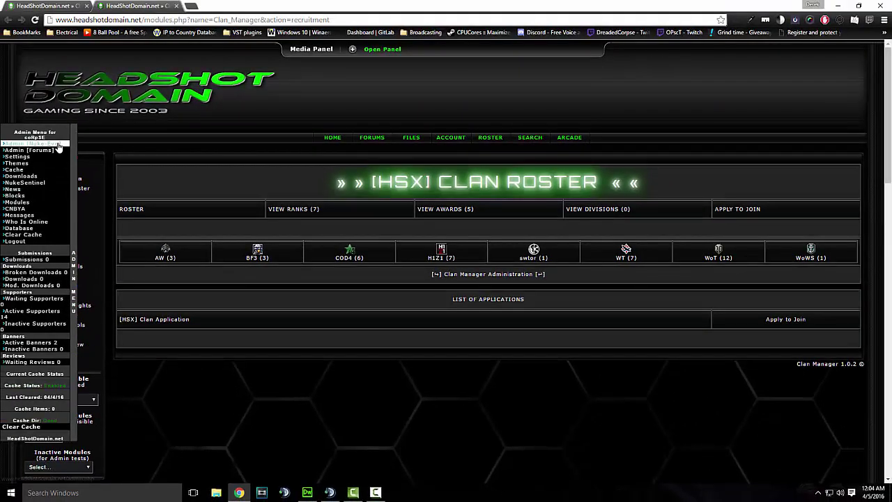
{"action": "left_click", "coordinate": [32, 142]}
{"action": "left_click", "coordinate": [469, 148]}
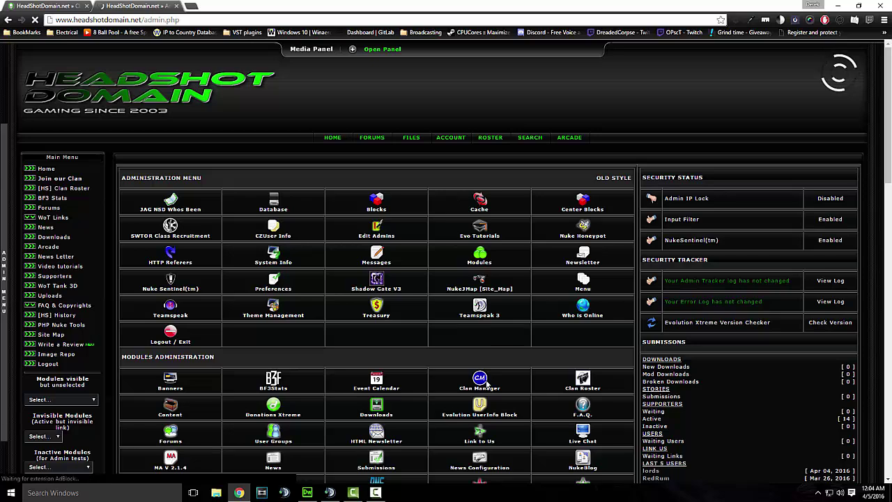
{"action": "left_click", "coordinate": [480, 382]}
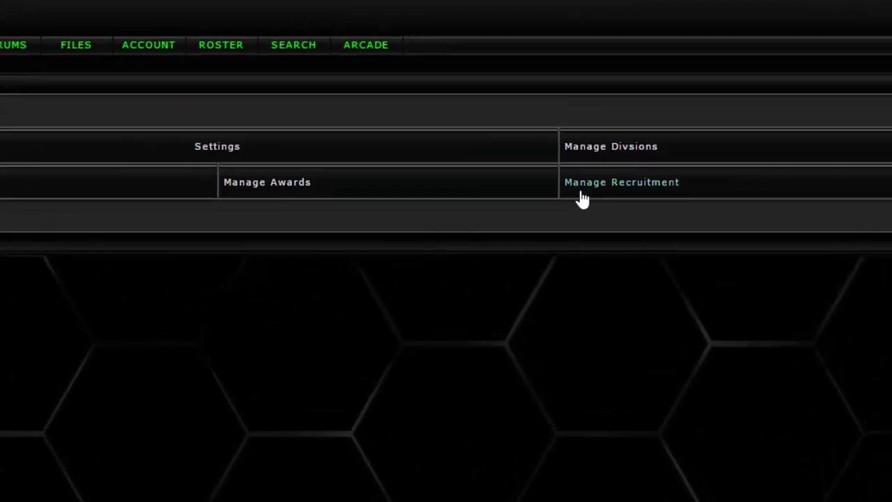
{"action": "left_click", "coordinate": [652, 200]}
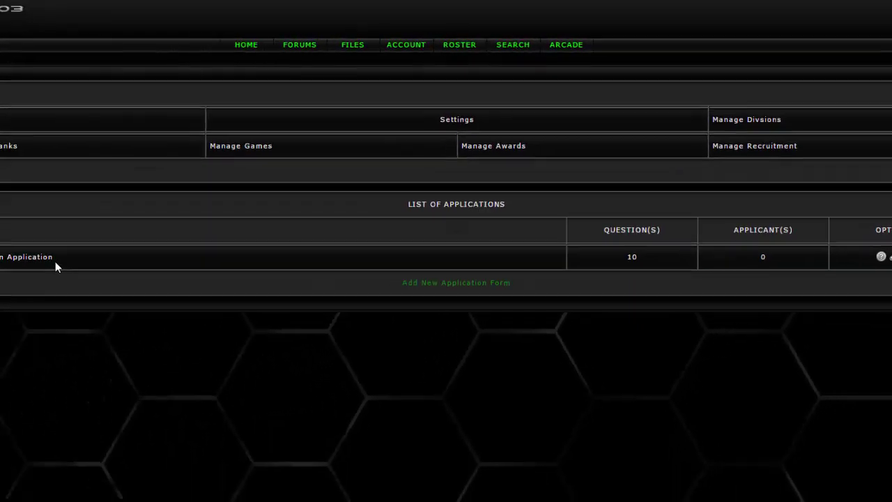
{"action": "left_click", "coordinate": [482, 279]}
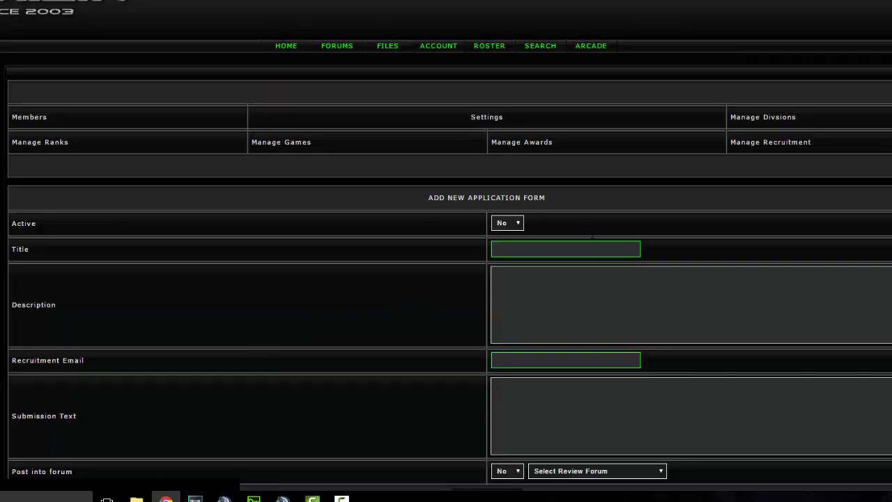
Set the new form to Active: Yes and title it 'Demo Application'
{"action": "scroll", "coordinate": [542, 213], "scroll_direction": "down", "scroll_amount": 1}
{"action": "left_click", "coordinate": [507, 167]}
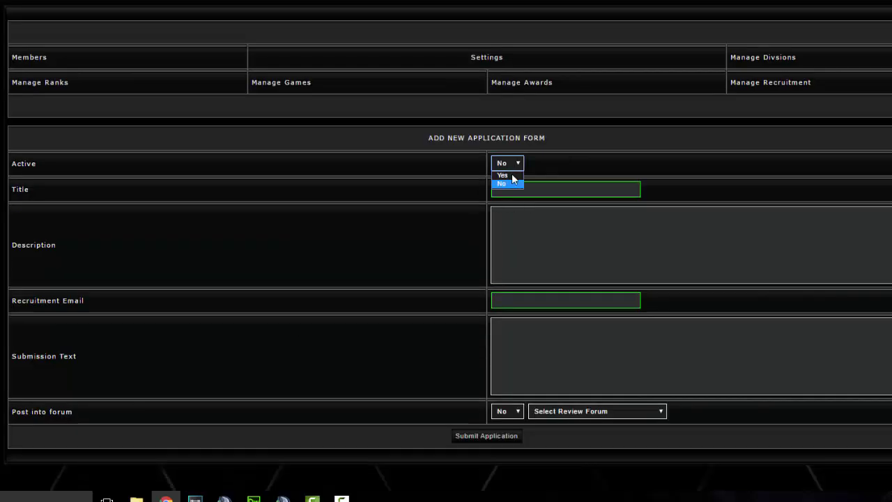
{"action": "left_click", "coordinate": [511, 175]}
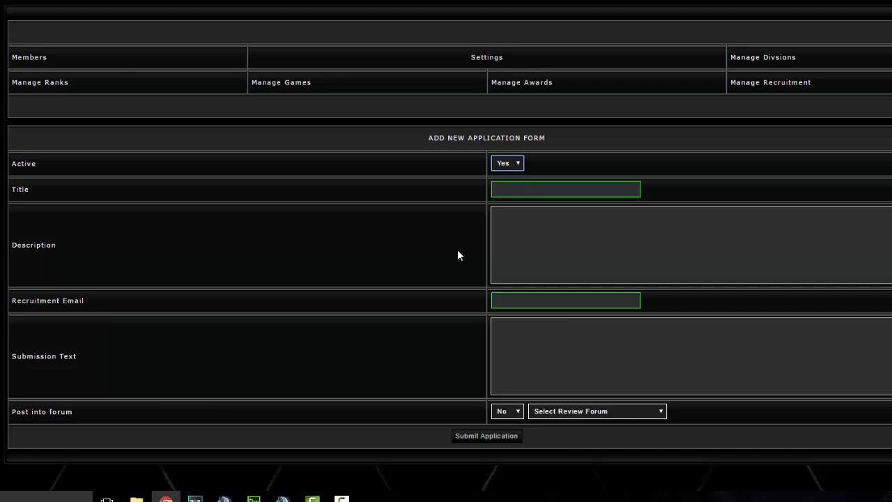
{"action": "left_click", "coordinate": [559, 189]}
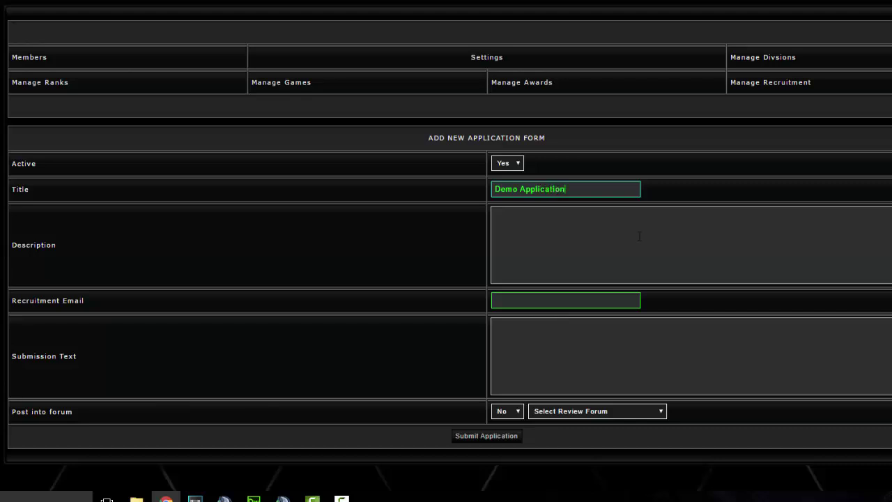
Highlight the clan rules text meant for the Description, then deselect it
{"action": "left_click", "coordinate": [549, 239]}
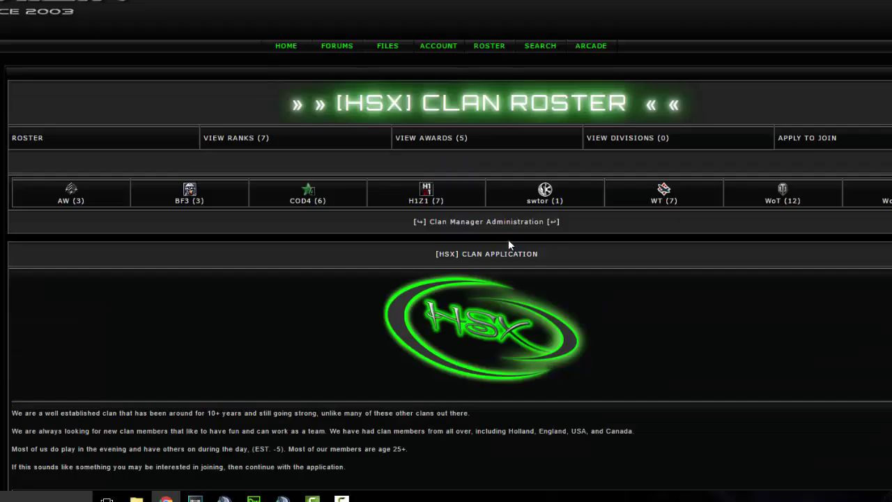
{"action": "scroll", "coordinate": [508, 244], "scroll_direction": "down", "scroll_amount": 3}
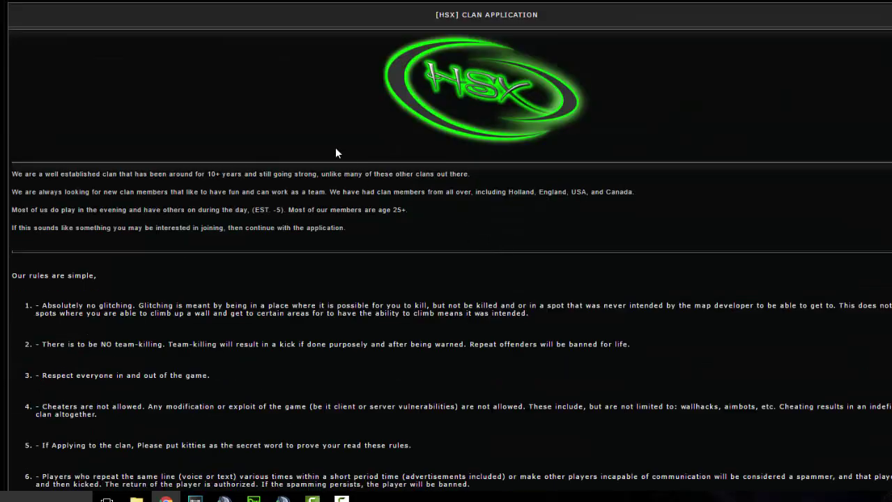
{"action": "left_click_drag", "start_coordinate": [483, 94], "coordinate": [271, 309]}
{"action": "scroll", "coordinate": [590, 364], "scroll_direction": "down", "scroll_amount": 6}
{"action": "left_click", "coordinate": [271, 310]}
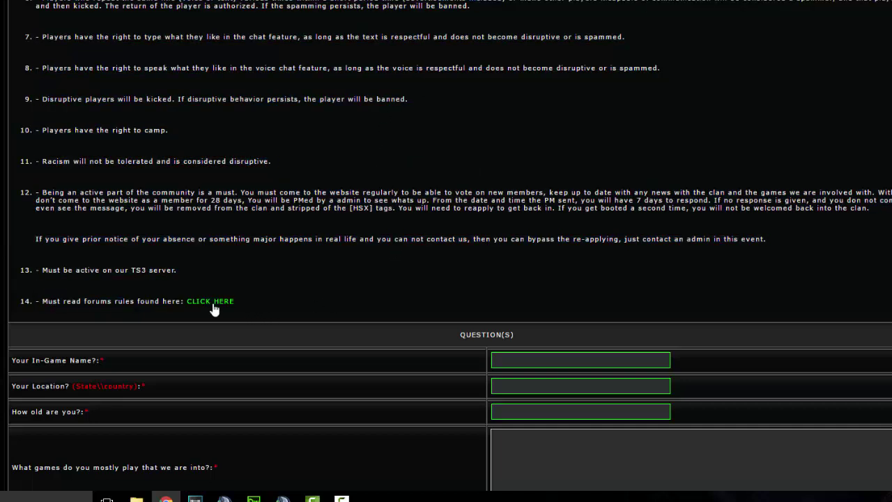
{"action": "scroll", "coordinate": [459, 230], "scroll_direction": "up", "scroll_amount": 7}
{"action": "scroll", "coordinate": [459, 231], "scroll_direction": "up", "scroll_amount": 3}
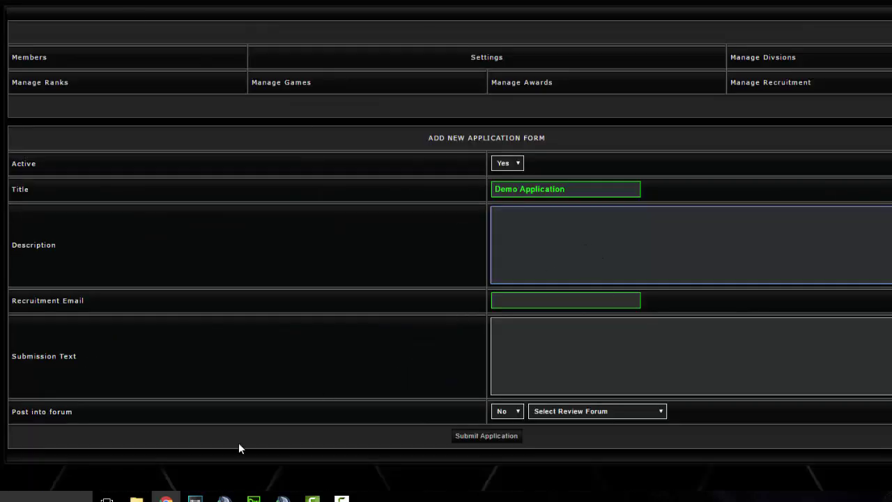
In Dreamweaver code view, strip the site address and stray quote from the logo's image source
{"action": "left_click", "coordinate": [253, 499]}
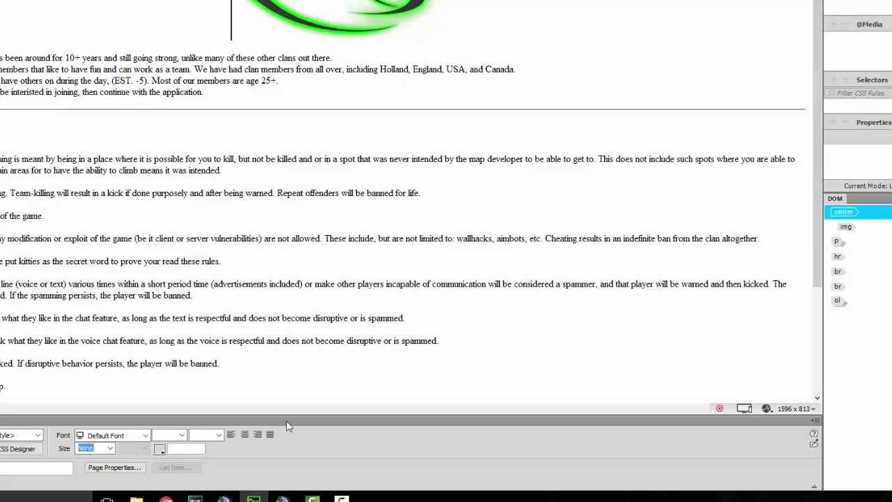
{"action": "left_click", "coordinate": [43, 6]}
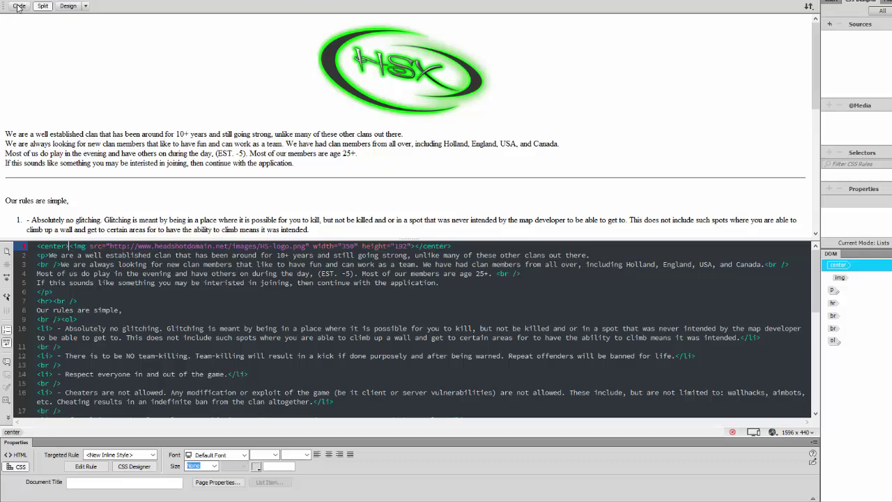
{"action": "left_click", "coordinate": [19, 5]}
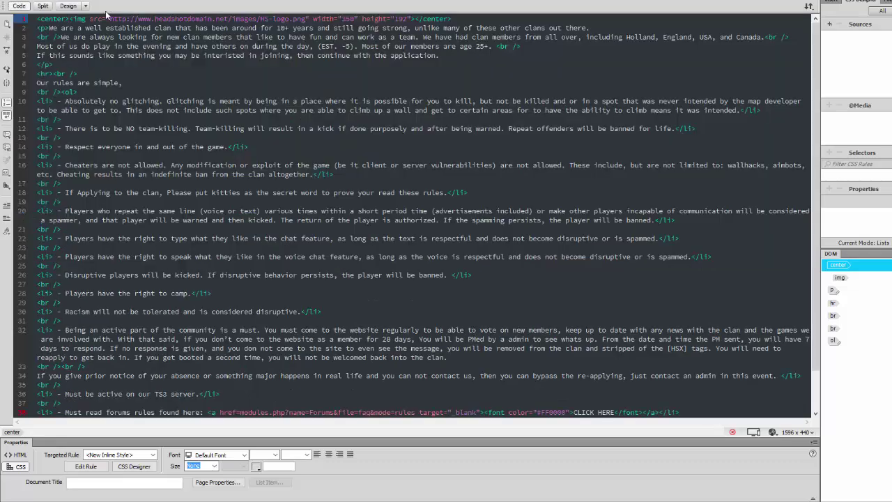
{"action": "left_click_drag", "start_coordinate": [106, 18], "coordinate": [230, 15]}
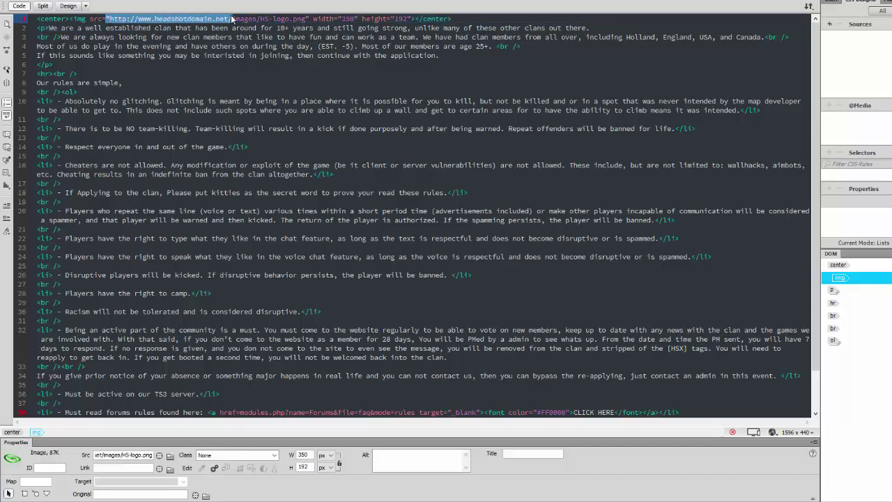
{"action": "key", "text": "Delete"}
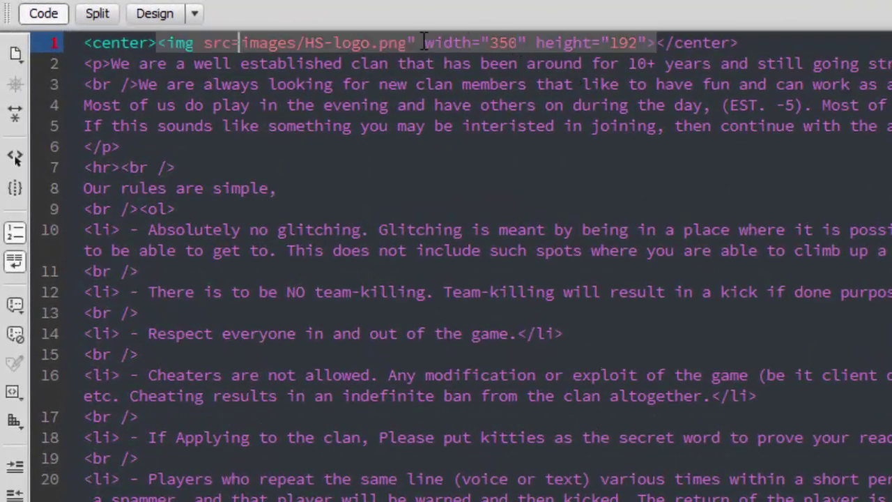
{"action": "left_click", "coordinate": [409, 42]}
{"action": "key", "text": "Delete"}
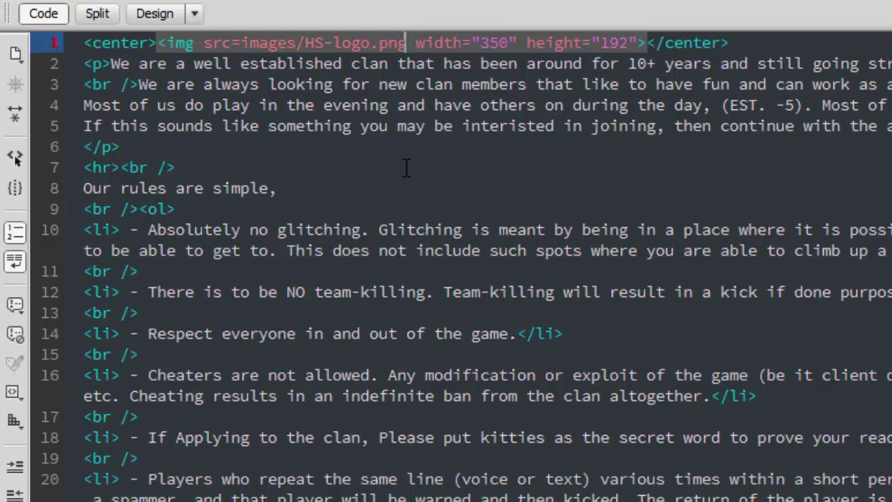
{"action": "scroll", "coordinate": [446, 146], "scroll_direction": "down", "scroll_amount": 2}
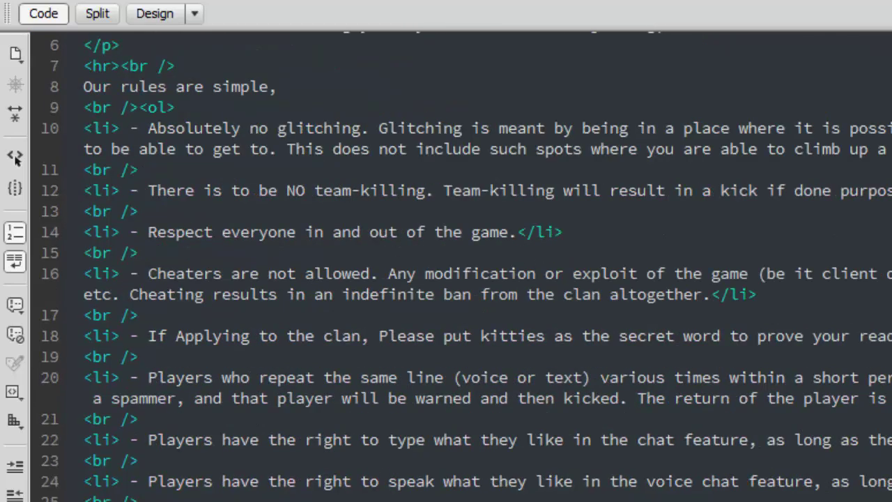
{"action": "scroll", "coordinate": [446, 279], "scroll_direction": "down", "scroll_amount": 8}
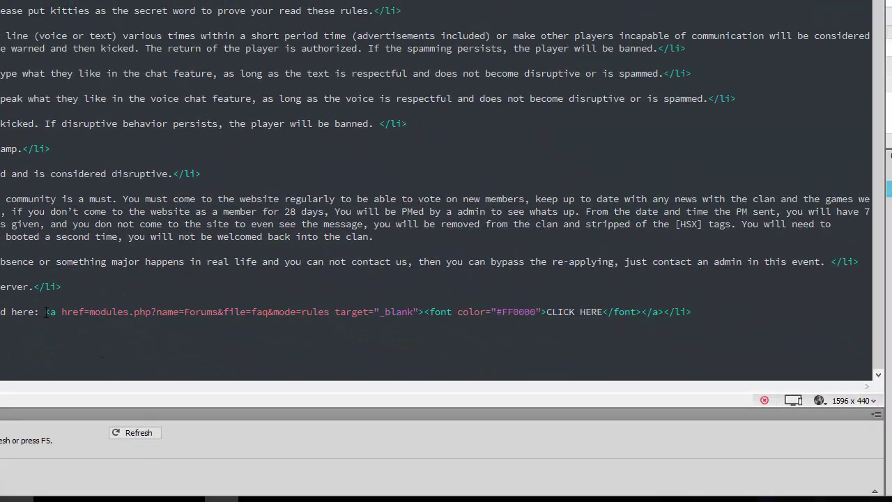
Remove the spaces around '=' in the forum rules link and select all the code
{"action": "left_click_drag", "start_coordinate": [46, 313], "coordinate": [85, 312]}
{"action": "left_click", "coordinate": [85, 311]}
{"action": "key", "text": "Right"}
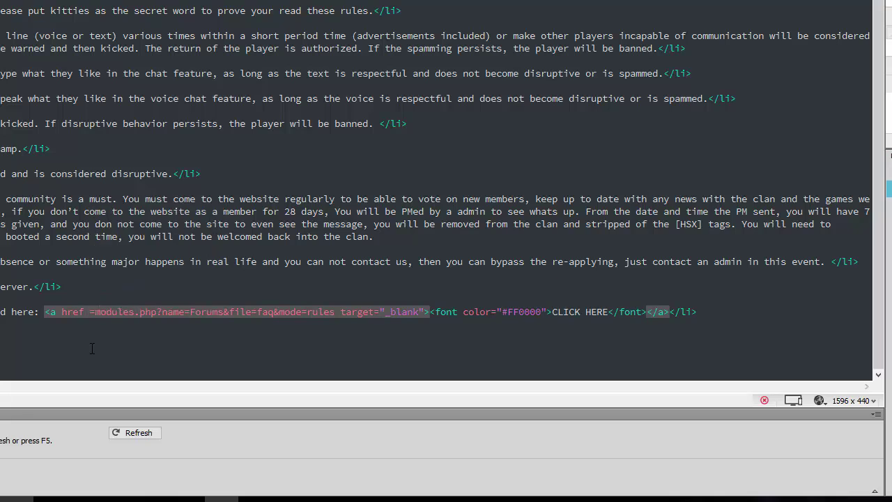
{"action": "key", "text": "Right"}
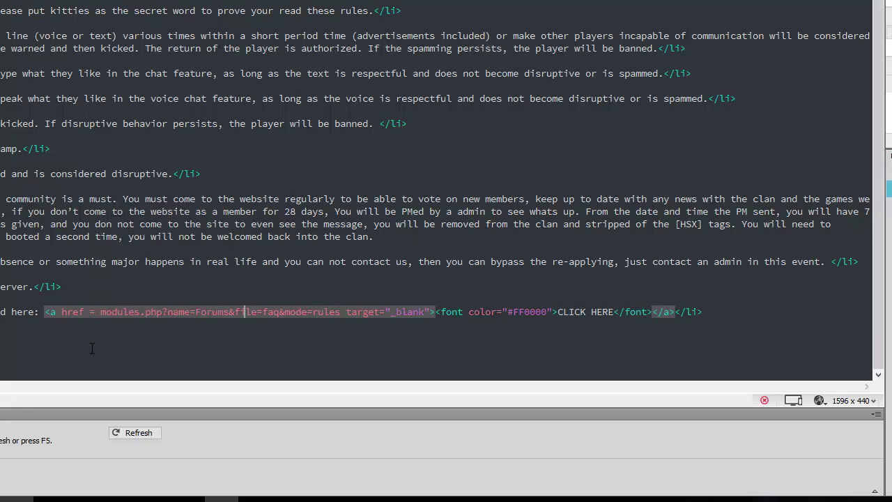
{"action": "key", "text": "BackSpace"}
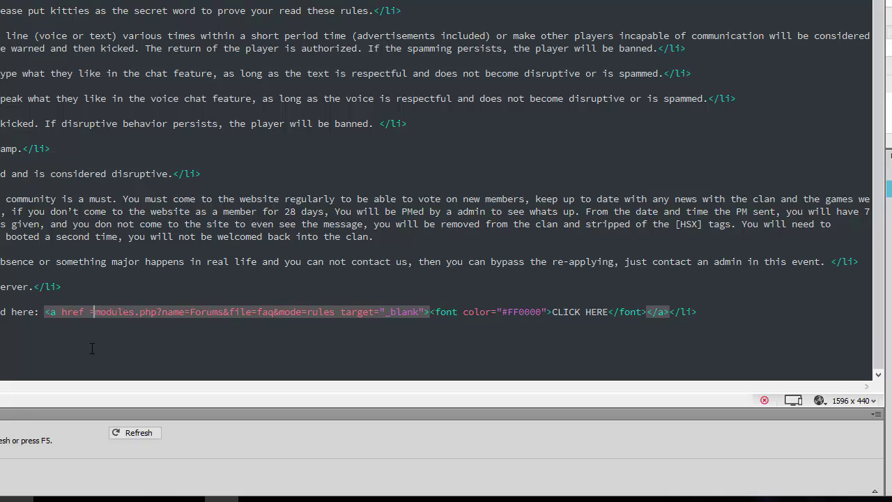
{"action": "key", "text": "Left"}
{"action": "key", "text": "BackSpace"}
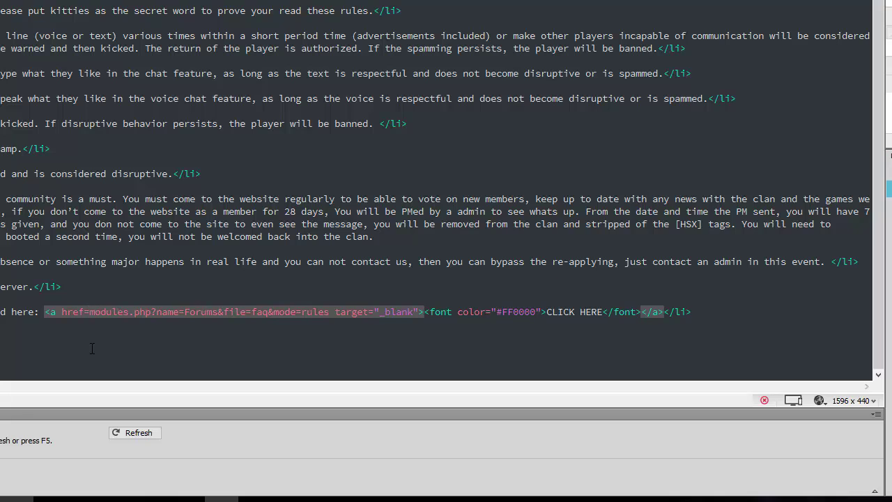
{"action": "left_click", "coordinate": [527, 329]}
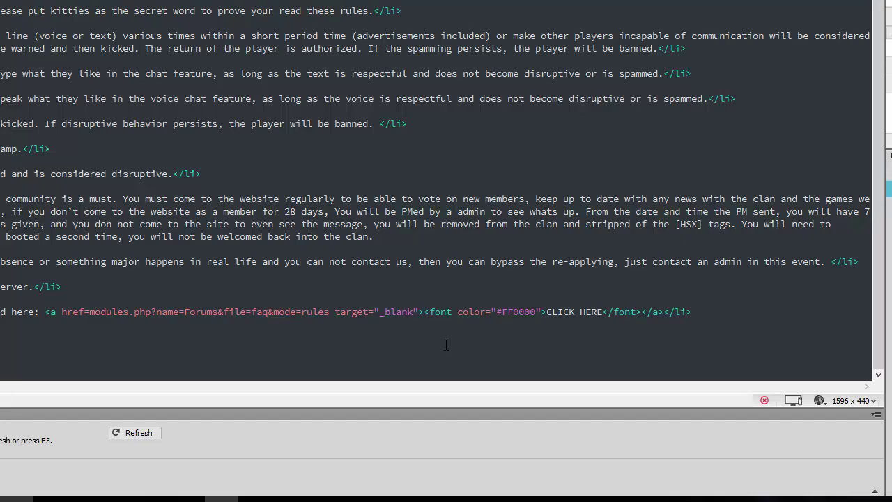
{"action": "key", "text": "ctrl+a"}
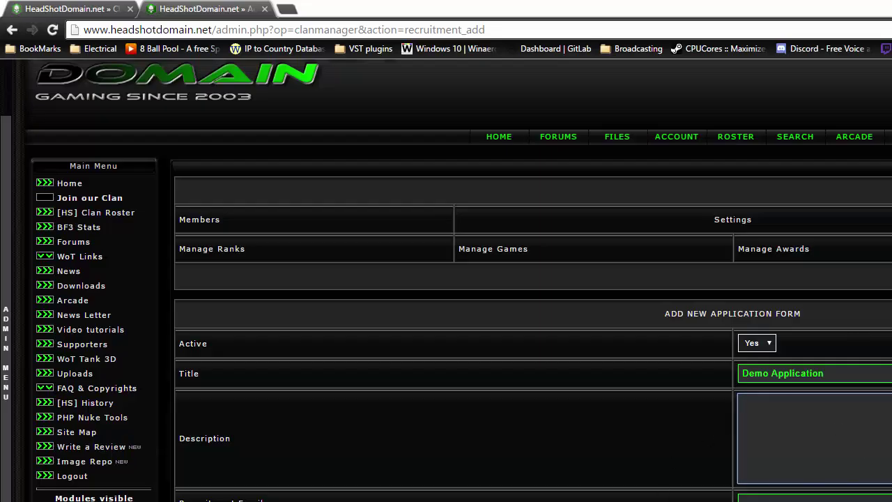
Paste the rules code into Description, correct 'interisted' to 'interested', and select the logo image tag
{"action": "key", "text": "ctrl+v"}
{"action": "scroll", "coordinate": [776, 460], "scroll_direction": "down", "scroll_amount": 5}
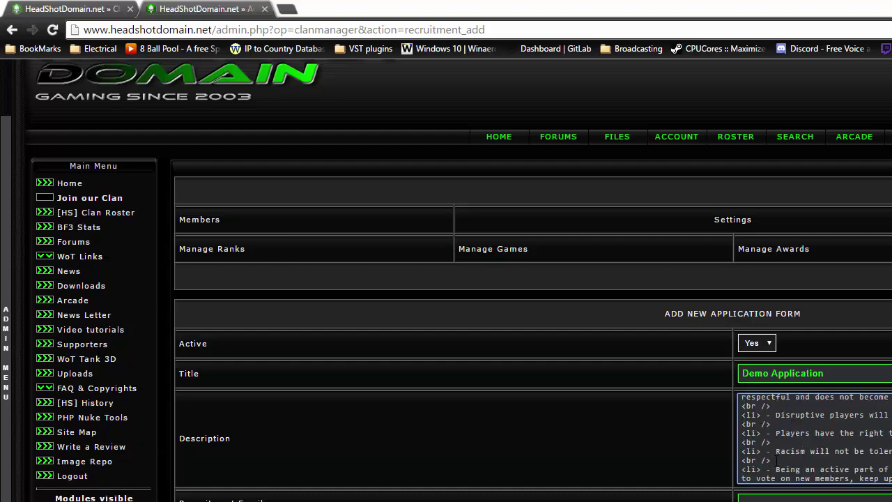
{"action": "scroll", "coordinate": [777, 460], "scroll_direction": "up", "scroll_amount": 5}
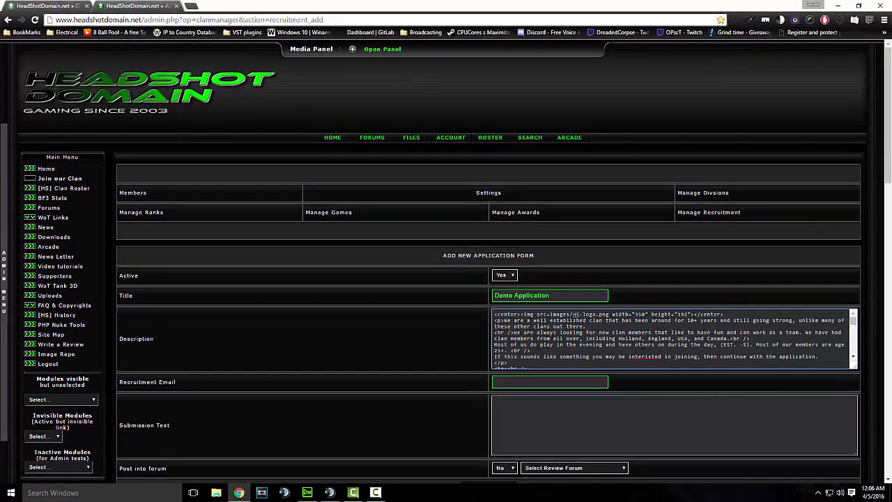
{"action": "right_click", "coordinate": [642, 356]}
{"action": "left_click", "coordinate": [662, 182]}
{"action": "scroll", "coordinate": [672, 338], "scroll_direction": "down", "scroll_amount": 3}
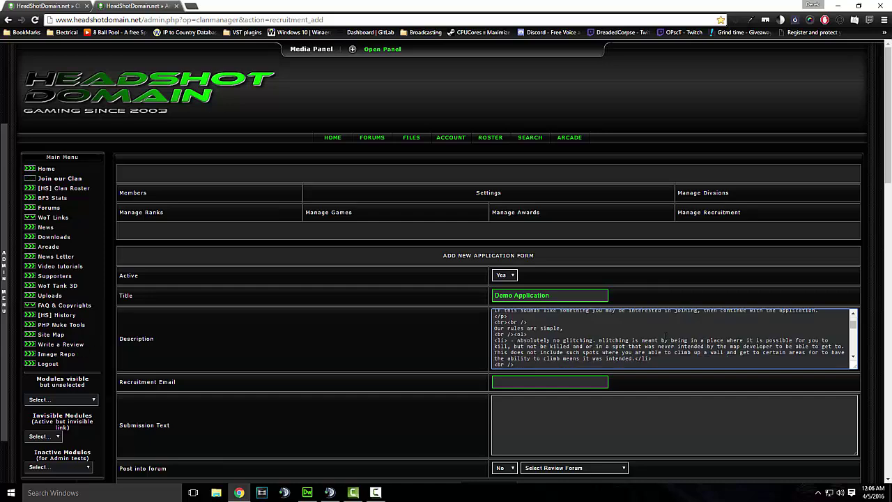
{"action": "scroll", "coordinate": [672, 338], "scroll_direction": "up", "scroll_amount": 3}
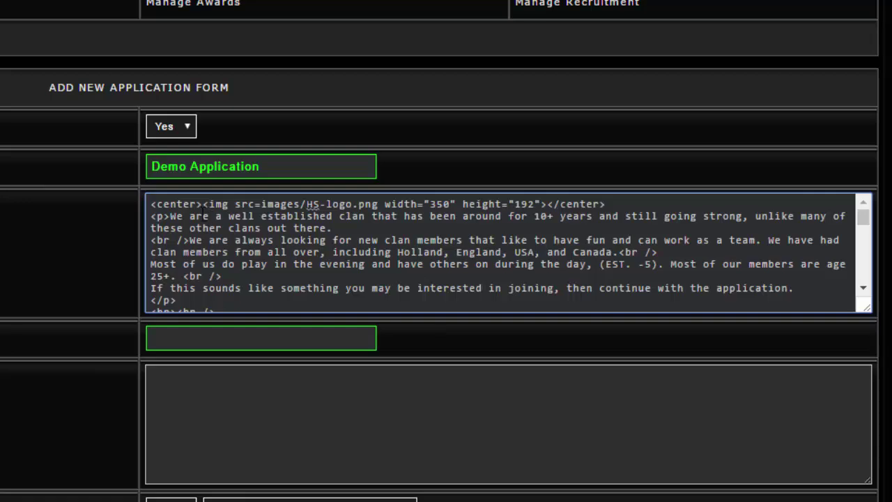
{"action": "left_click_drag", "start_coordinate": [203, 205], "coordinate": [385, 202]}
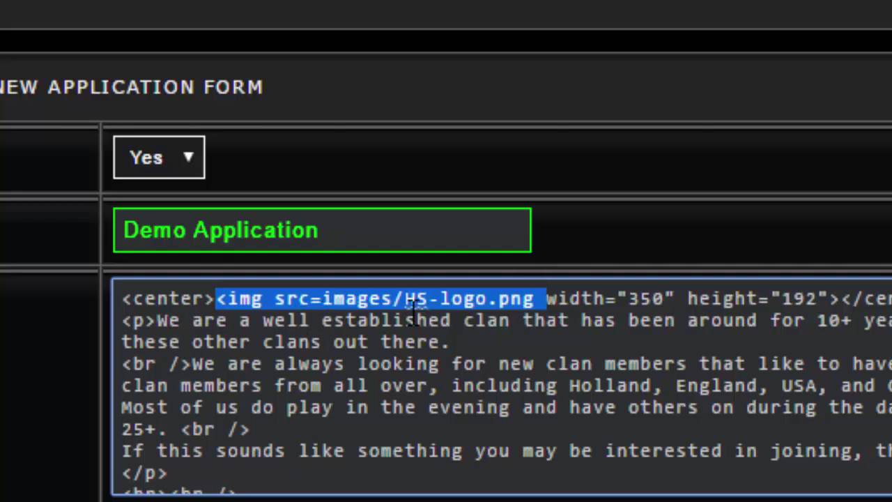
{"action": "scroll", "coordinate": [175, 358], "scroll_direction": "down", "scroll_amount": 10}
Copy the Direct Link of the small Twitter icon in the Image Repository
{"action": "scroll", "coordinate": [175, 359], "scroll_direction": "up", "scroll_amount": 10}
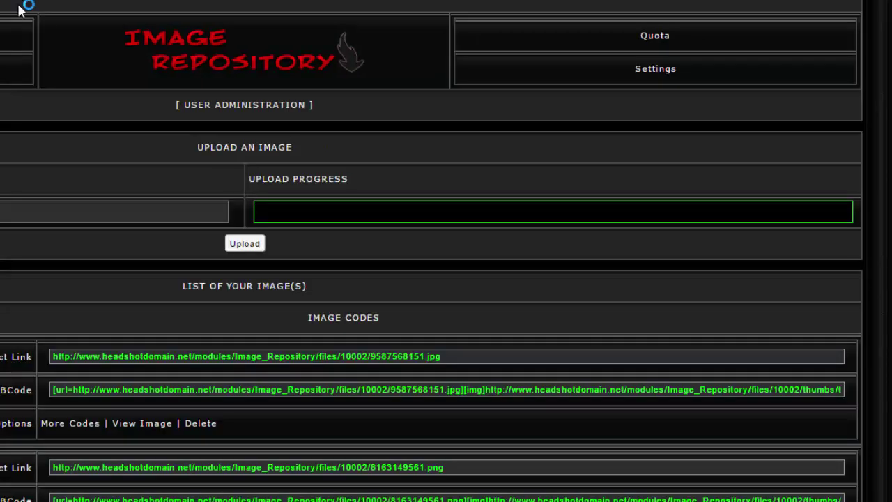
{"action": "scroll", "coordinate": [19, 14], "scroll_direction": "down", "scroll_amount": 4}
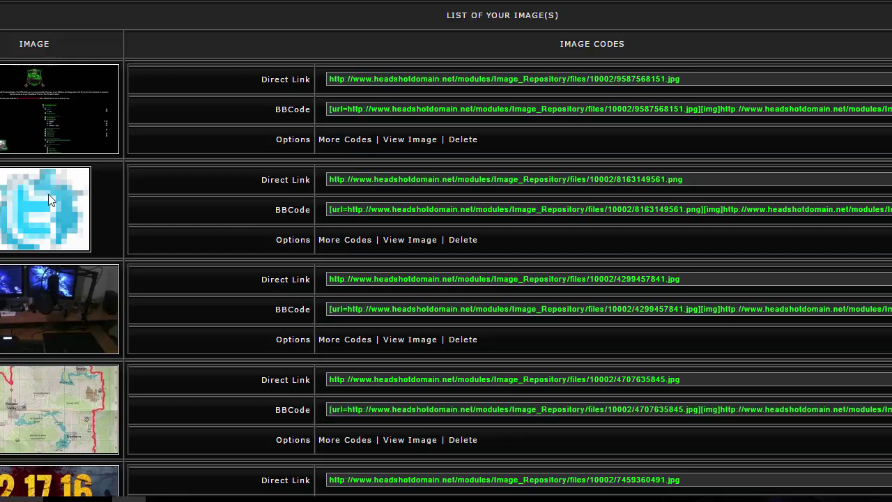
{"action": "mouse_move", "coordinate": [367, 179]}
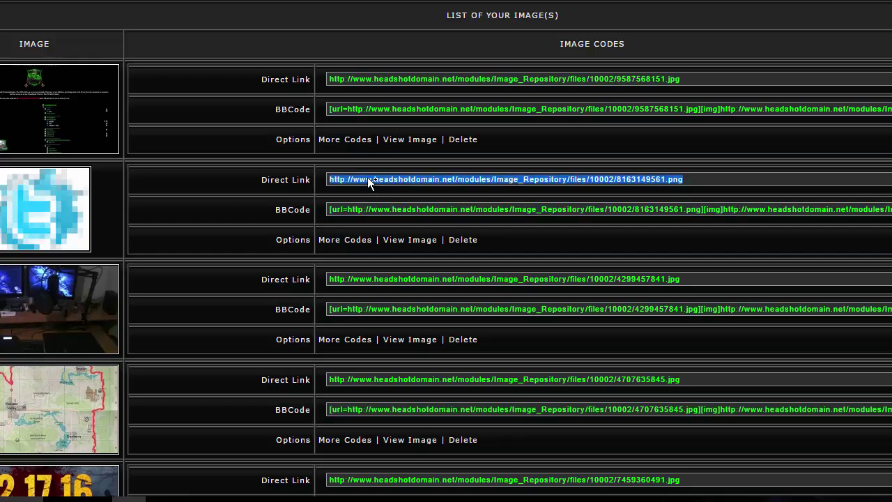
{"action": "right_click", "coordinate": [451, 180]}
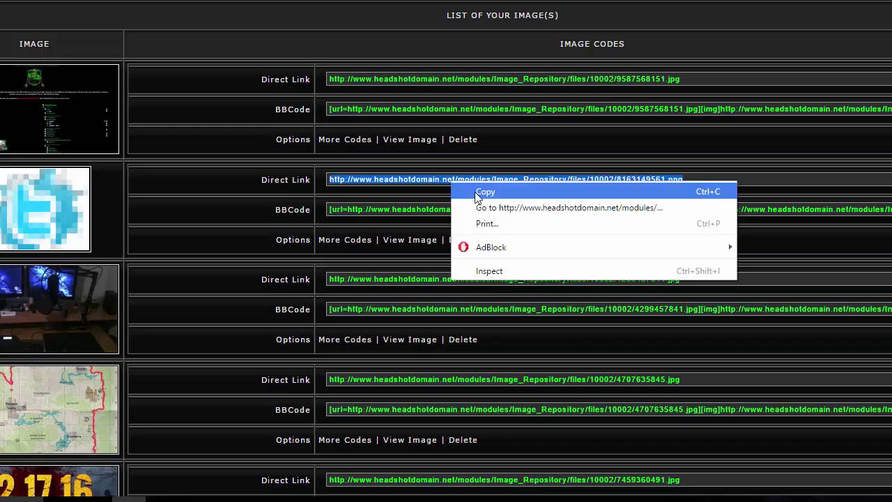
{"action": "left_click", "coordinate": [461, 189]}
{"action": "left_click", "coordinate": [451, 207]}
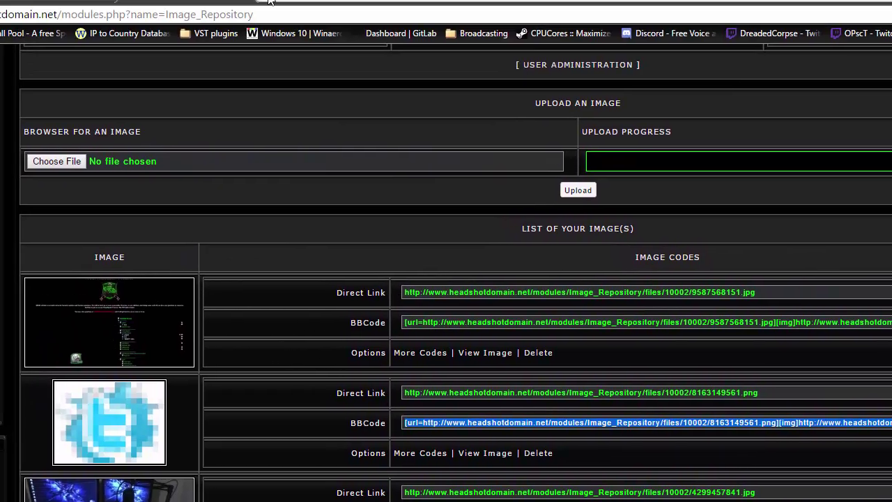
Load the copied link in a new tab, copy the image's site path, and close the tab
{"action": "key", "text": "ctrl+t"}
{"action": "right_click", "coordinate": [268, 30]}
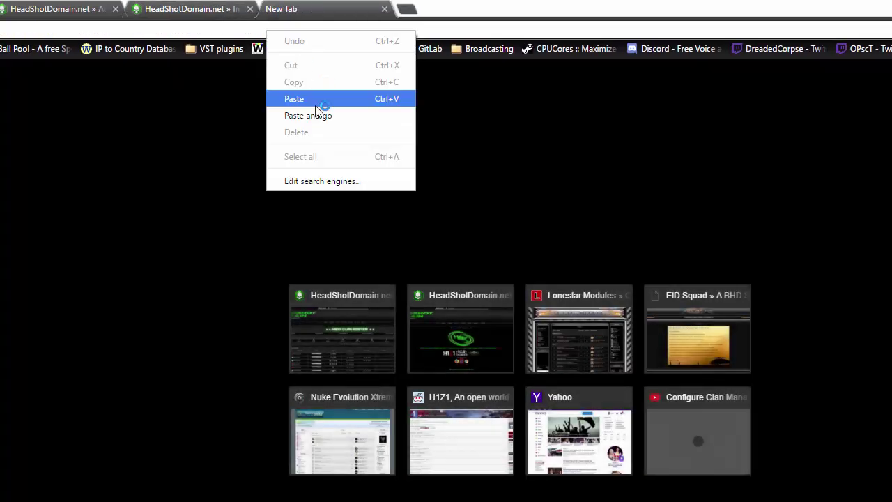
{"action": "left_click", "coordinate": [308, 115]}
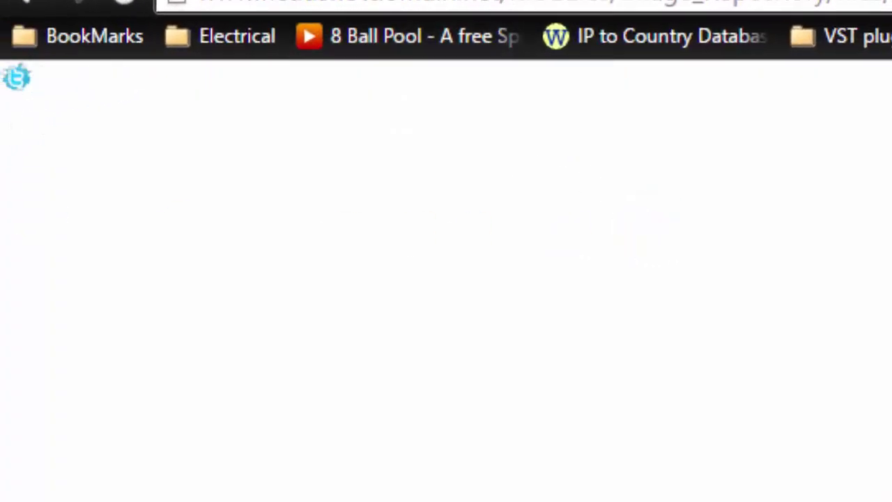
{"action": "left_click_drag", "start_coordinate": [500, 2], "coordinate": [891, 1]}
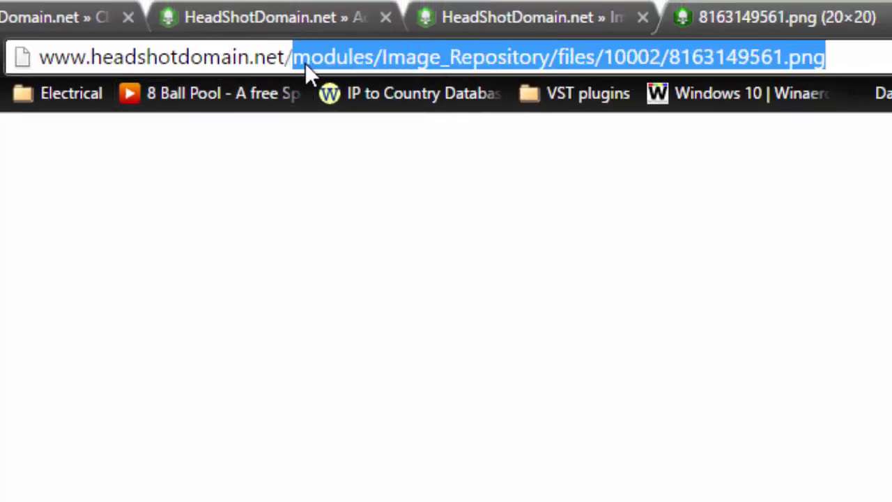
{"action": "right_click", "coordinate": [523, 54]}
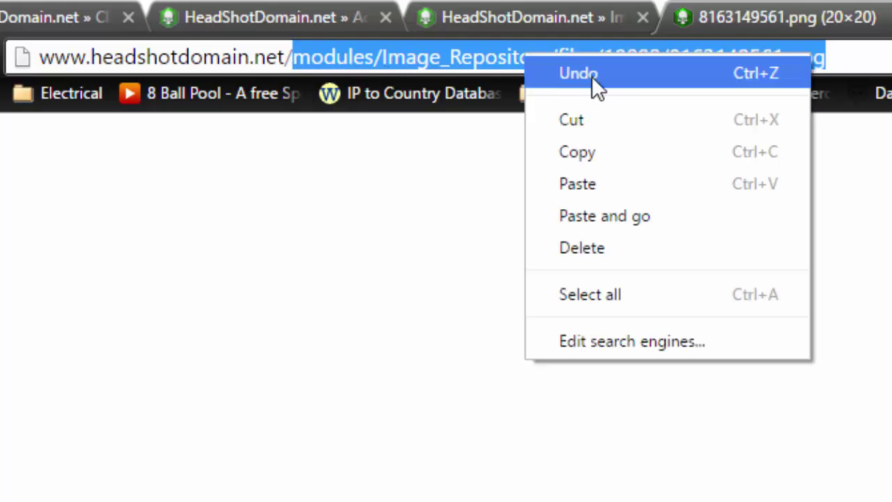
{"action": "left_click", "coordinate": [578, 153]}
{"action": "left_click", "coordinate": [540, 201]}
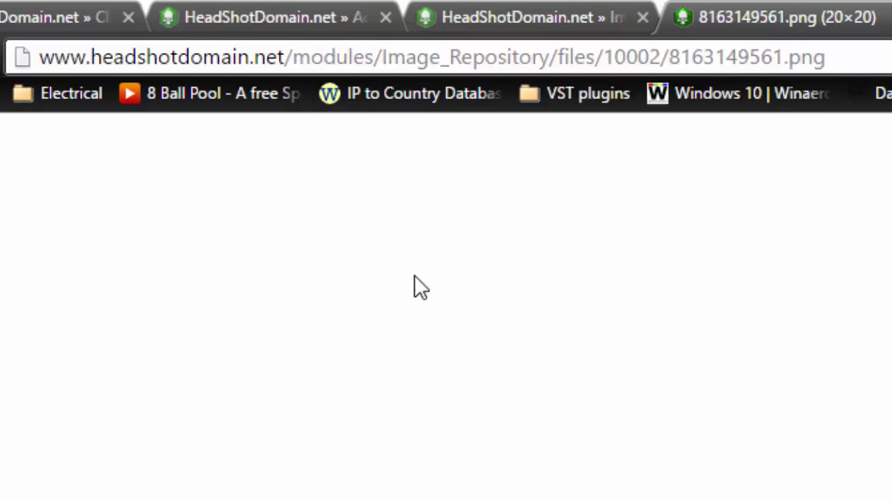
{"action": "left_click", "coordinate": [886, 16]}
{"action": "scroll", "coordinate": [677, 446], "scroll_direction": "down", "scroll_amount": 3}
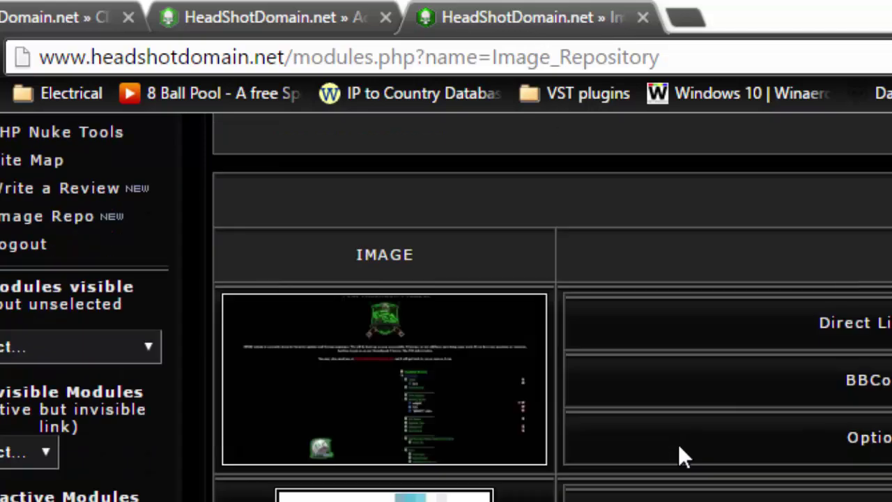
{"action": "scroll", "coordinate": [676, 445], "scroll_direction": "up", "scroll_amount": 3}
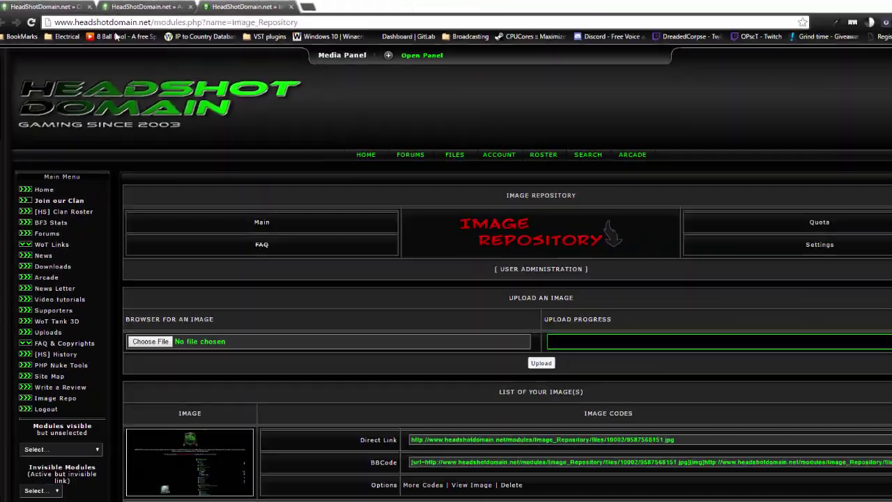
Back on the Add New Application Form, enter the recruitment e-mail address in Recruitment Email
{"action": "left_click", "coordinate": [52, 12]}
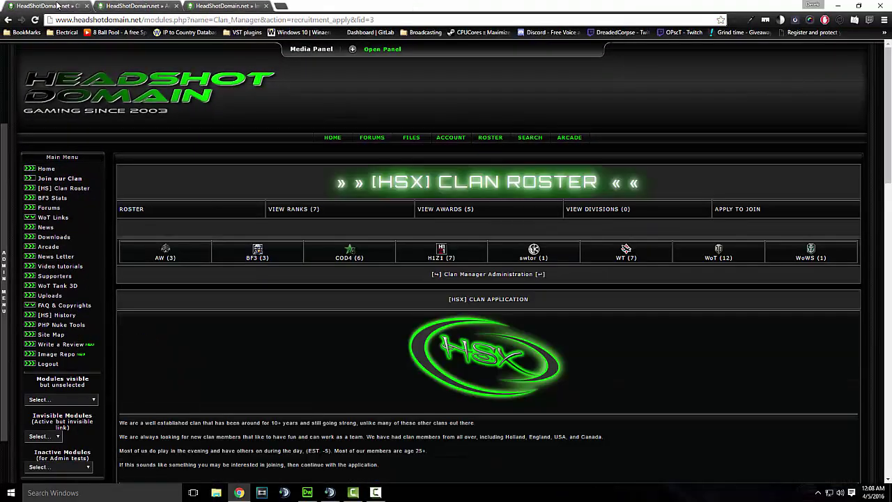
{"action": "left_click", "coordinate": [136, 6]}
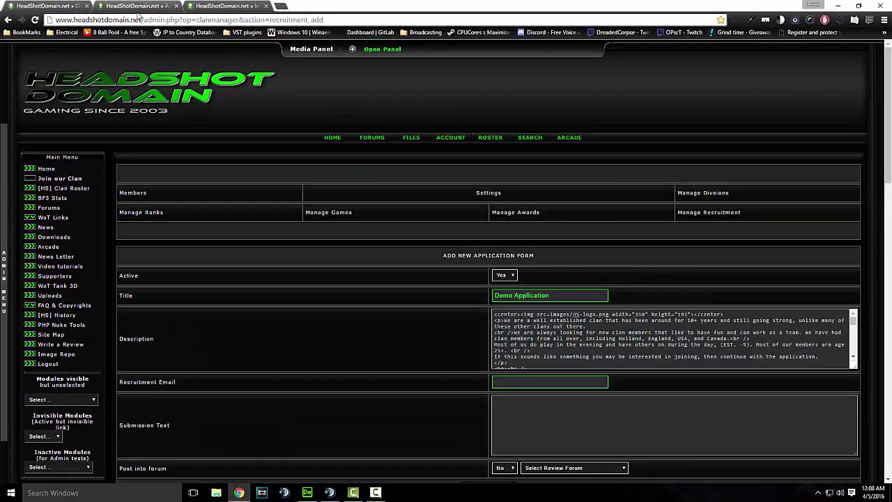
{"action": "scroll", "coordinate": [207, 361], "scroll_direction": "down", "scroll_amount": 2}
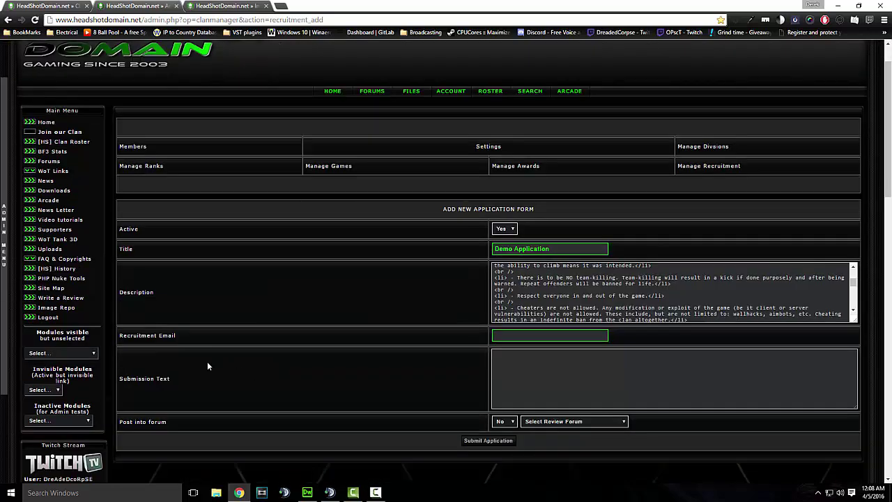
{"action": "left_click", "coordinate": [512, 290]}
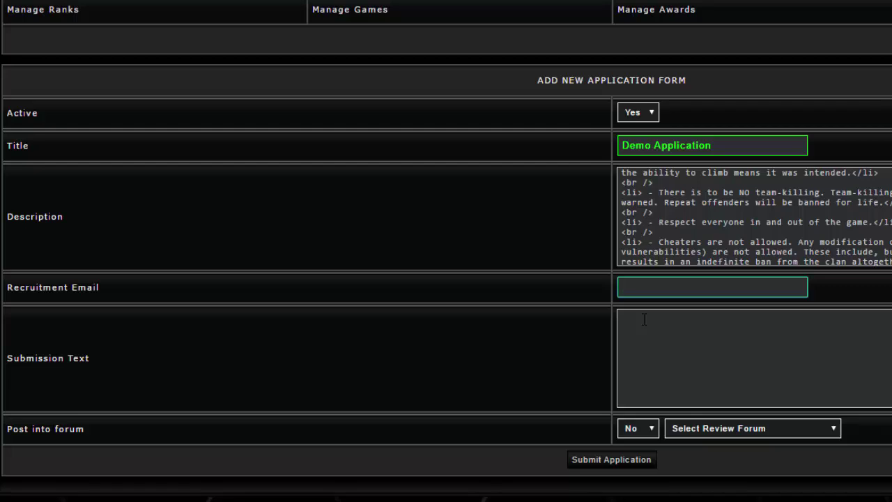
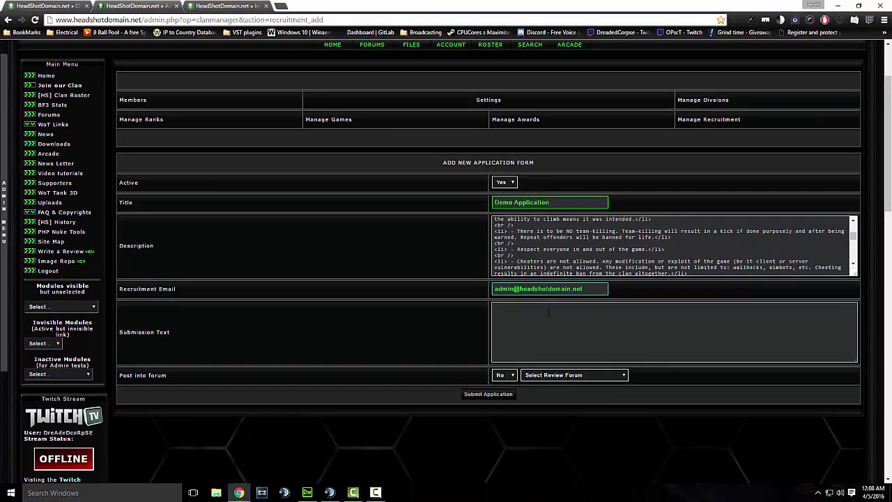
{"action": "left_click", "coordinate": [674, 334]}
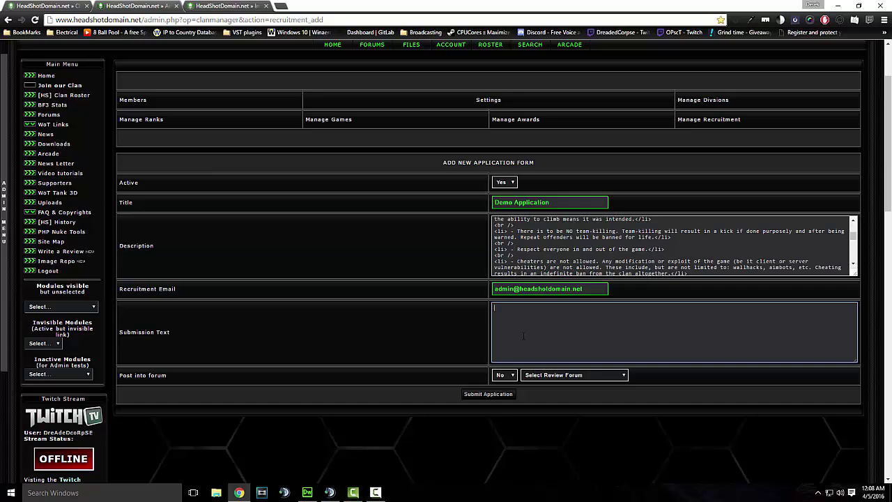
Write 'Thank you for submitting your application today, you will hear back from us shortly.' between <br /> lines
{"action": "type", "text": "<br />"}
{"action": "key", "text": "Return"}
{"action": "type", "text": "Thankyou for"}
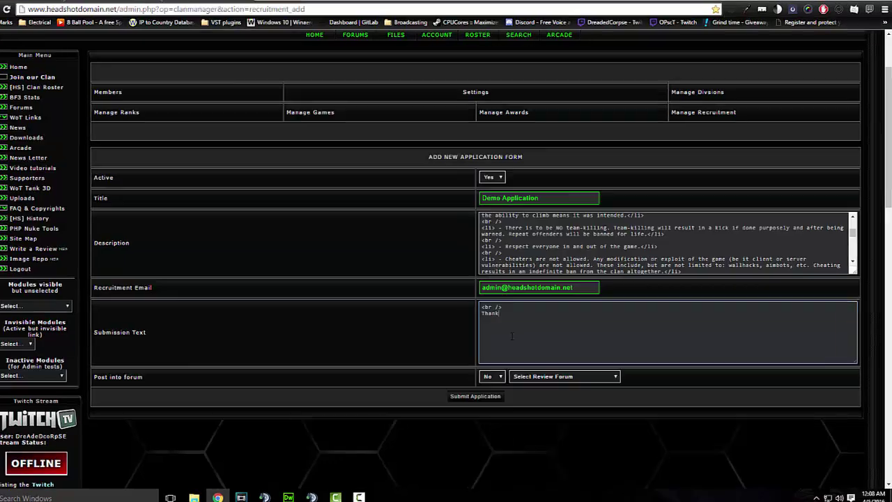
{"action": "type", "text": " s"}
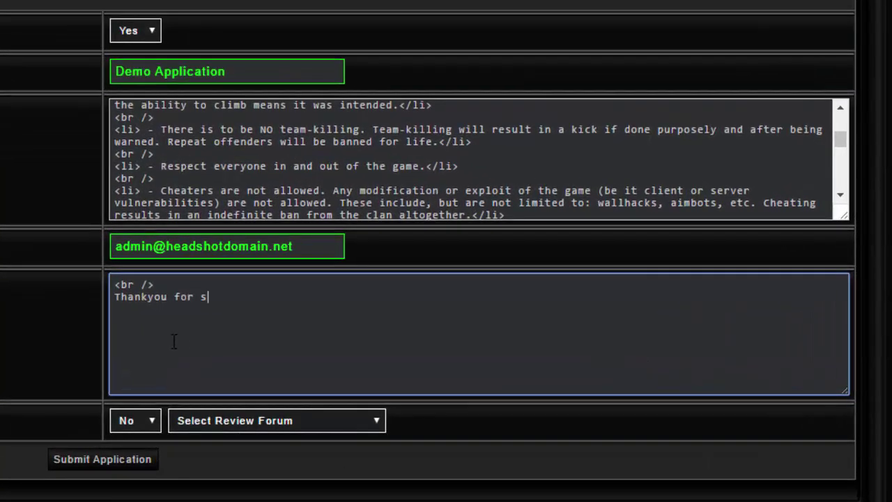
{"action": "type", "text": "ubmitting your a"}
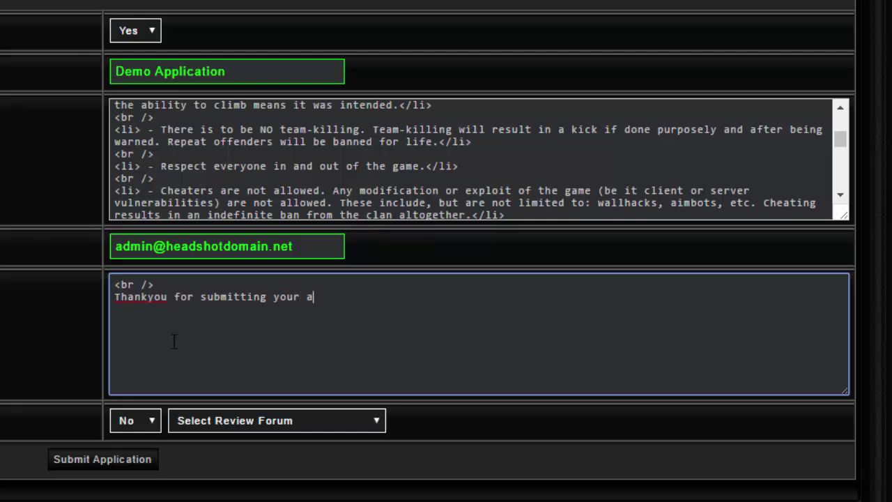
{"action": "type", "text": "pplication todya"}
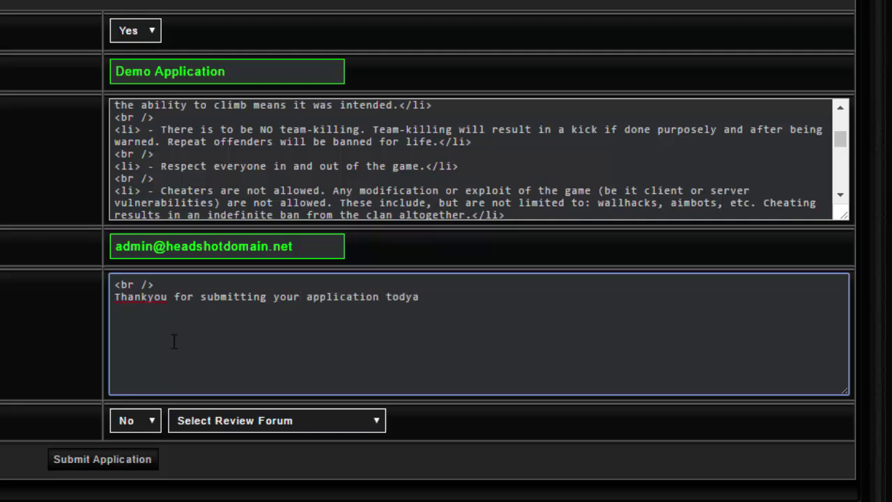
{"action": "key", "text": "BackSpace"}
{"action": "key", "text": "BackSpace"}
{"action": "type", "text": "ay, you will hear b"}
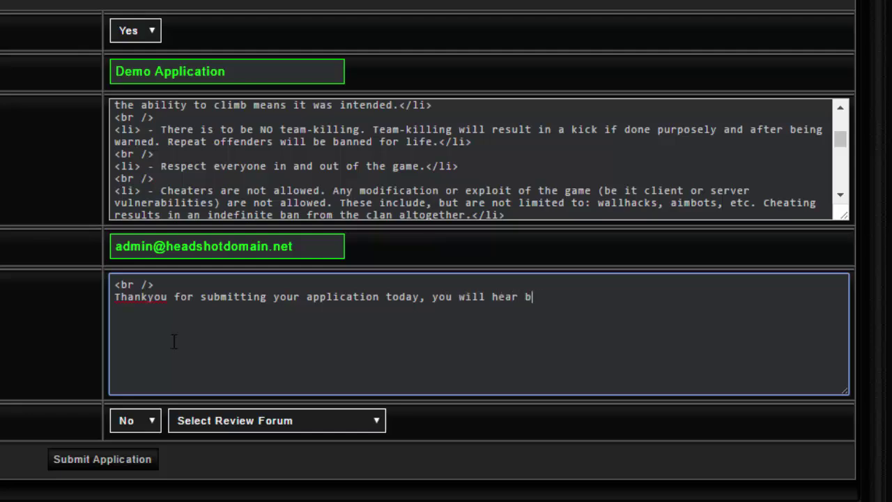
{"action": "type", "text": "ack from us sho"}
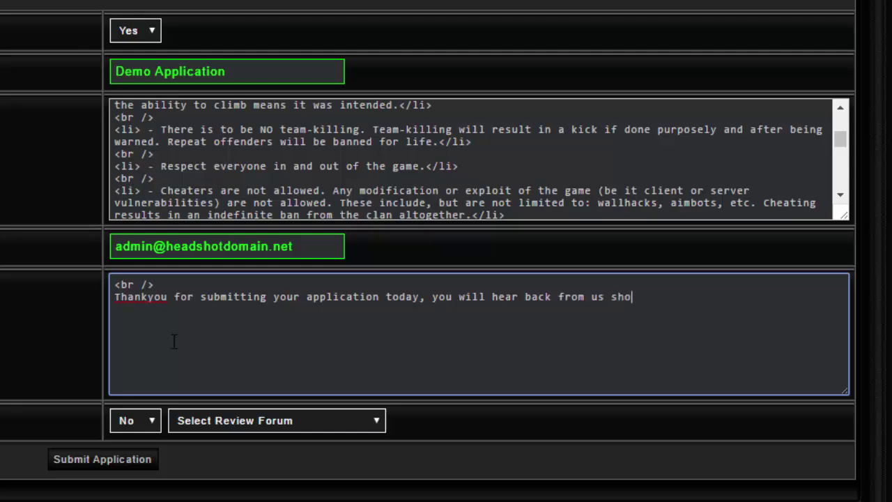
{"action": "type", "text": "rtly."}
{"action": "left_click", "coordinate": [148, 297]}
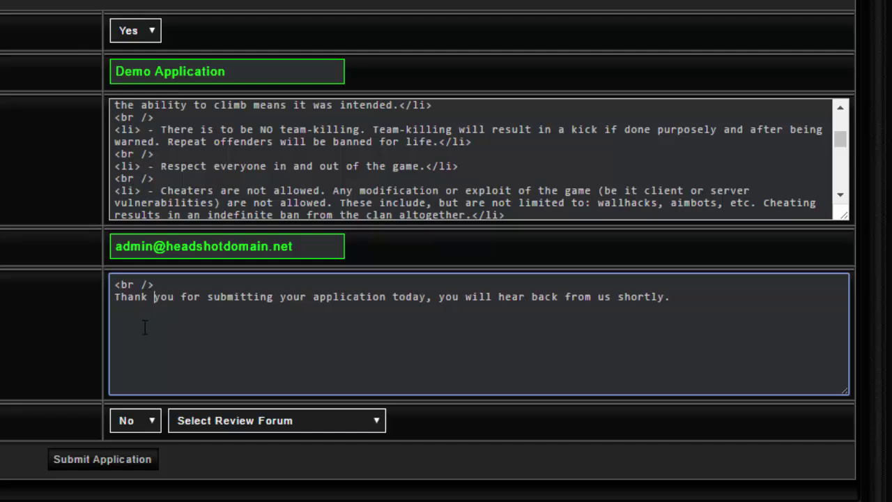
{"action": "left_click", "coordinate": [683, 298]}
{"action": "key", "text": "Return"}
{"action": "type", "text": "<br />"}
Set Post into forum to Yes with Application Submissions as the review forum
{"action": "scroll", "coordinate": [130, 423], "scroll_direction": "down", "scroll_amount": 3}
{"action": "left_click", "coordinate": [139, 237]}
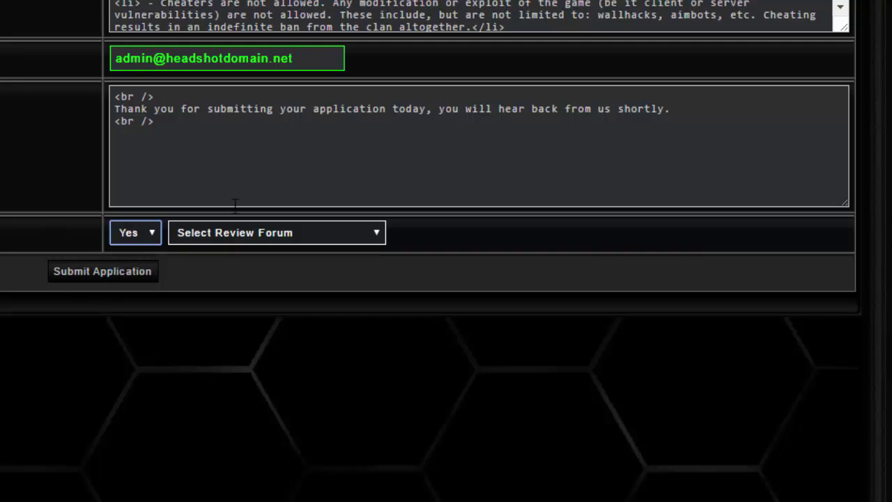
{"action": "left_click", "coordinate": [282, 235]}
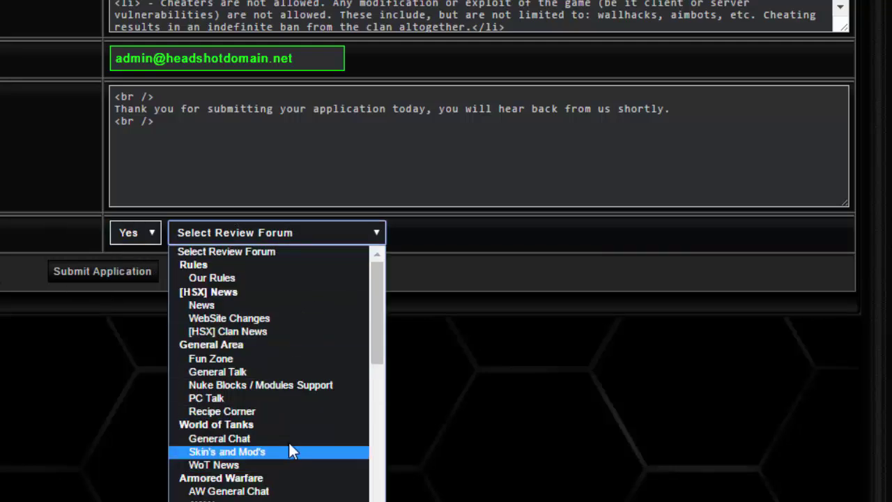
{"action": "scroll", "coordinate": [299, 418], "scroll_direction": "down", "scroll_amount": 10}
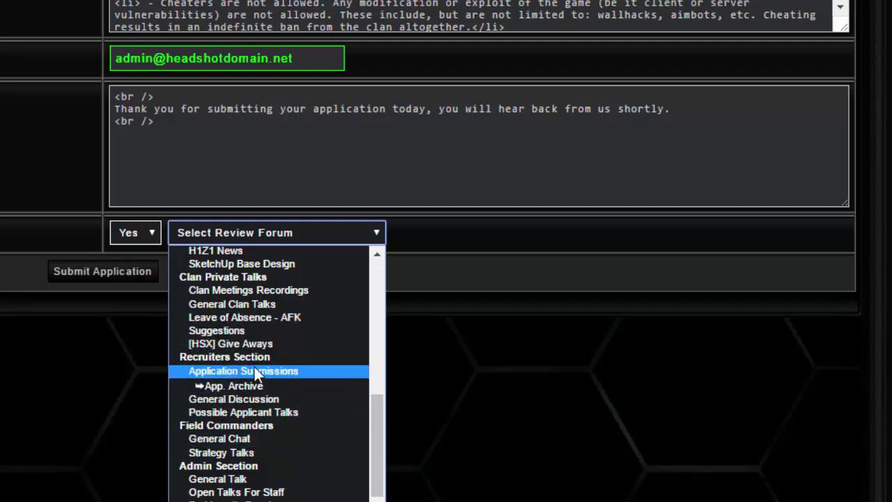
{"action": "left_click", "coordinate": [254, 371]}
{"action": "scroll", "coordinate": [60, 369], "scroll_direction": "up", "scroll_amount": 5}
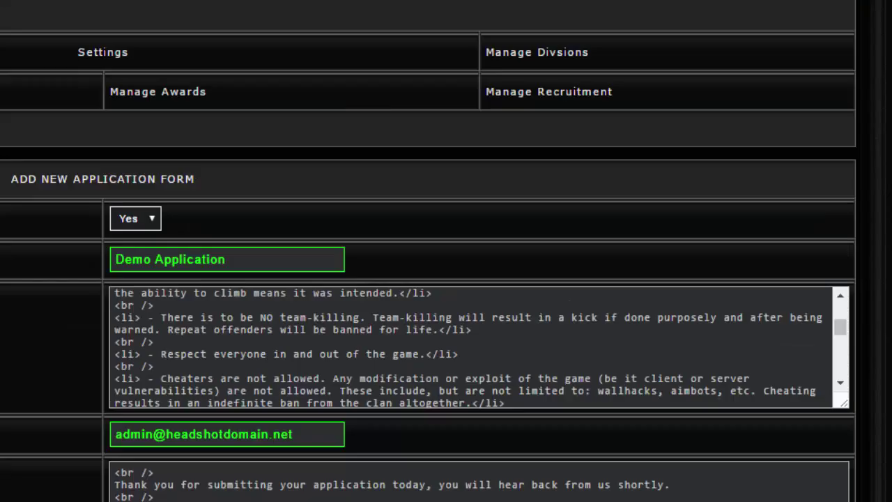
Scroll the forum index to Recruiters Section > Application Submissions, then go to the Image Repository tab
{"action": "key", "text": "shift+F10"}
{"action": "key", "text": "Escape"}
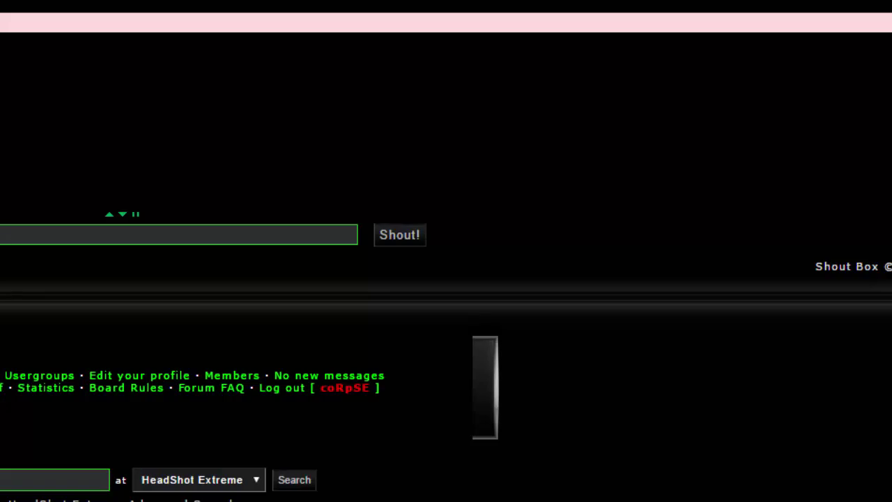
{"action": "scroll", "coordinate": [517, 30], "scroll_direction": "down", "scroll_amount": 5}
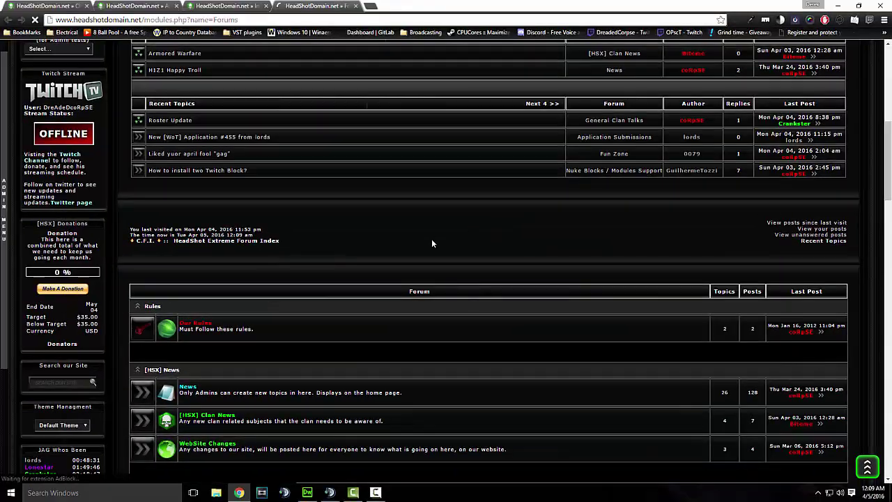
{"action": "scroll", "coordinate": [386, 246], "scroll_direction": "up", "scroll_amount": 3}
{"action": "scroll", "coordinate": [387, 249], "scroll_direction": "down", "scroll_amount": 15}
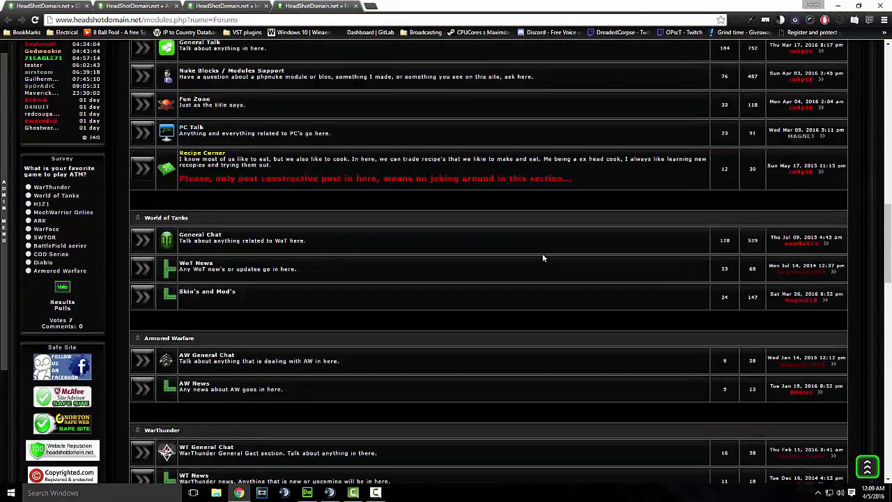
{"action": "scroll", "coordinate": [543, 257], "scroll_direction": "down", "scroll_amount": 5}
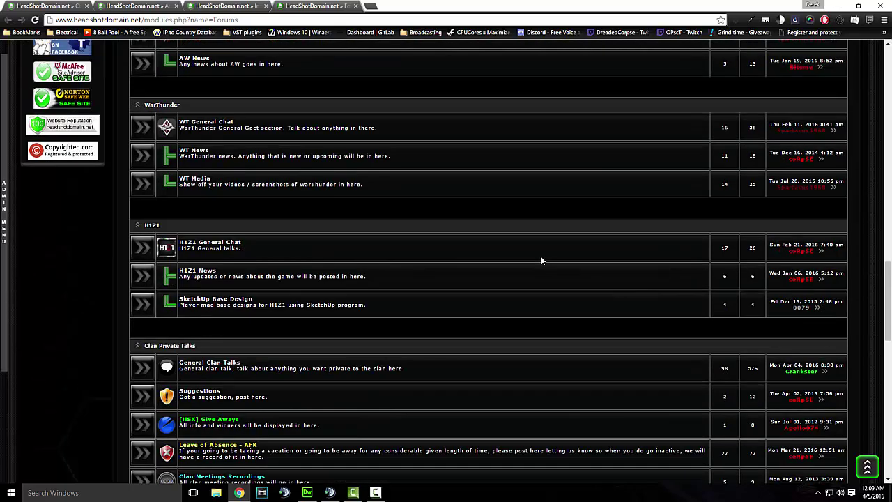
{"action": "scroll", "coordinate": [540, 260], "scroll_direction": "down", "scroll_amount": 3}
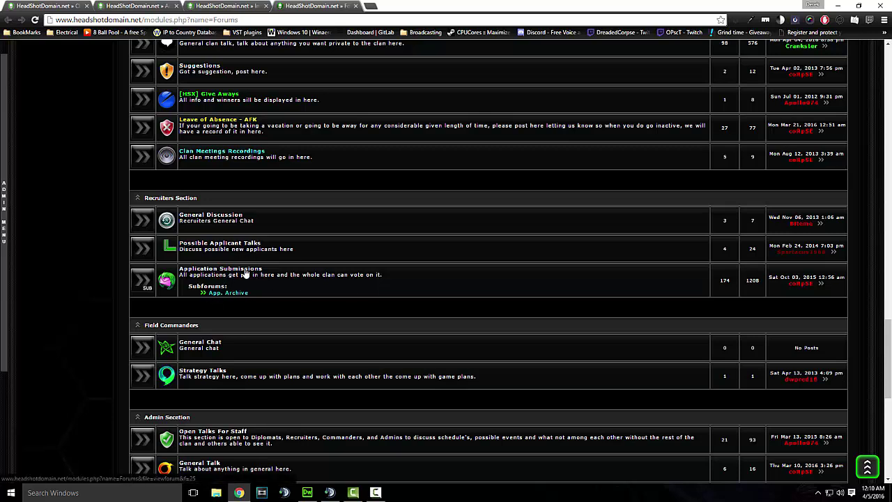
{"action": "left_click", "coordinate": [225, 5]}
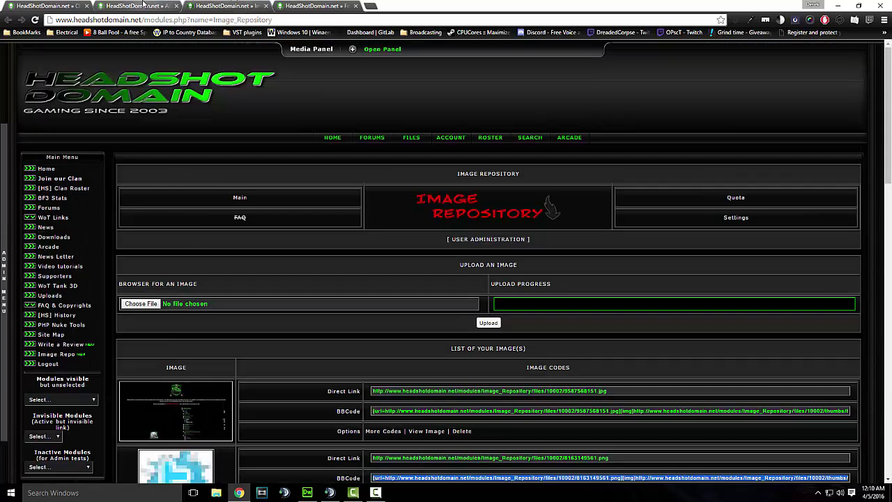
Return to the clan manager tab with the full Add New Application Form and Submit Application button in view
{"action": "left_click", "coordinate": [135, 6]}
{"action": "scroll", "coordinate": [464, 257], "scroll_direction": "down", "scroll_amount": 2}
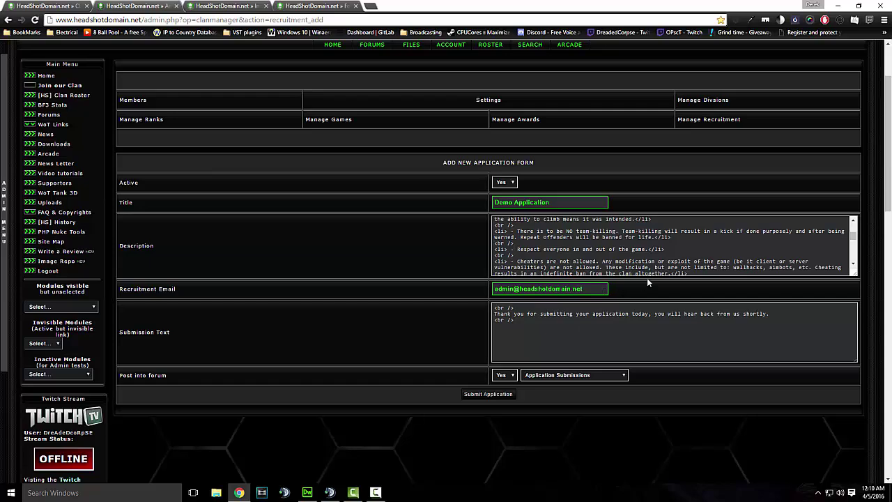
{"action": "scroll", "coordinate": [647, 278], "scroll_direction": "down", "scroll_amount": 1}
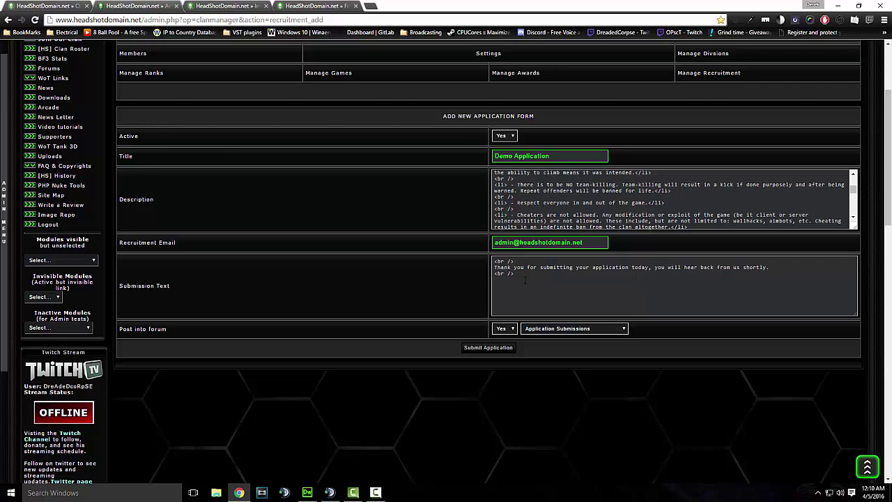
{"action": "left_click", "coordinate": [317, 5]}
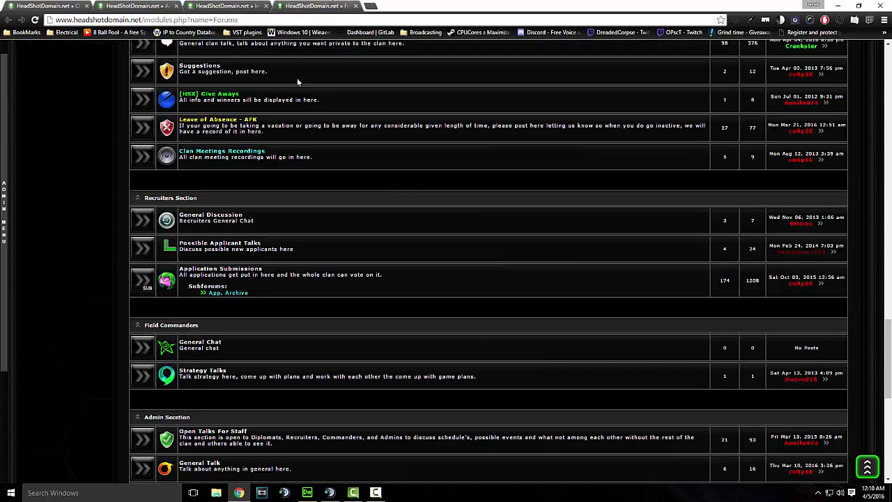
{"action": "scroll", "coordinate": [249, 199], "scroll_direction": "up", "scroll_amount": 9}
{"action": "scroll", "coordinate": [100, 205], "scroll_direction": "up", "scroll_amount": 5}
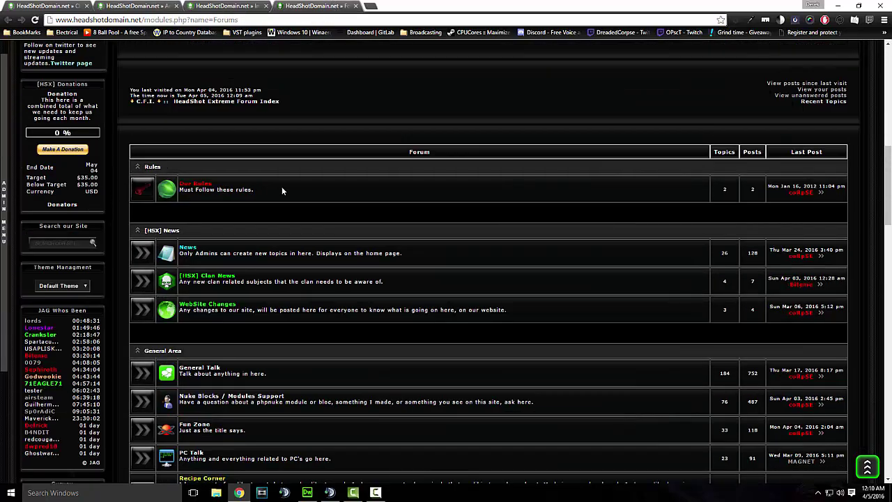
{"action": "scroll", "coordinate": [306, 184], "scroll_direction": "down", "scroll_amount": 3}
{"action": "scroll", "coordinate": [326, 200], "scroll_direction": "up", "scroll_amount": 3}
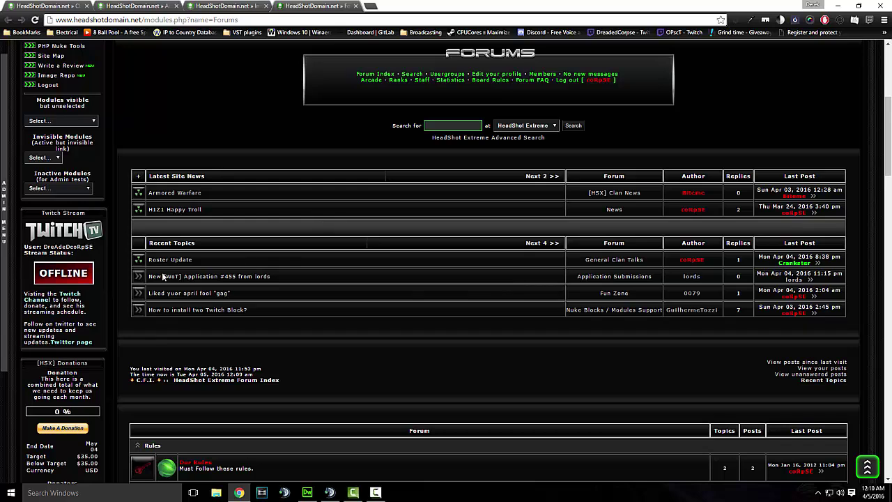
{"action": "left_click", "coordinate": [247, 277]}
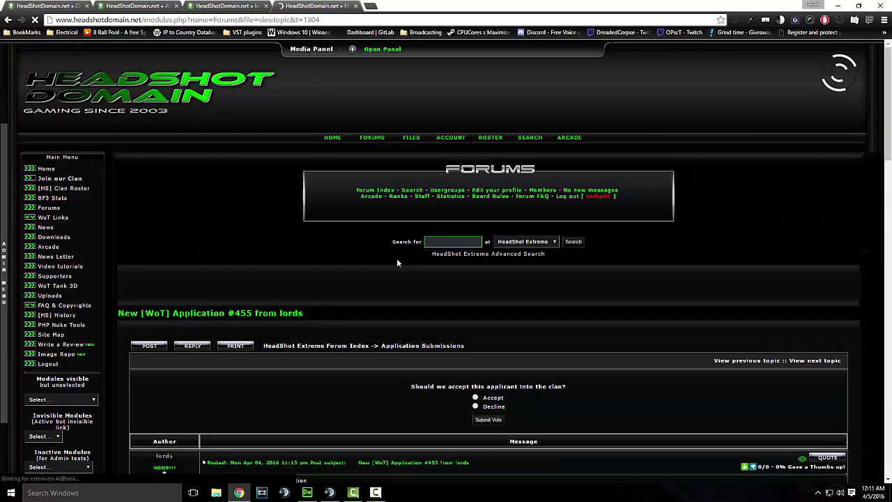
{"action": "scroll", "coordinate": [418, 272], "scroll_direction": "down", "scroll_amount": 1}
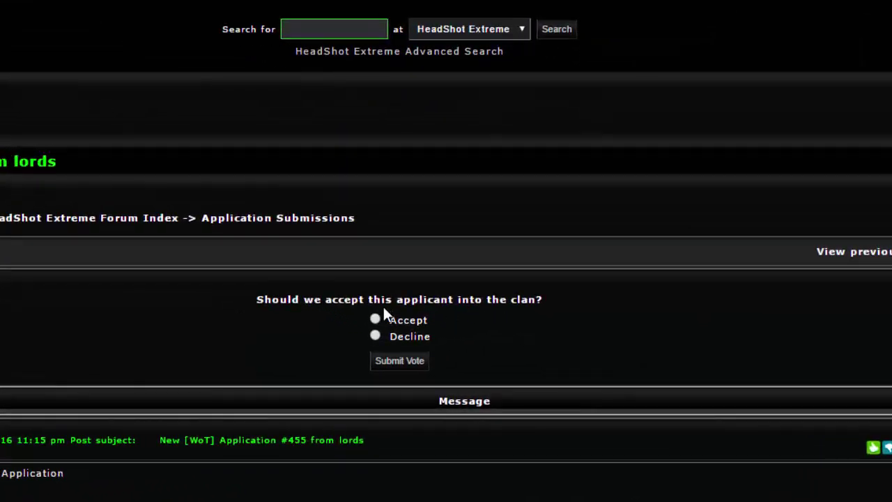
{"action": "scroll", "coordinate": [514, 269], "scroll_direction": "down", "scroll_amount": 6}
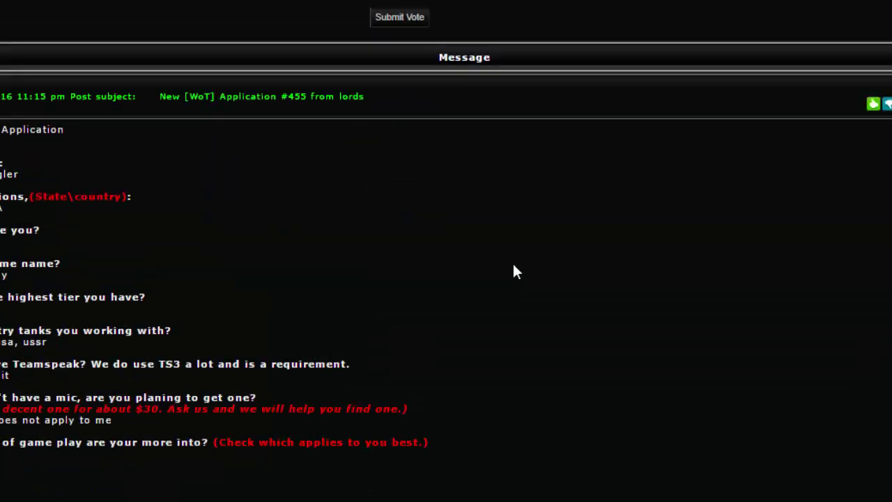
{"action": "scroll", "coordinate": [40, 219], "scroll_direction": "down", "scroll_amount": 6}
{"action": "scroll", "coordinate": [76, 203], "scroll_direction": "up", "scroll_amount": 12}
{"action": "scroll", "coordinate": [65, 230], "scroll_direction": "up", "scroll_amount": 3}
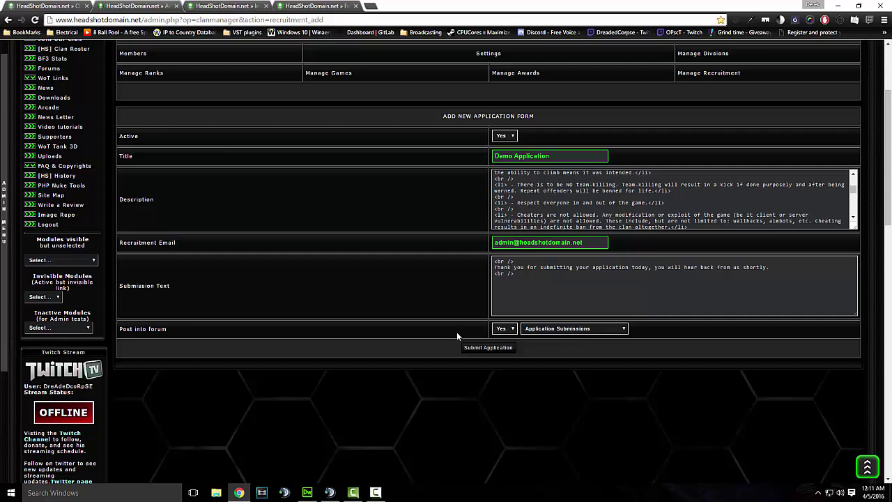
Submit the Demo Application, then start a Textarea question 'why do you want to join our clan?'
{"action": "left_click", "coordinate": [474, 349]}
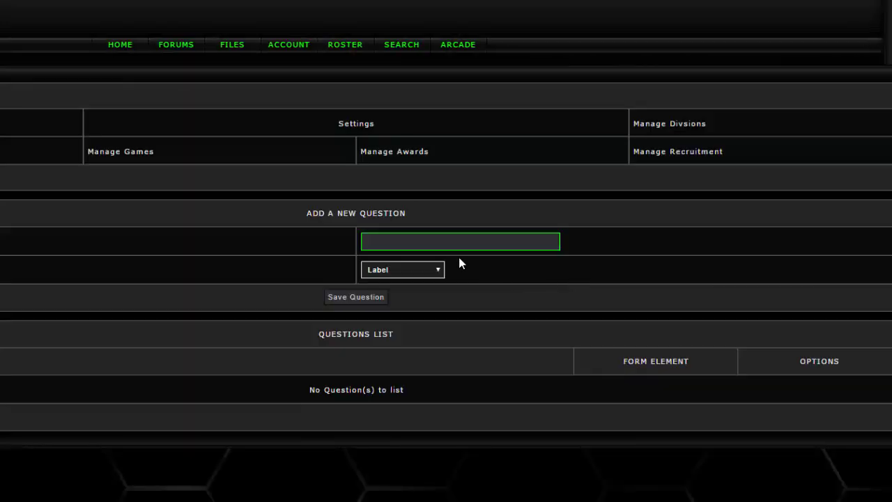
{"action": "scroll", "coordinate": [458, 258], "scroll_direction": "down", "scroll_amount": 2}
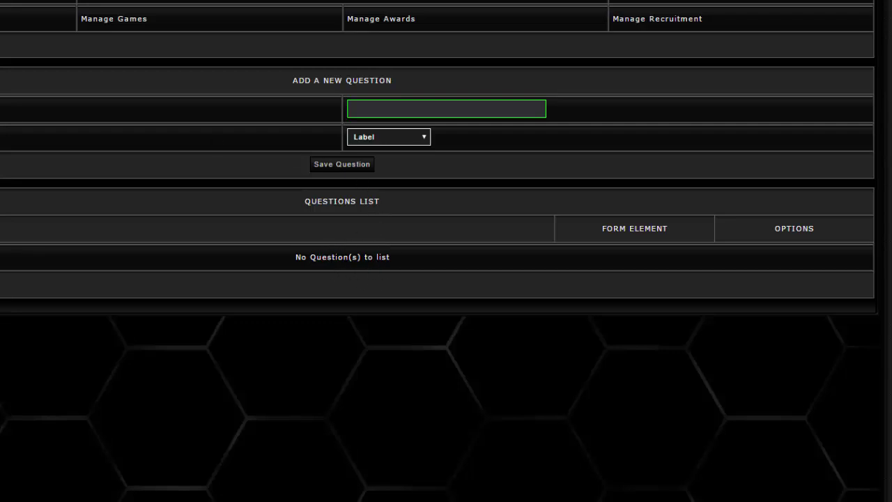
{"action": "left_click", "coordinate": [466, 105]}
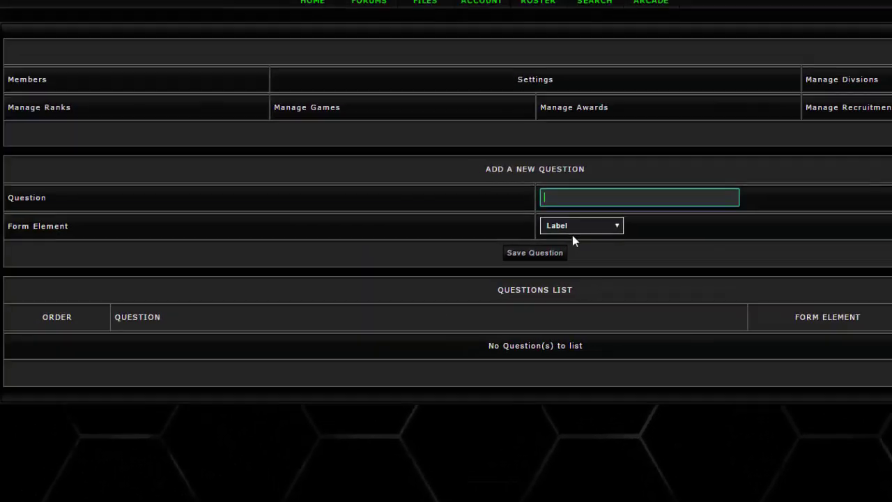
{"action": "left_click", "coordinate": [573, 230]}
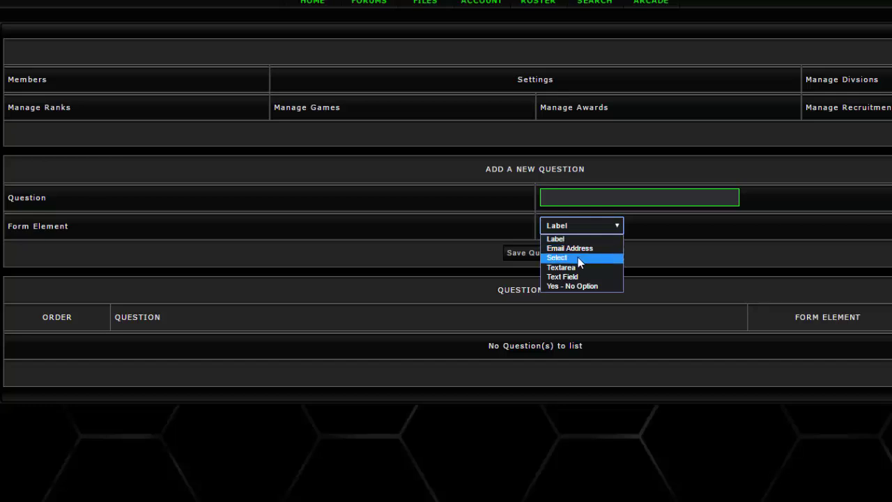
{"action": "left_click", "coordinate": [576, 267]}
{"action": "left_click", "coordinate": [574, 198]}
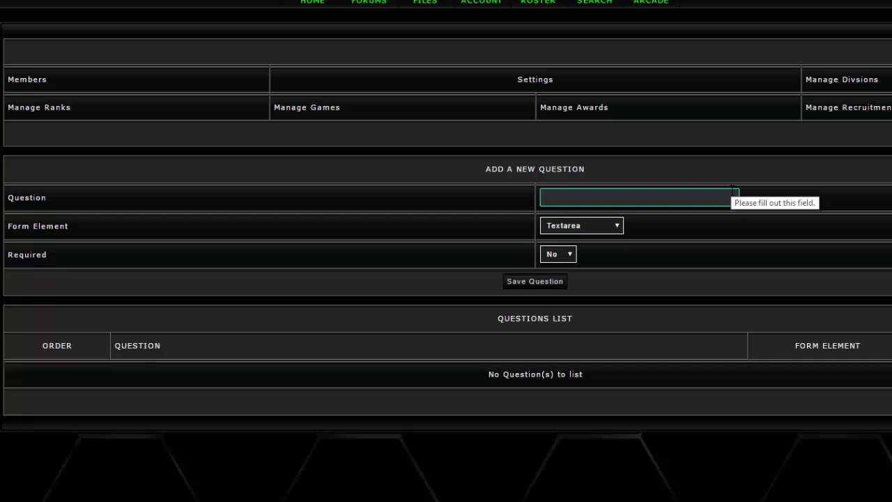
{"action": "type", "text": "why do you wa"}
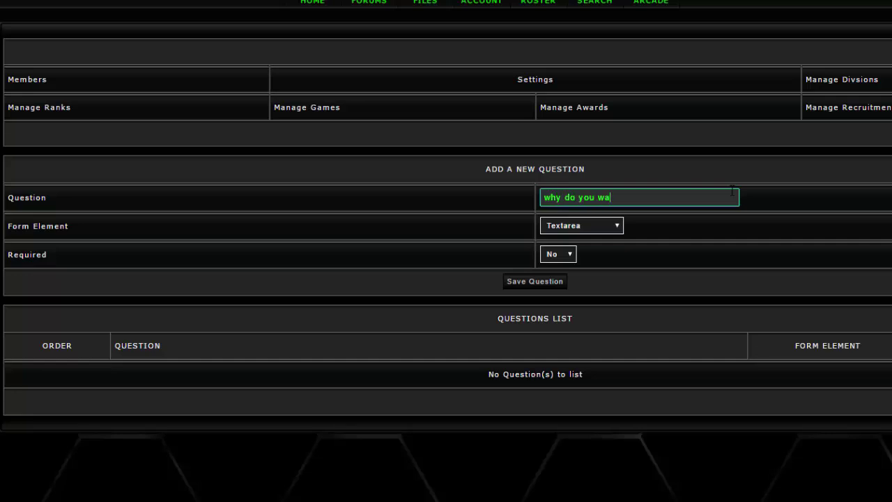
{"action": "type", "text": "nt to join our clan?"}
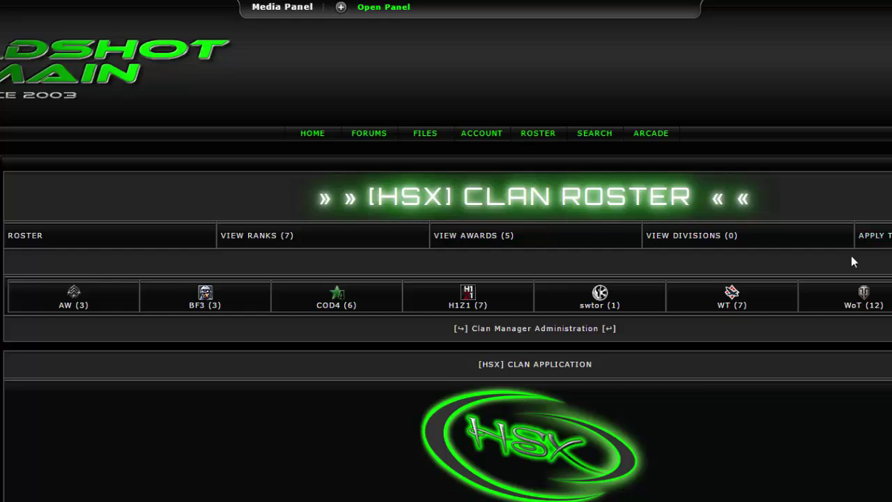
Scroll through the live [HSX] Clan Application questions and sample post on the roster page
{"action": "scroll", "coordinate": [794, 279], "scroll_direction": "down", "scroll_amount": 12}
{"action": "scroll", "coordinate": [784, 278], "scroll_direction": "down", "scroll_amount": 2}
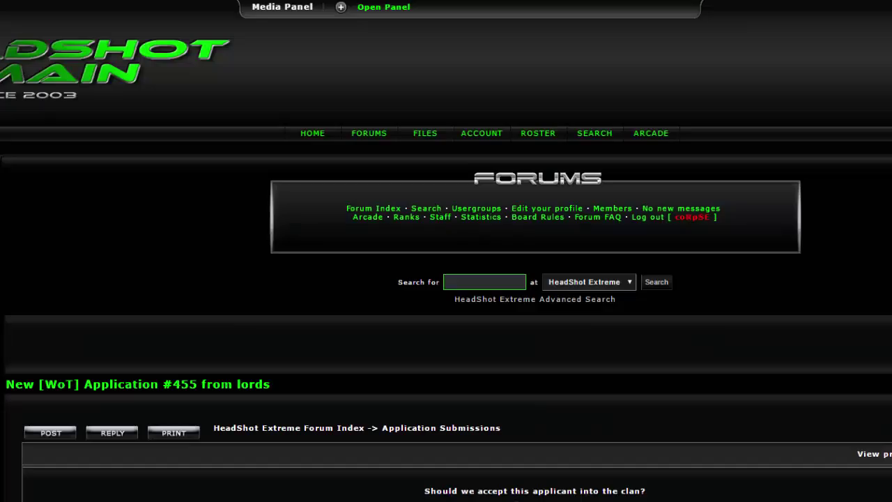
{"action": "scroll", "coordinate": [292, 262], "scroll_direction": "down", "scroll_amount": 6}
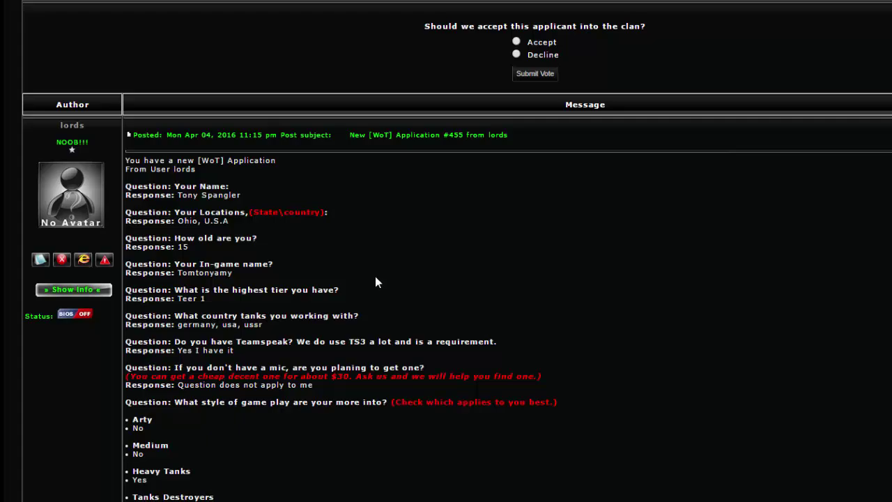
{"action": "scroll", "coordinate": [207, 188], "scroll_direction": "up", "scroll_amount": 3}
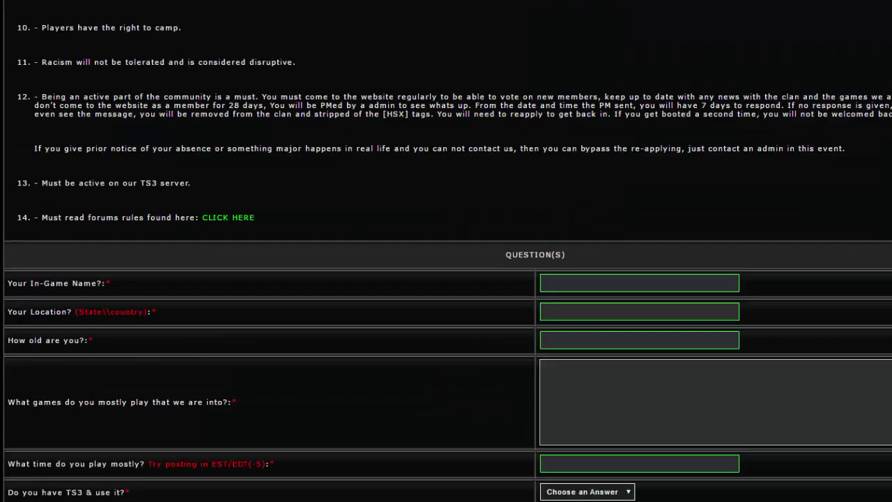
{"action": "scroll", "coordinate": [811, 298], "scroll_direction": "up", "scroll_amount": 2}
{"action": "scroll", "coordinate": [394, 335], "scroll_direction": "down", "scroll_amount": 3}
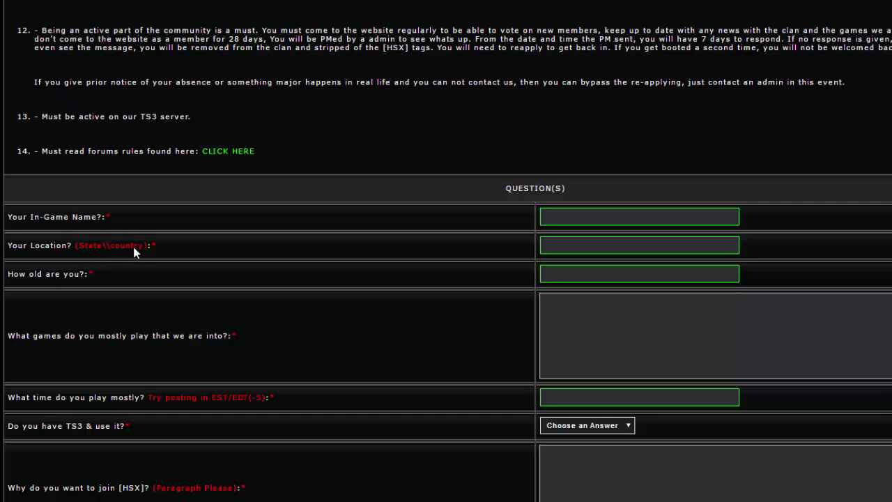
{"action": "scroll", "coordinate": [174, 249], "scroll_direction": "up", "scroll_amount": 15}
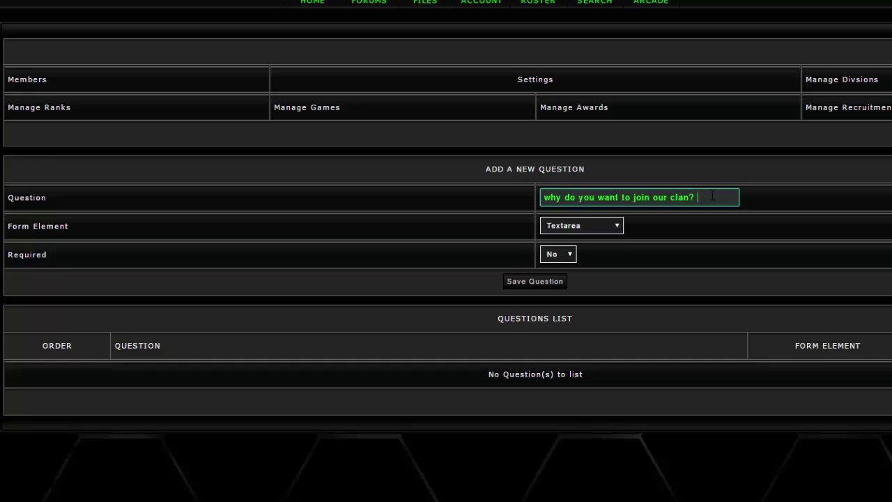
Append the red note <font color=FF0000>Paragraph Please</font> after the question text
{"action": "type", "text": "<"}
{"action": "type", "text": "font"}
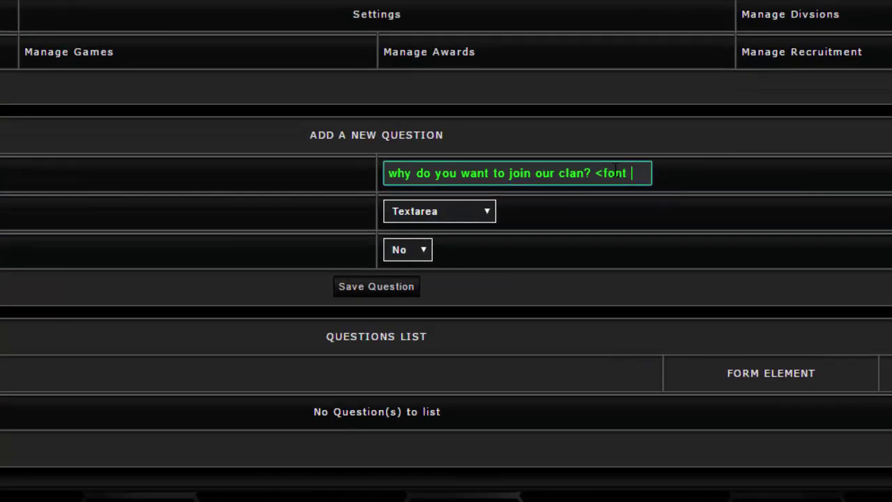
{"action": "type", "text": " color="}
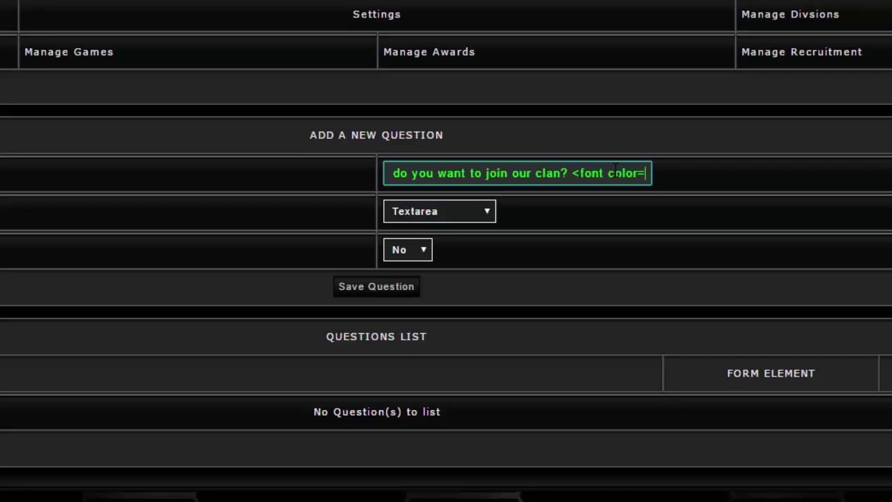
{"action": "type", "text": "\""}
{"action": "key", "text": "BackSpace"}
{"action": "type", "text": "\\\""}
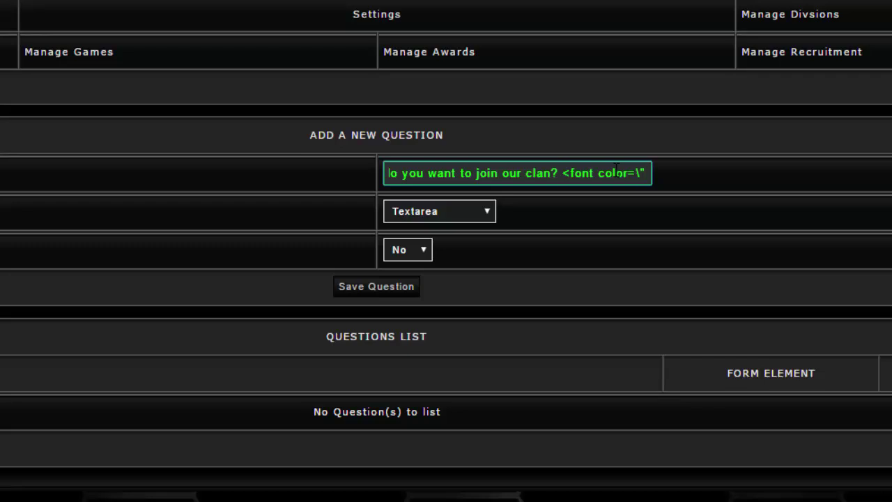
{"action": "key", "text": "BackSpace"}
{"action": "key", "text": "BackSpace"}
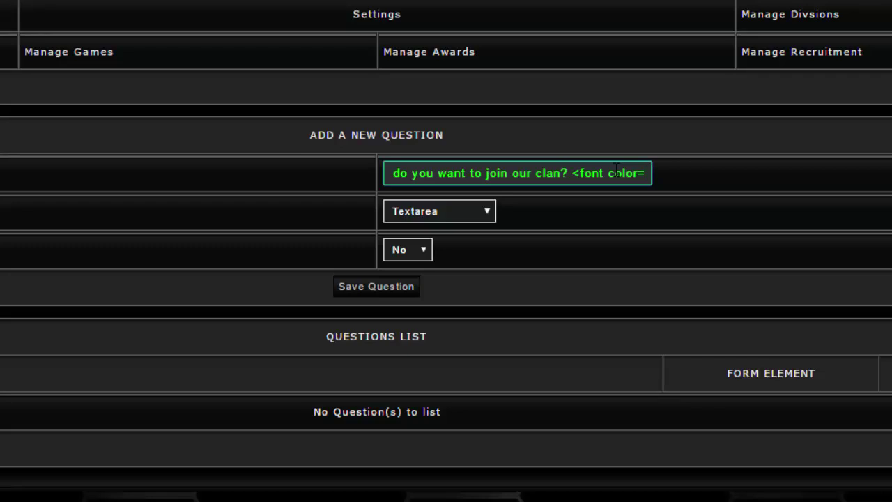
{"action": "type", "text": "FF"}
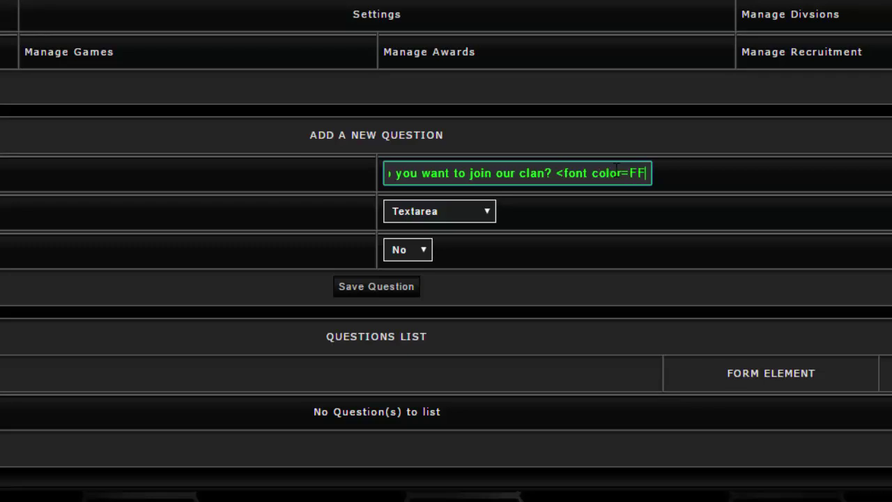
{"action": "type", "text": "0000>"}
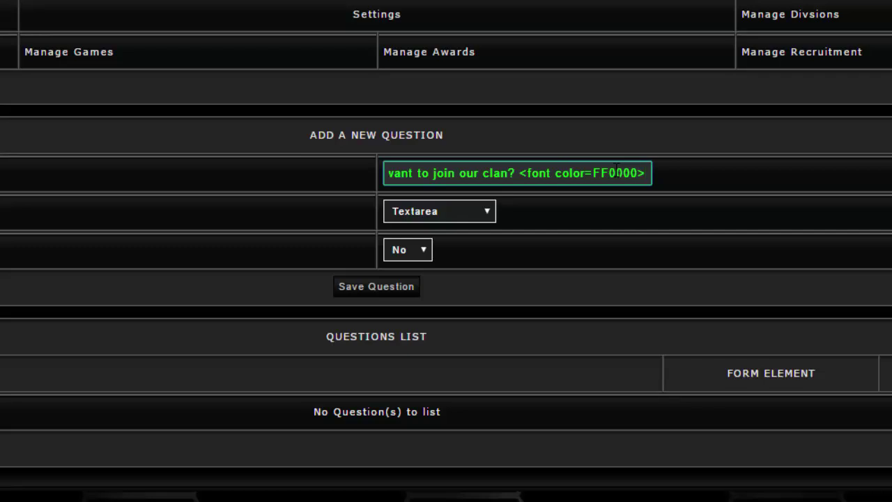
{"action": "type", "text": "Paragra"}
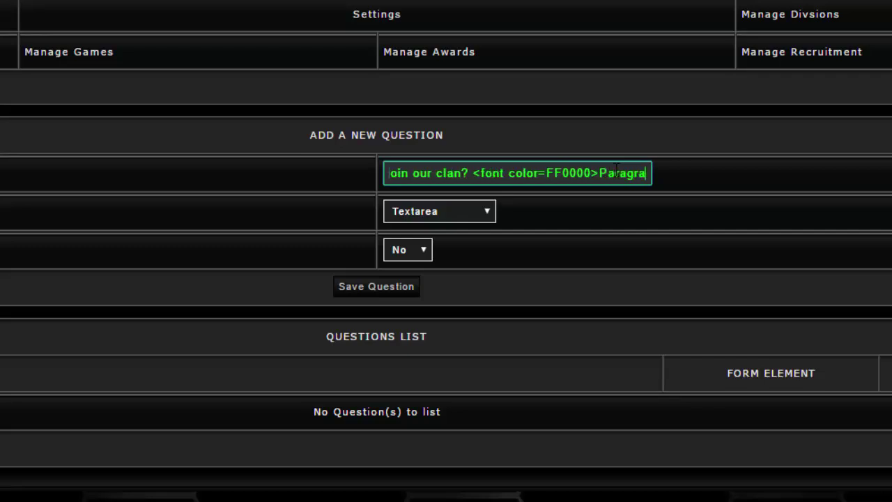
{"action": "type", "text": "ph Pl"}
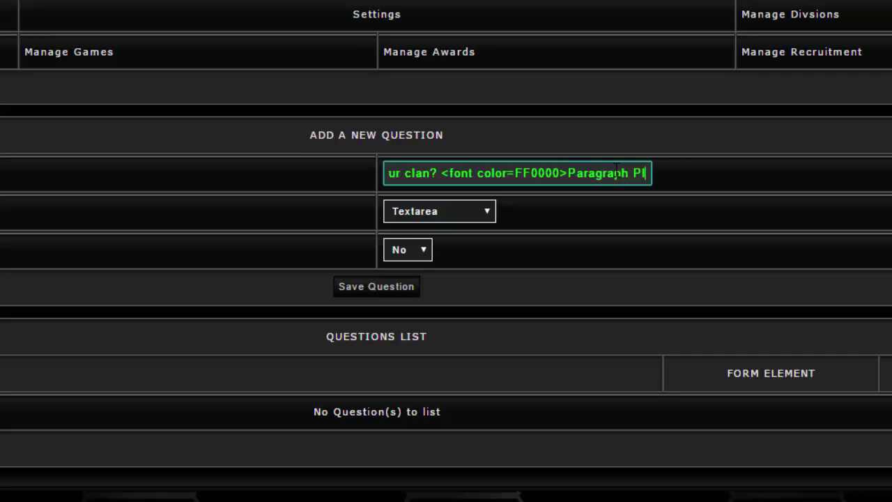
{"action": "type", "text": "ease"}
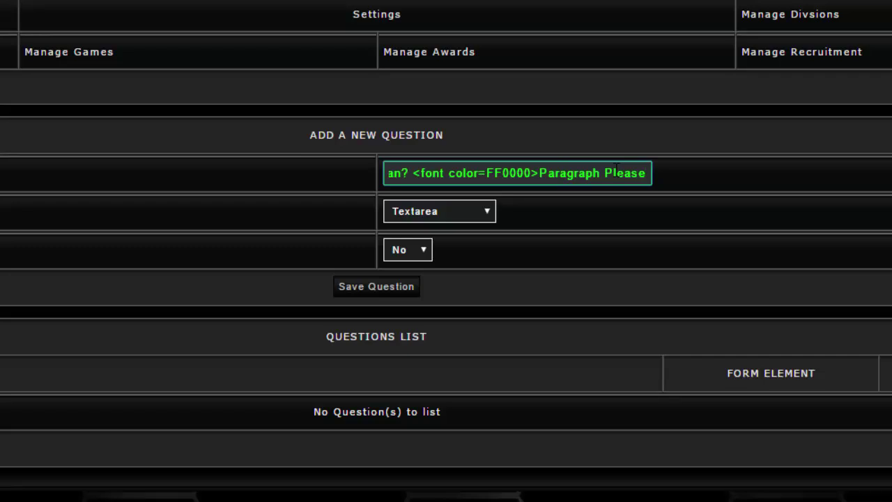
{"action": "type", "text": "</font>"}
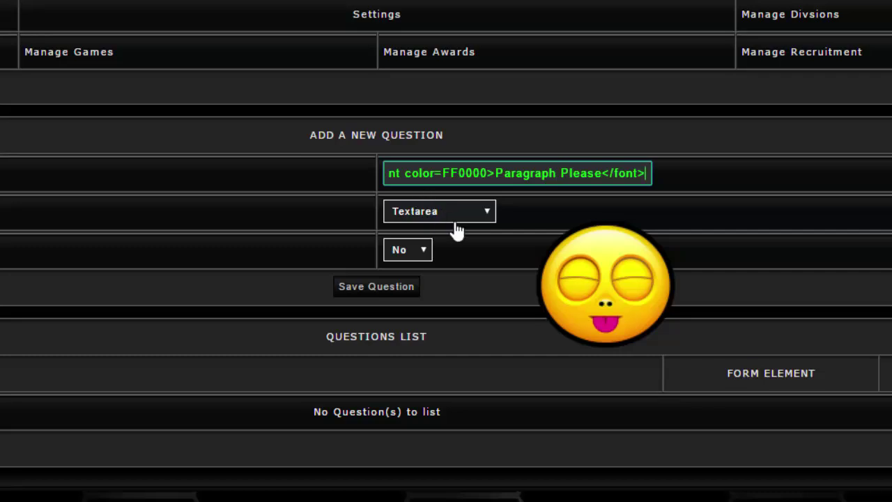
Keep the answer type as Textarea, check Required, and save the 'why do you want to join our clan?' question
{"action": "left_click", "coordinate": [454, 216]}
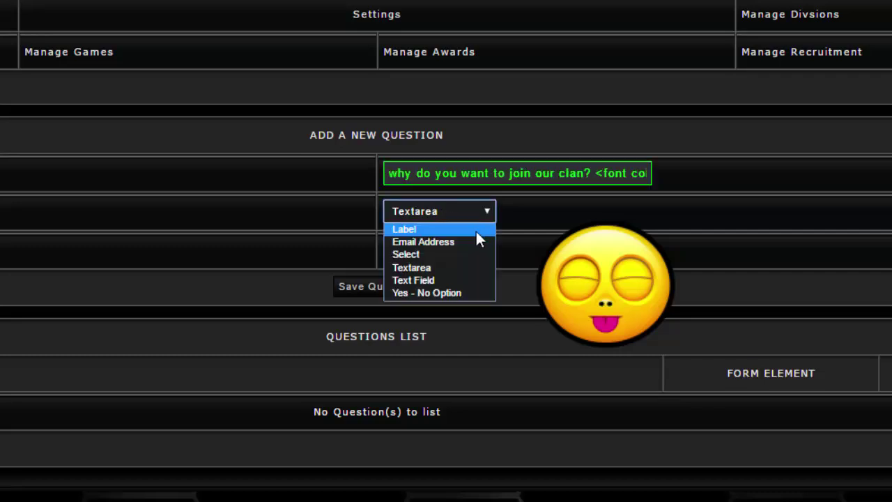
{"action": "left_click", "coordinate": [431, 271]}
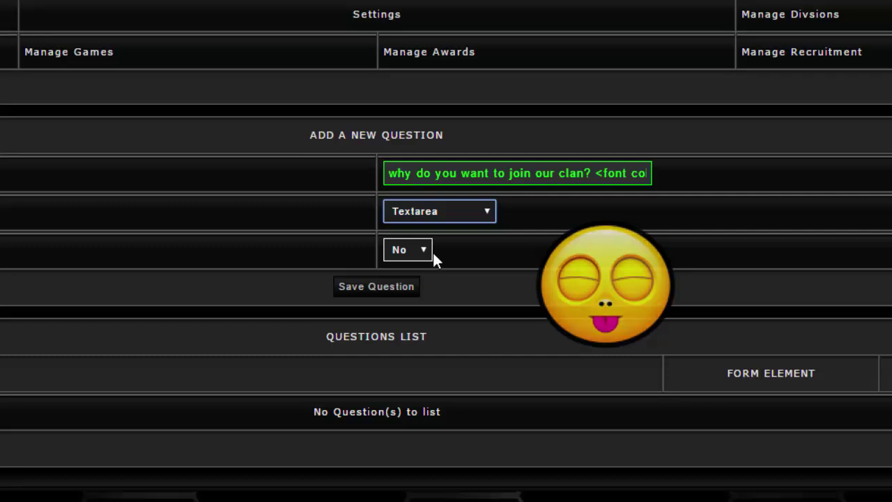
{"action": "left_click", "coordinate": [421, 255]}
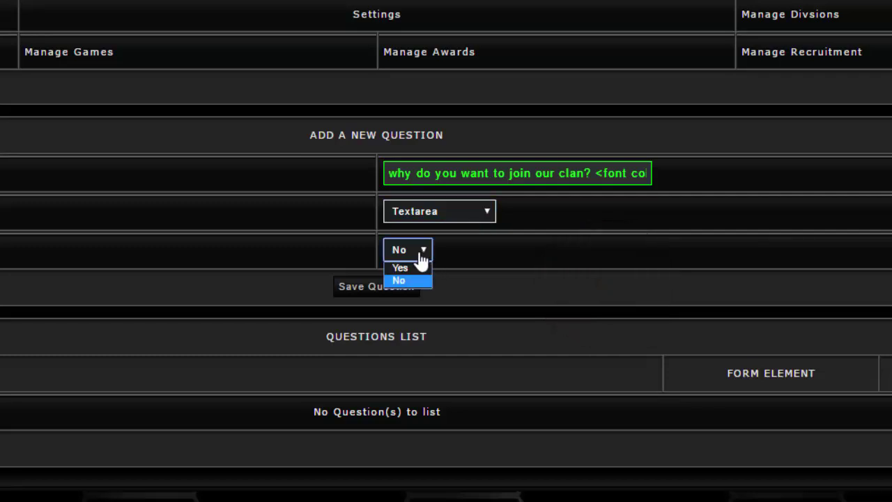
{"action": "left_click", "coordinate": [369, 287]}
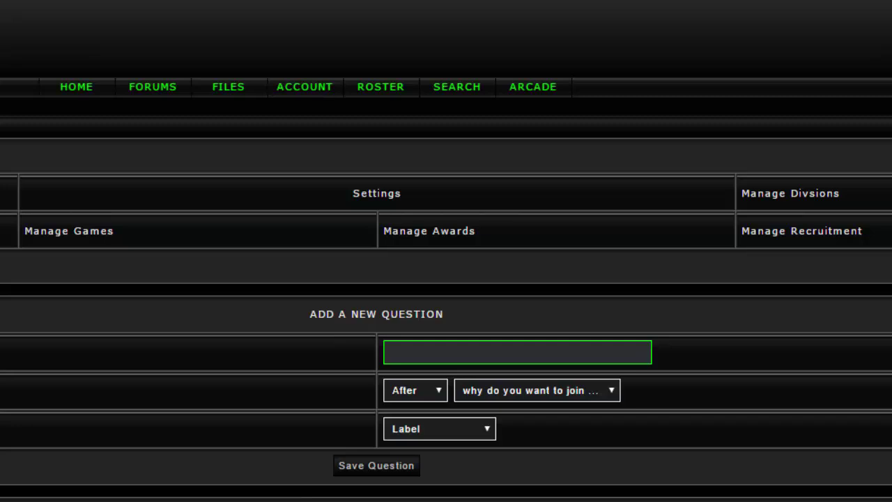
Enter the question 'what is your favorite color?' with Form Element Select and Required Yes
{"action": "left_click", "coordinate": [440, 349]}
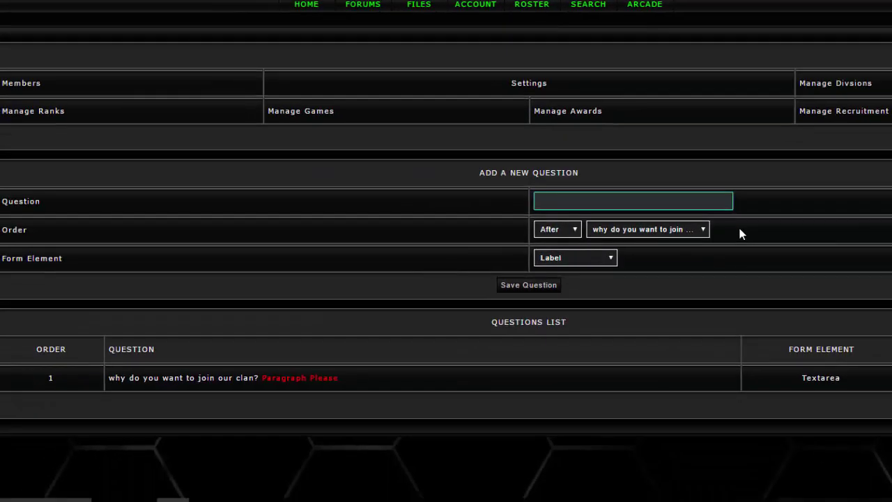
{"action": "type", "text": "what is your favorite co"}
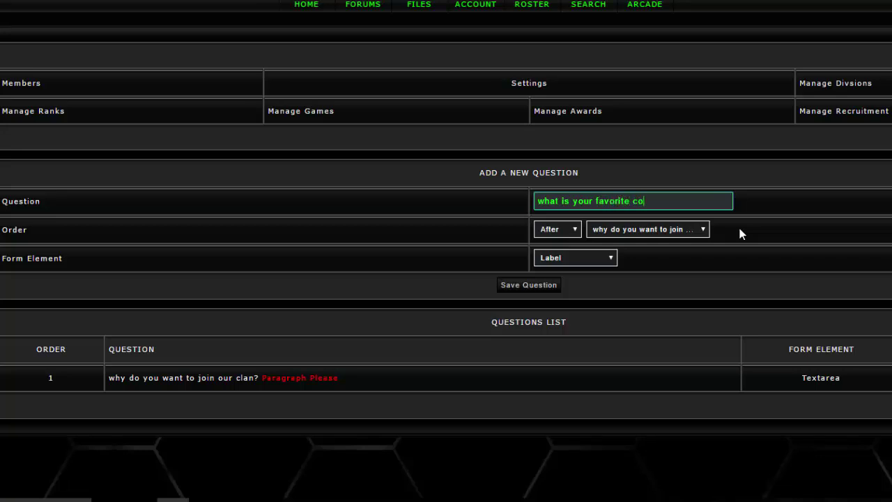
{"action": "type", "text": "lor."}
{"action": "key", "text": "BackSpace"}
{"action": "type", "text": "?"}
{"action": "left_click", "coordinate": [584, 260]}
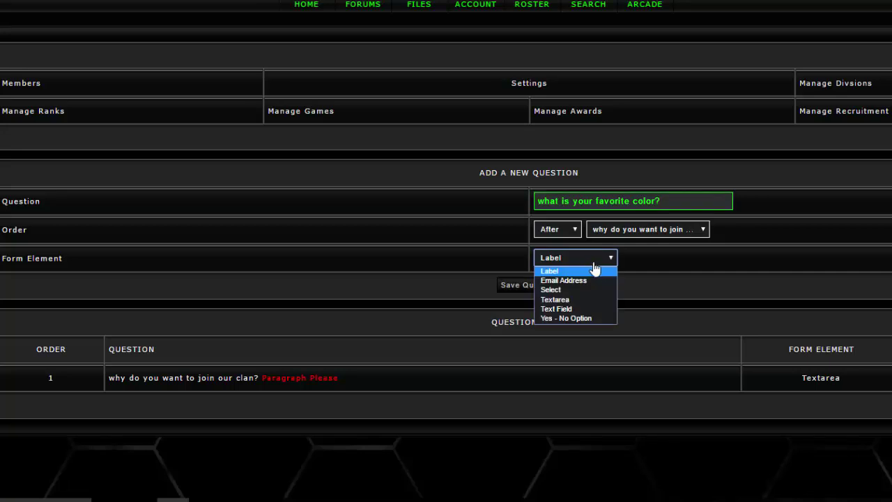
{"action": "left_click", "coordinate": [584, 289]}
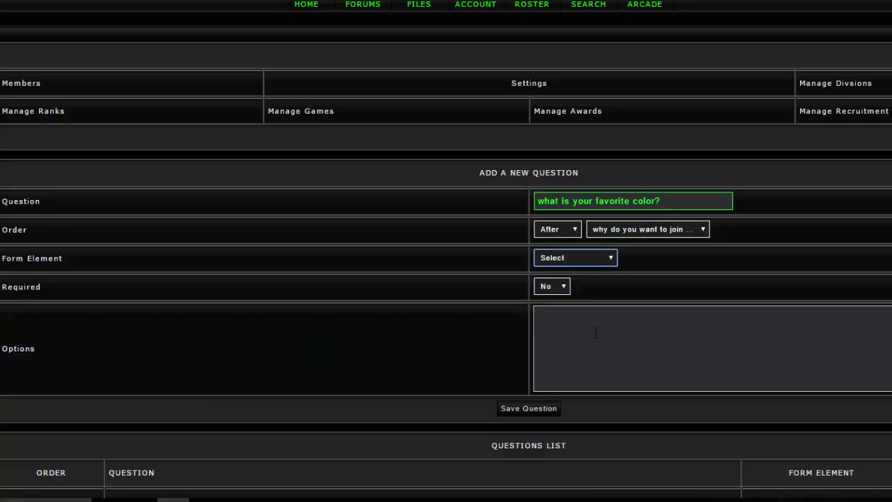
{"action": "left_click", "coordinate": [564, 293]}
{"action": "left_click", "coordinate": [556, 307]}
{"action": "left_click", "coordinate": [557, 287]}
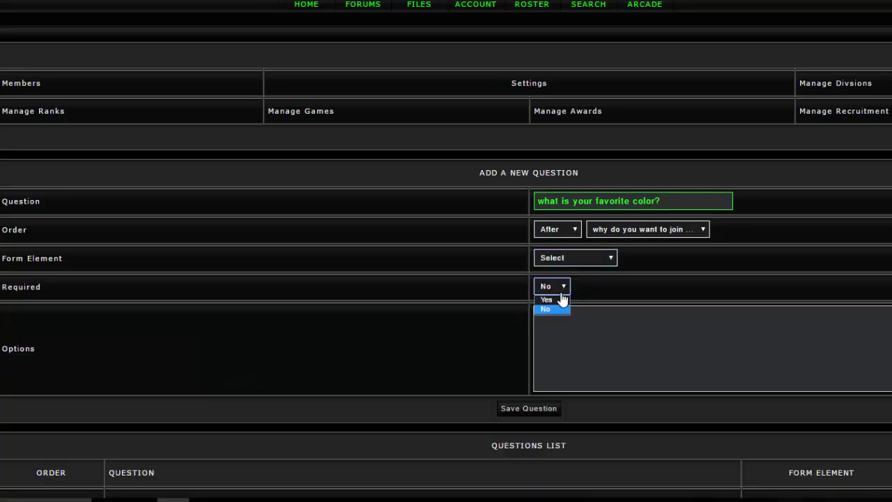
{"action": "left_click", "coordinate": [546, 300]}
List the options red, blue, green, pink and black, and save the question
{"action": "left_click", "coordinate": [566, 323]}
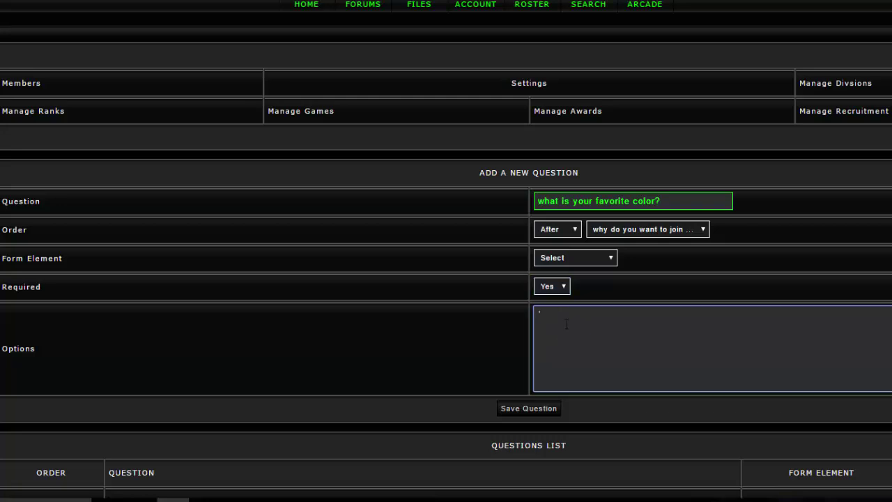
{"action": "type", "text": "'rec"}
{"action": "type", "text": "d"}
{"action": "type", "text": "'"}
{"action": "key", "text": "Return"}
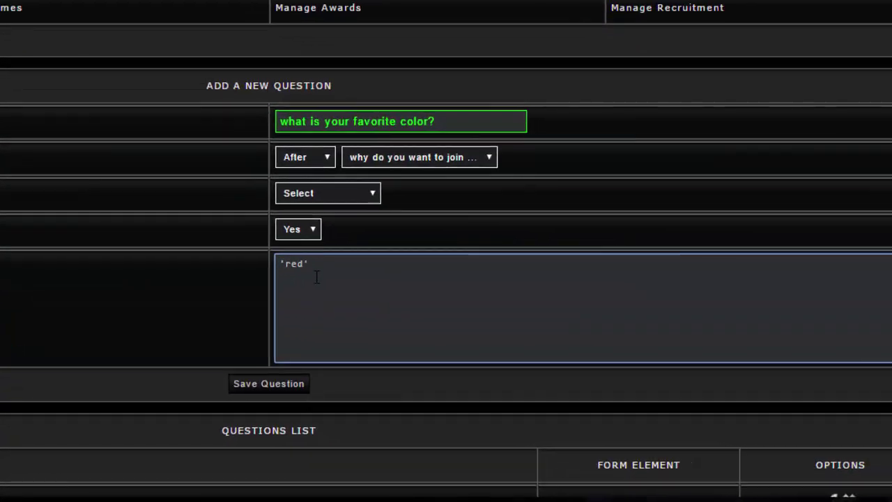
{"action": "type", "text": "'"}
{"action": "type", "text": "blue"}
{"action": "type", "text": "' "}
{"action": "type", "text": "'green"}
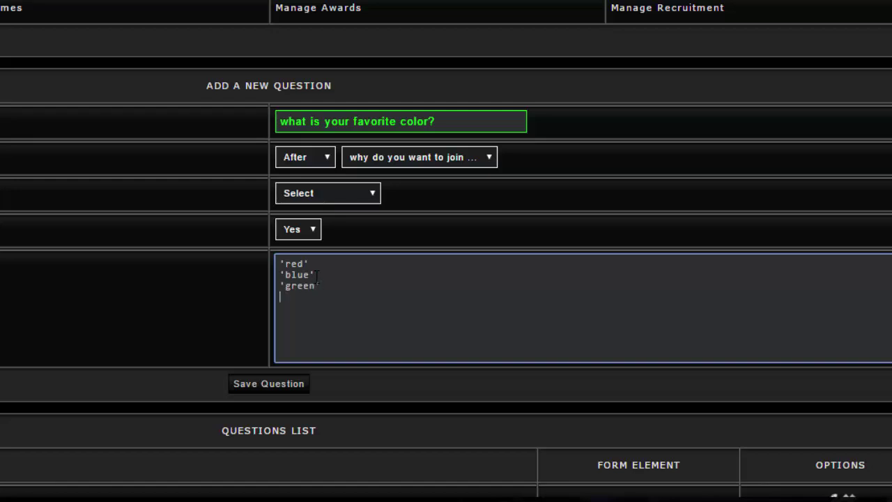
{"action": "key", "text": "Return"}
{"action": "type", "text": "'pink'"}
{"action": "key", "text": "Return"}
{"action": "type", "text": "'pu"}
{"action": "key", "text": "BackSpace"}
{"action": "key", "text": "BackSpace"}
{"action": "key", "text": "BackSpace"}
{"action": "type", "text": "'pu"}
{"action": "key", "text": "BackSpace"}
{"action": "key", "text": "BackSpace"}
{"action": "type", "text": "black"}
{"action": "scroll", "coordinate": [464, 290], "scroll_direction": "down", "scroll_amount": 2}
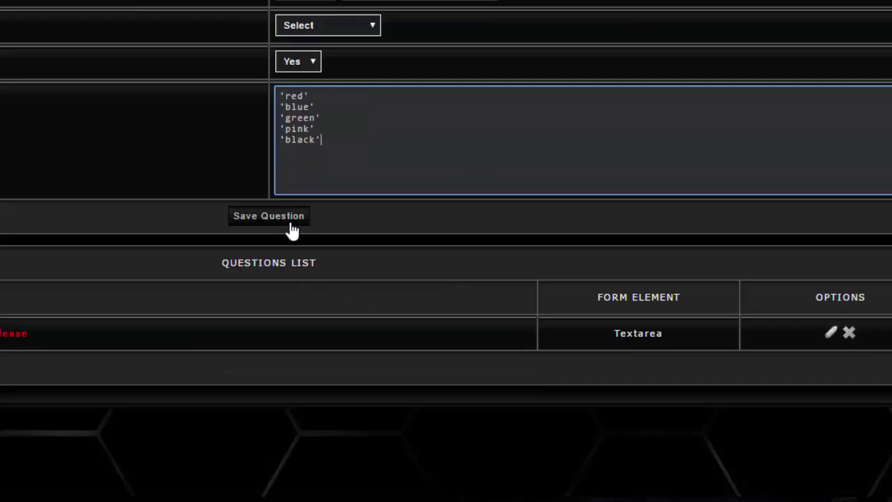
{"action": "left_click", "coordinate": [286, 220]}
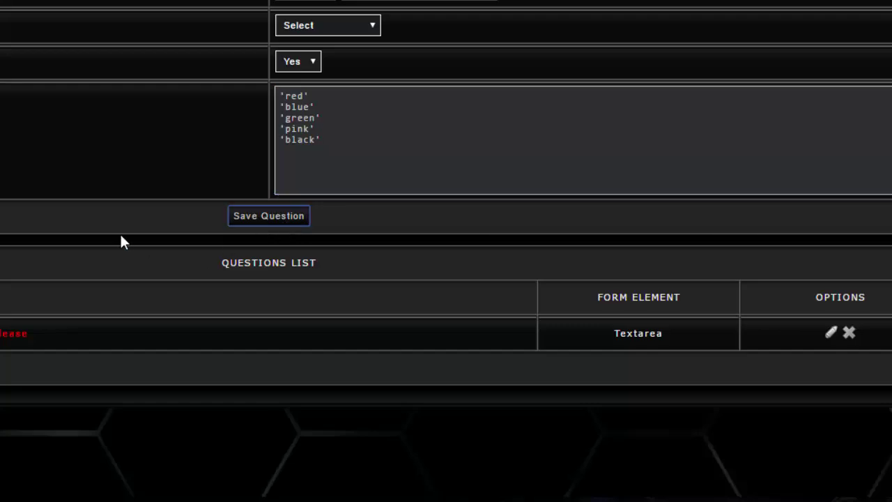
{"action": "scroll", "coordinate": [128, 213], "scroll_direction": "down", "scroll_amount": 1}
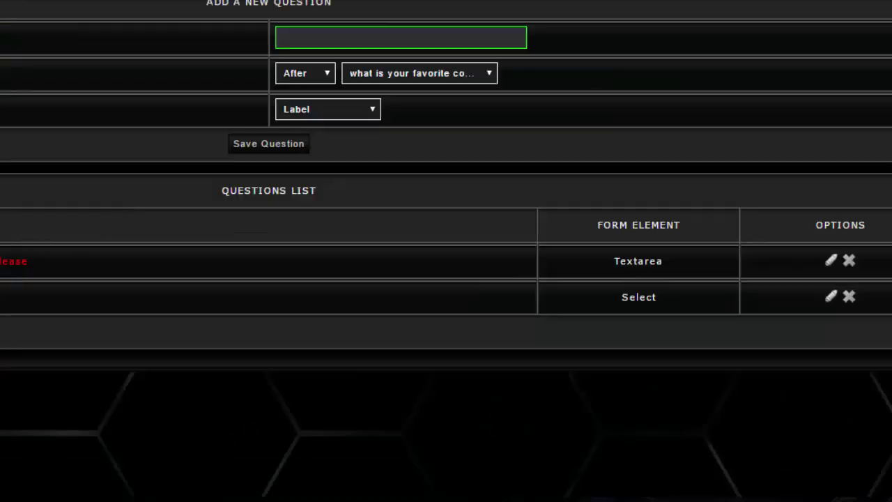
Save 'what is your name?' as a required Text Field question
{"action": "left_click", "coordinate": [396, 77]}
{"action": "left_click", "coordinate": [326, 113]}
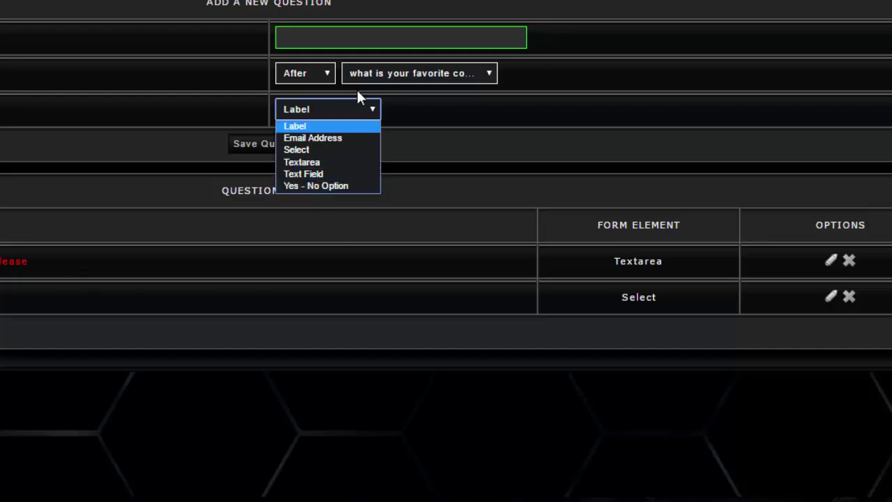
{"action": "left_click", "coordinate": [331, 176]}
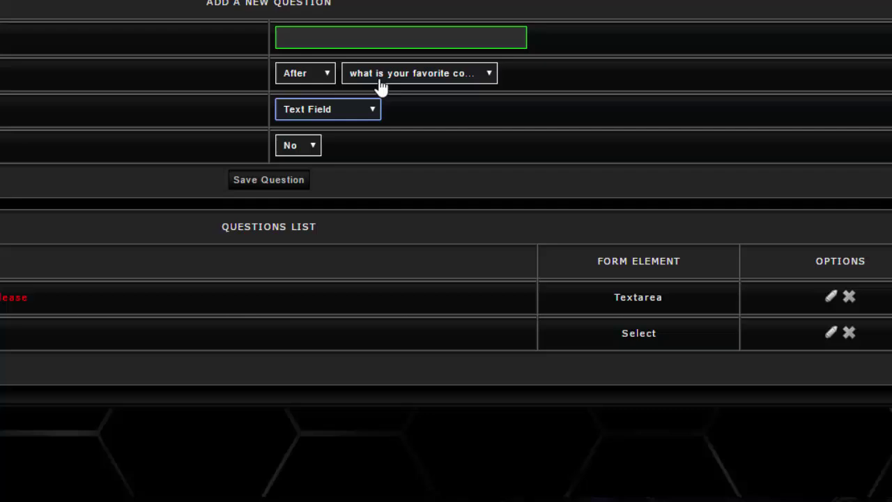
{"action": "left_click", "coordinate": [357, 34]}
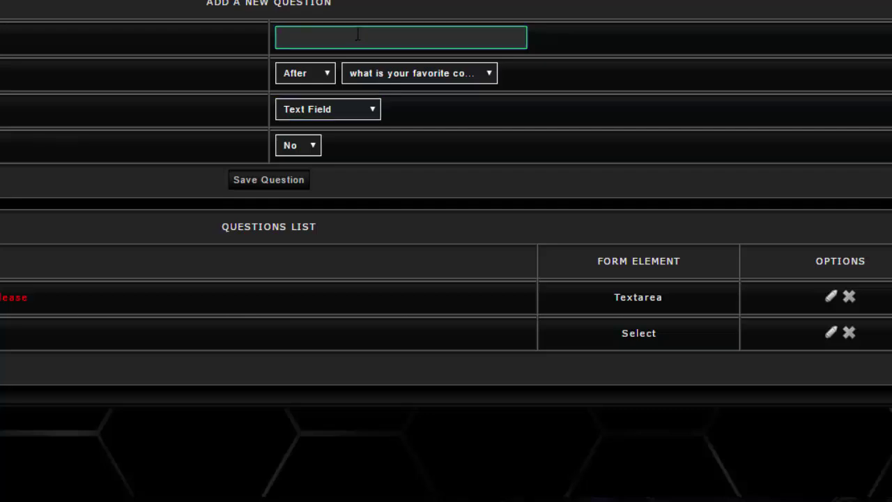
{"action": "type", "text": "what is your "}
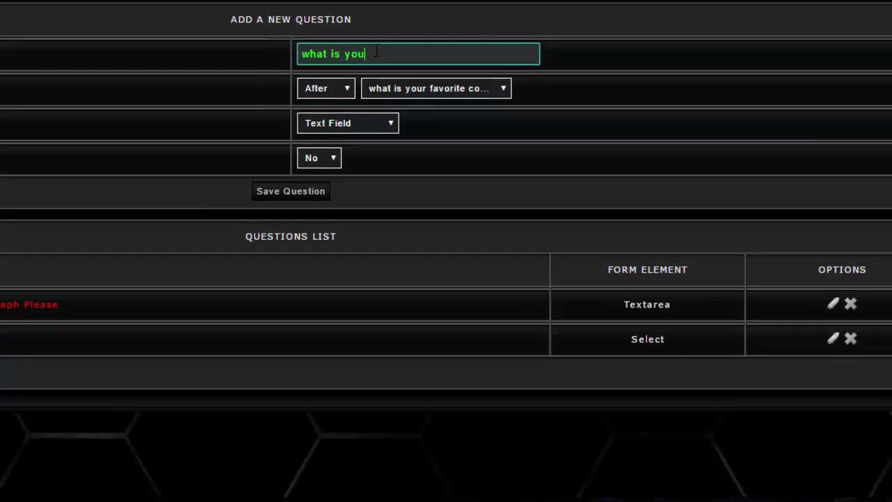
{"action": "type", "text": "name?"}
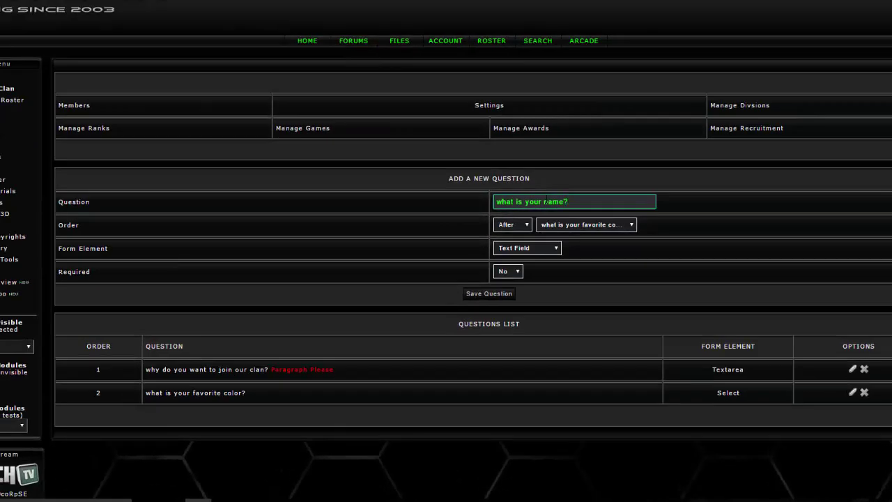
{"action": "left_click", "coordinate": [516, 272]}
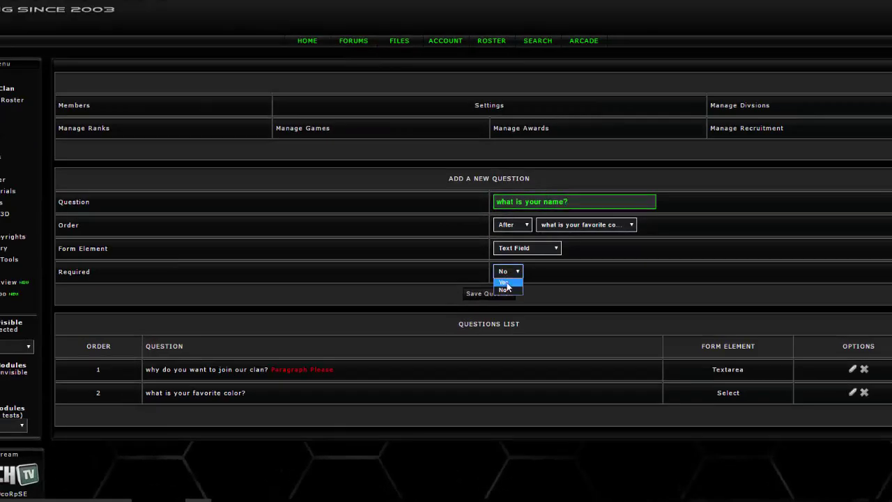
{"action": "left_click", "coordinate": [502, 290]}
{"action": "left_click", "coordinate": [492, 293]}
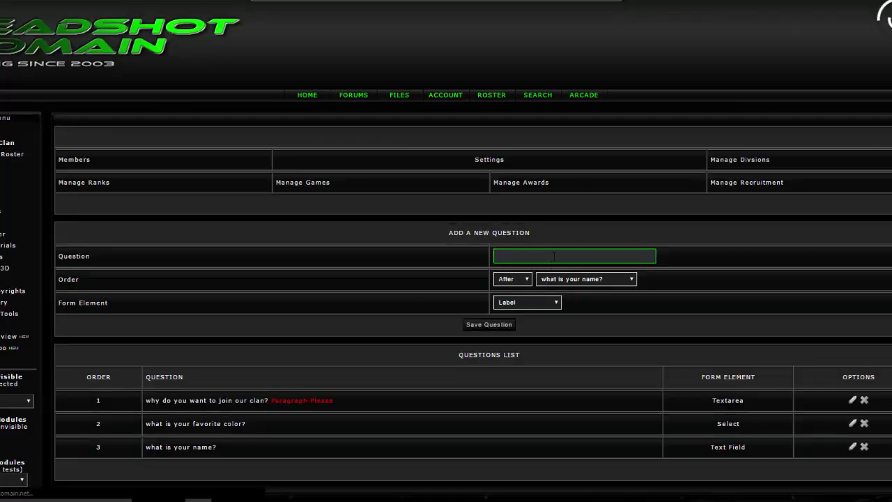
Save 'do you like pie?' as a required Yes - No Option question
{"action": "left_click", "coordinate": [553, 255]}
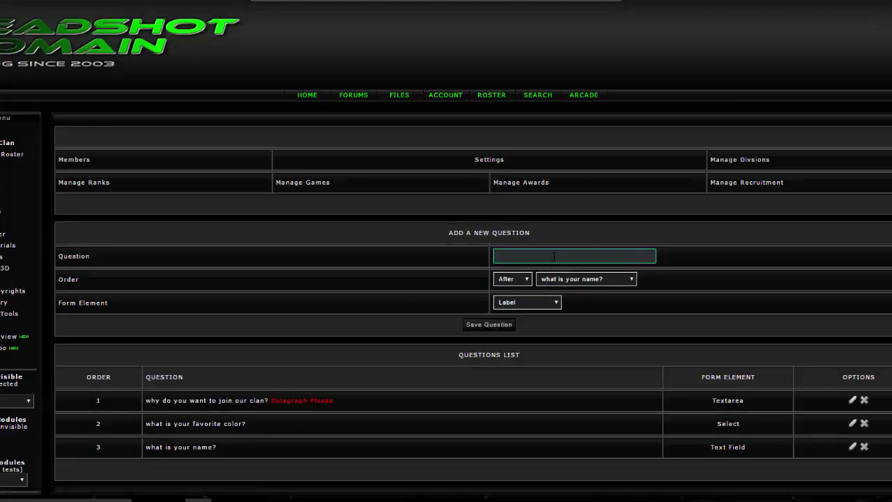
{"action": "type", "text": "do you like pie?"}
{"action": "left_click", "coordinate": [545, 305]}
{"action": "left_click", "coordinate": [538, 352]}
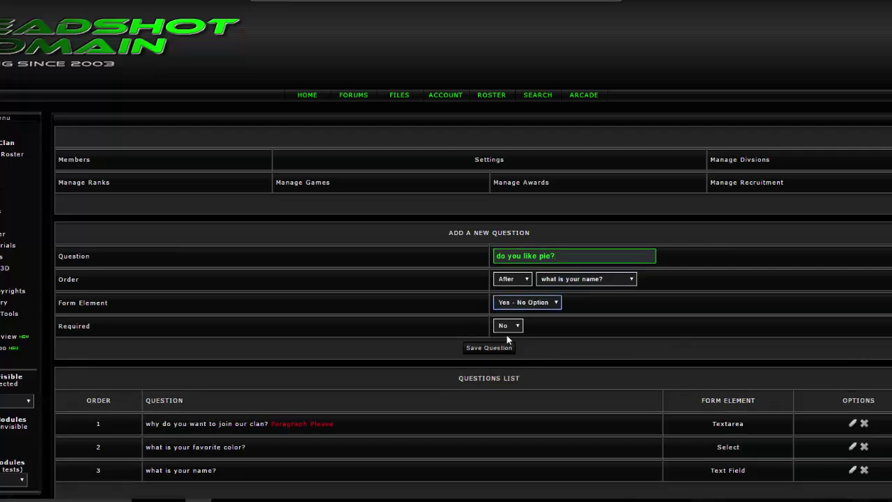
{"action": "left_click", "coordinate": [506, 327]}
{"action": "left_click", "coordinate": [498, 352]}
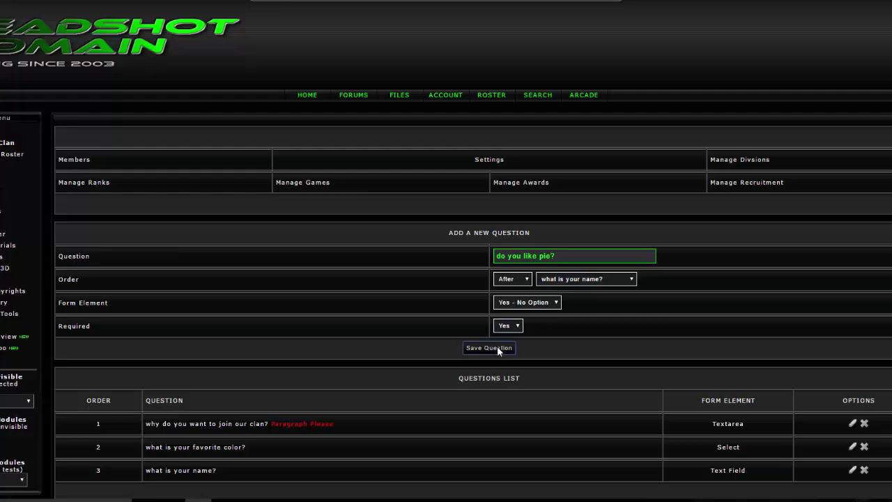
{"action": "scroll", "coordinate": [634, 304], "scroll_direction": "down", "scroll_amount": 3}
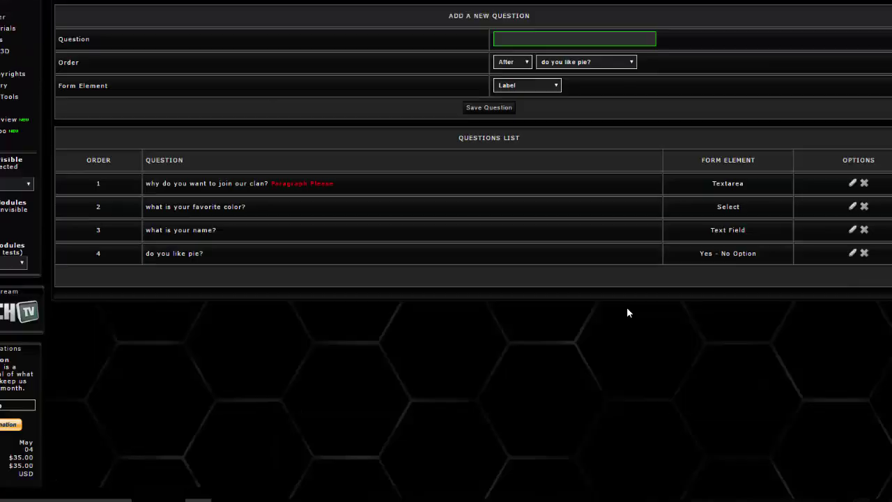
{"action": "scroll", "coordinate": [348, 286], "scroll_direction": "up", "scroll_amount": 2}
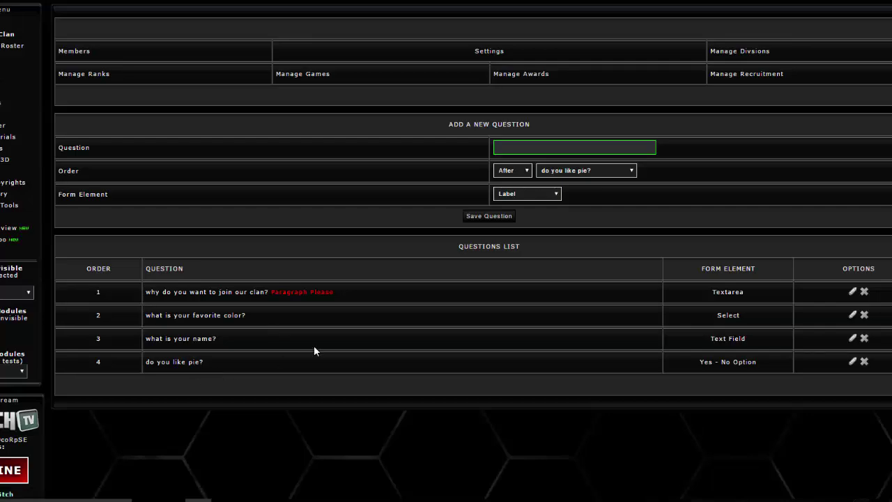
Go from Manage Recruitment to the public page listing Demo Application and [HSX] Clan Application
{"action": "scroll", "coordinate": [653, 318], "scroll_direction": "up", "scroll_amount": 1}
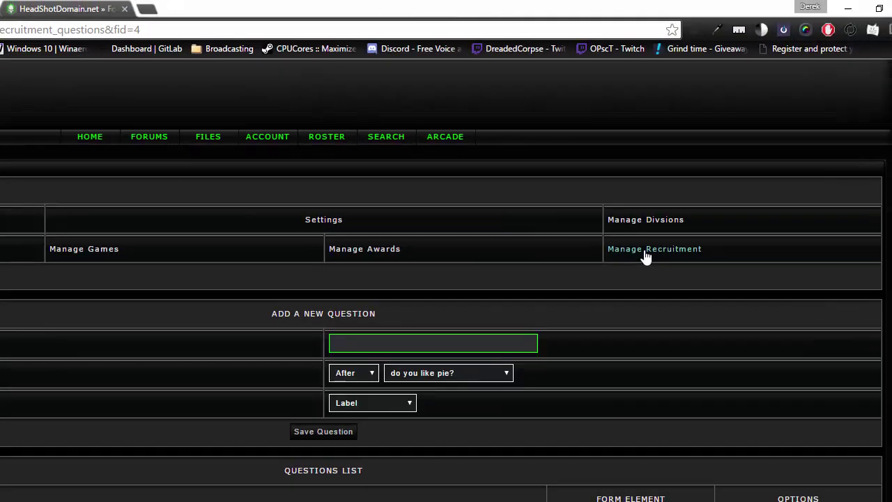
{"action": "left_click", "coordinate": [646, 256]}
{"action": "scroll", "coordinate": [482, 389], "scroll_direction": "down", "scroll_amount": 1}
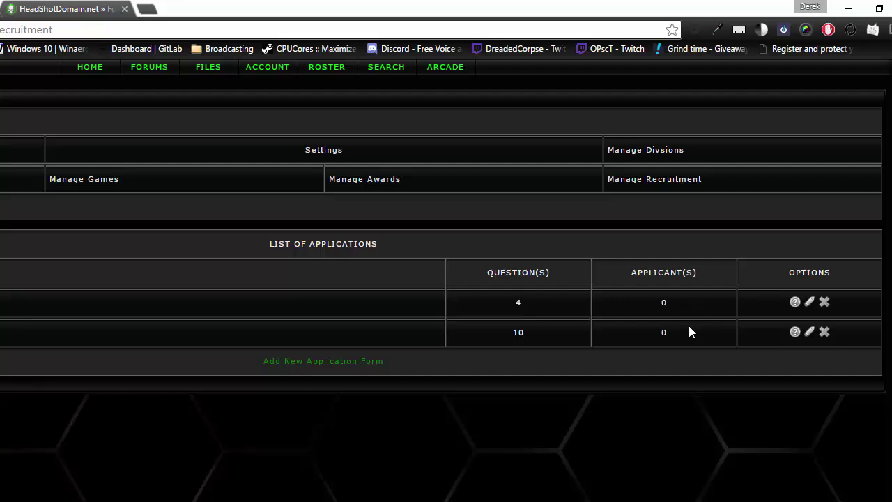
{"action": "scroll", "coordinate": [209, 328], "scroll_direction": "up", "scroll_amount": 2}
{"action": "key", "text": "alt+Left"}
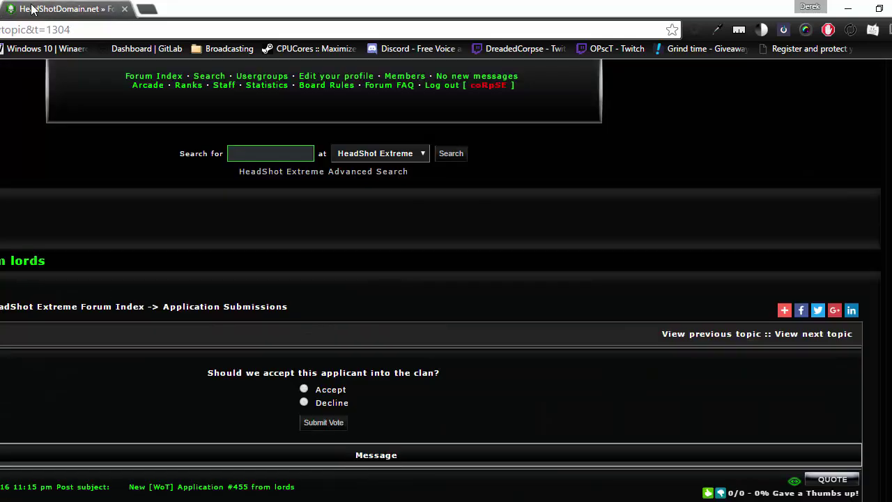
{"action": "key", "text": "alt+Right"}
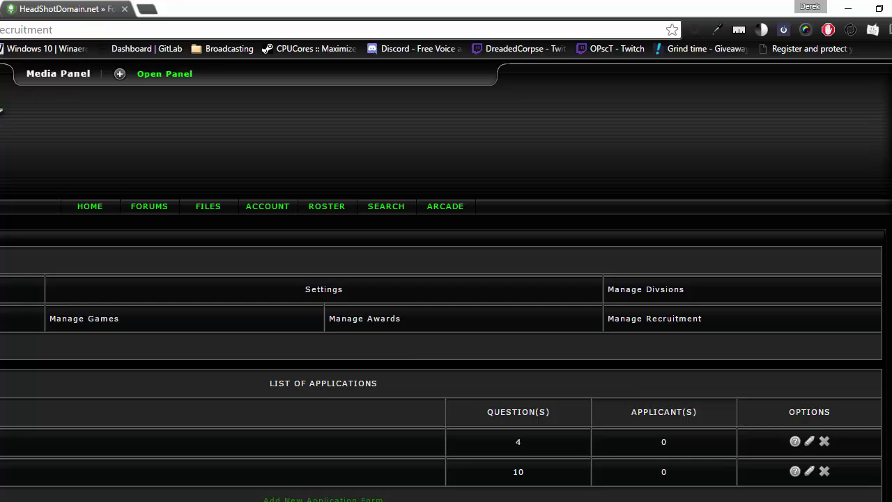
{"action": "key", "text": "ctrl+1"}
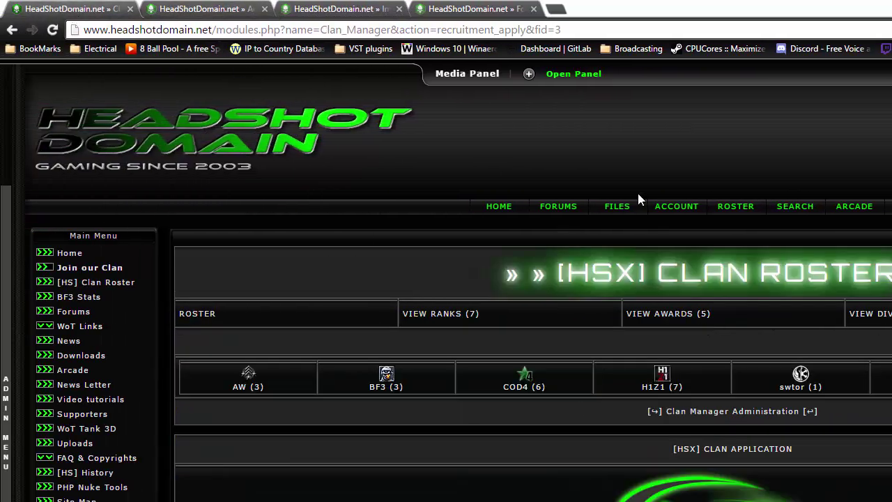
{"action": "key", "text": "alt+Left"}
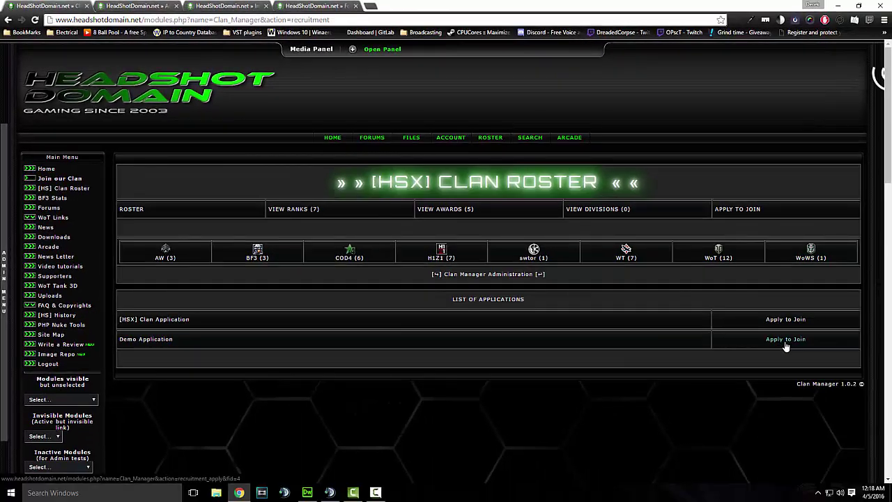
Open the Demo Application form and scroll down to its Questions section
{"action": "left_click", "coordinate": [751, 351]}
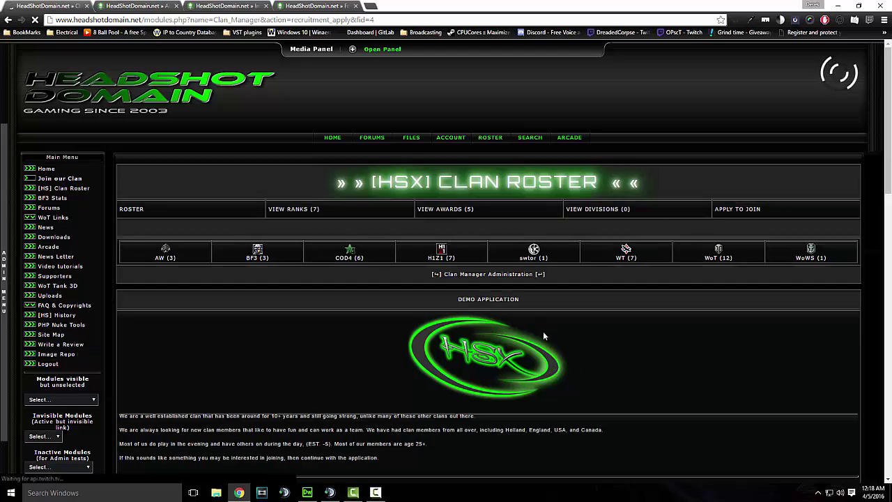
{"action": "scroll", "coordinate": [544, 330], "scroll_direction": "down", "scroll_amount": 5}
{"action": "scroll", "coordinate": [543, 334], "scroll_direction": "down", "scroll_amount": 1}
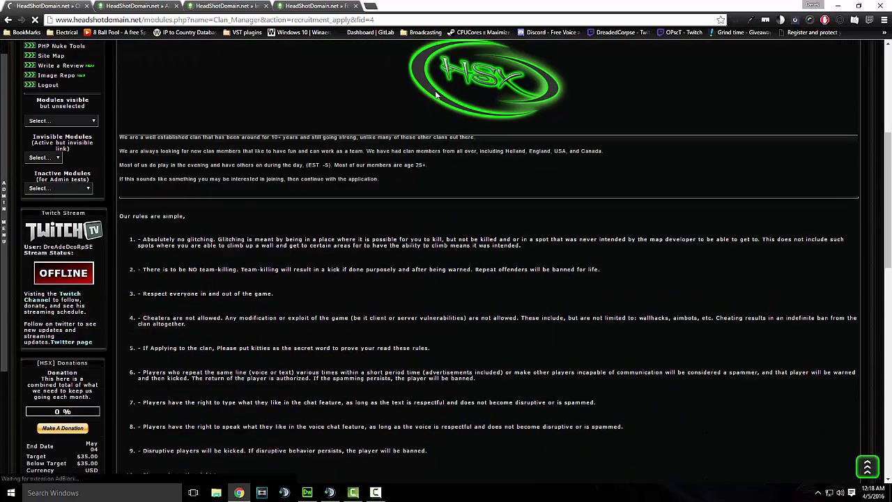
{"action": "scroll", "coordinate": [505, 140], "scroll_direction": "up", "scroll_amount": 2}
{"action": "scroll", "coordinate": [482, 227], "scroll_direction": "down", "scroll_amount": 6}
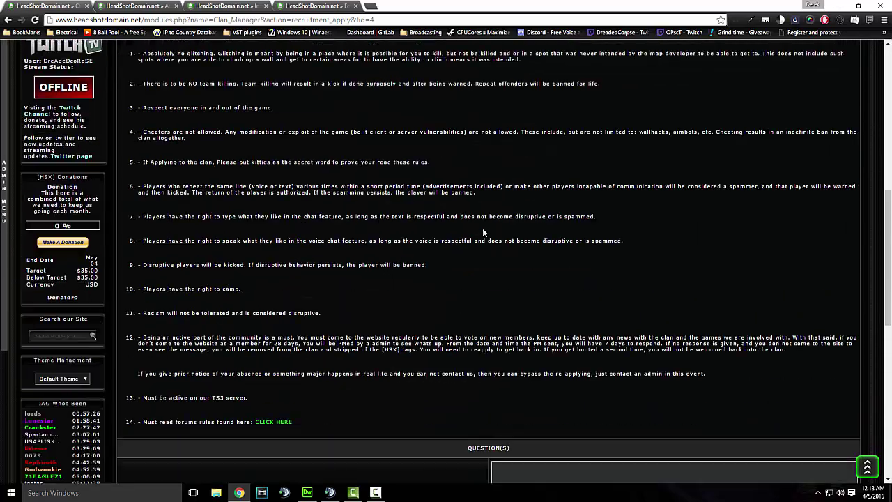
{"action": "scroll", "coordinate": [311, 261], "scroll_direction": "down", "scroll_amount": 1}
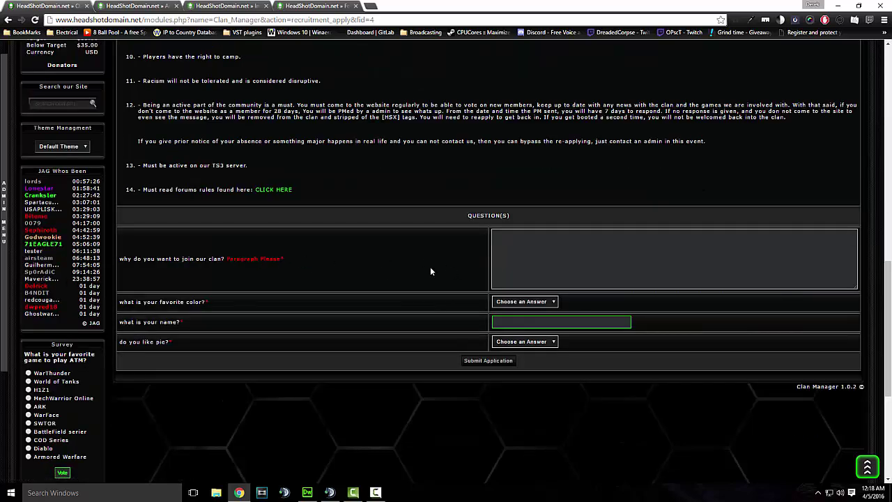
Set the favourite colour answer to black, briefly trying pink first
{"action": "left_click", "coordinate": [563, 246]}
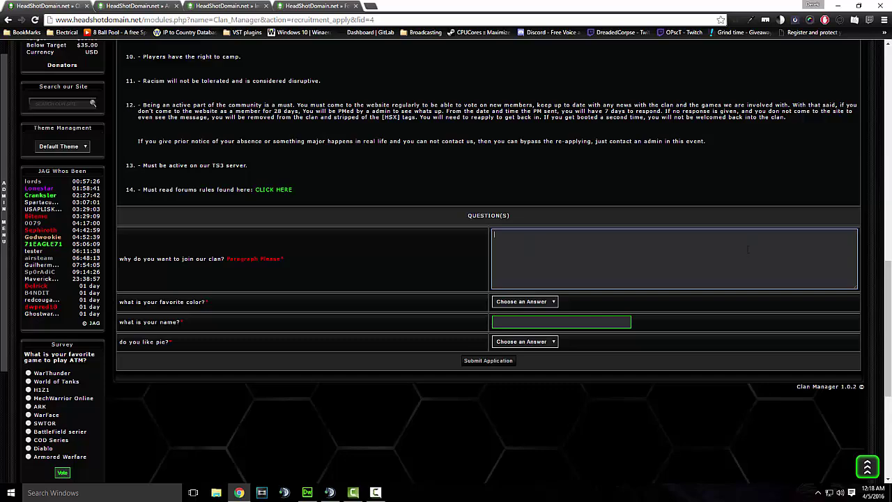
{"action": "left_click", "coordinate": [545, 301]}
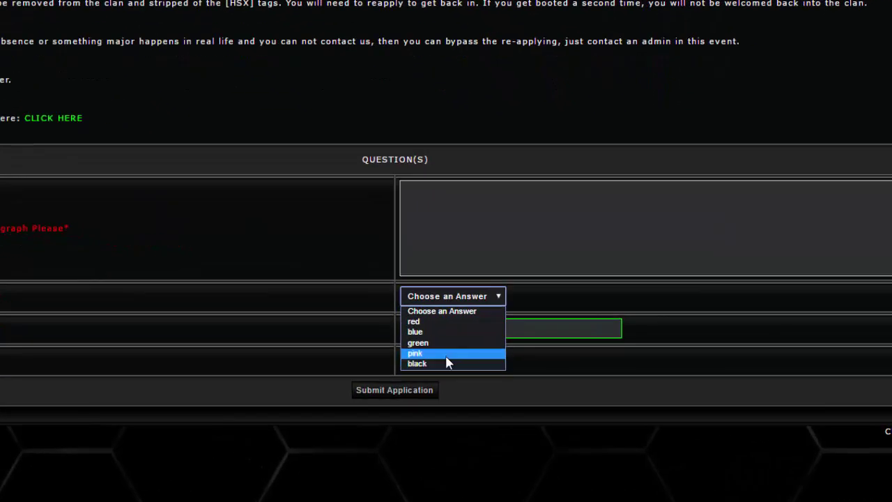
{"action": "left_click", "coordinate": [448, 364]}
{"action": "left_click", "coordinate": [463, 298]}
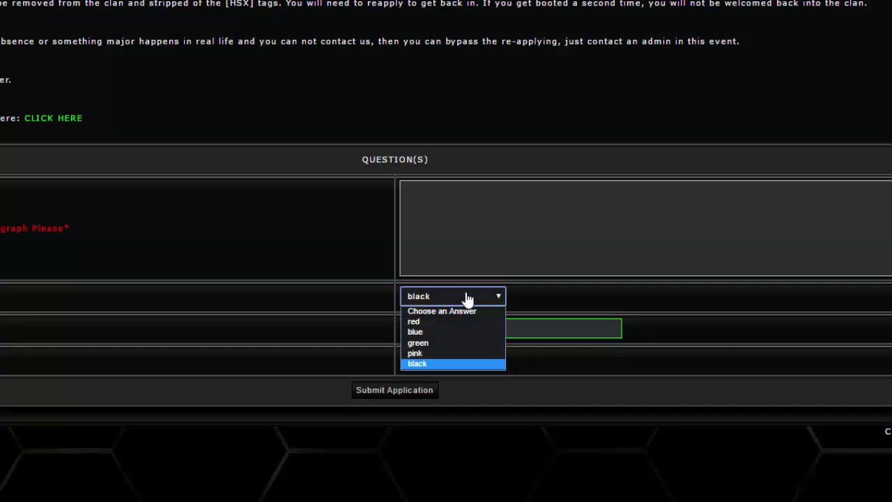
{"action": "left_click", "coordinate": [449, 352]}
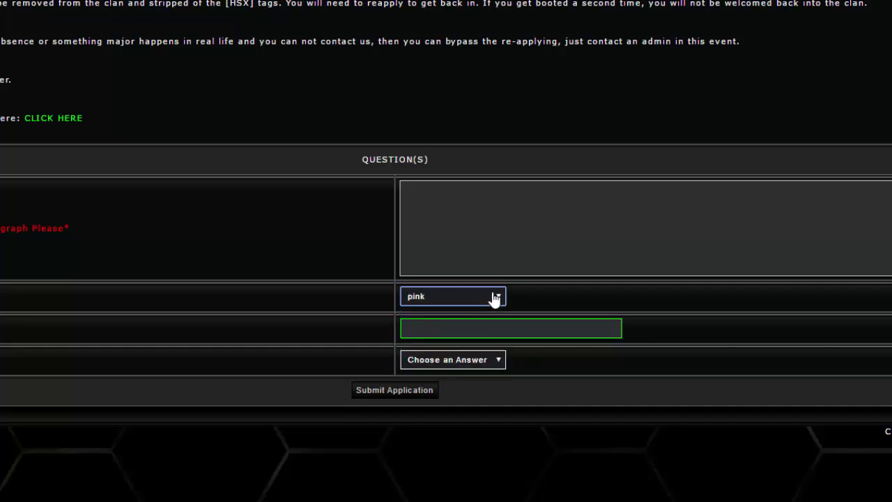
{"action": "left_click", "coordinate": [496, 301]}
{"action": "left_click", "coordinate": [459, 364]}
Enter 'me' as the name, answer No to pie, and give 'cause I am a leader' as the reason
{"action": "left_click", "coordinate": [456, 330]}
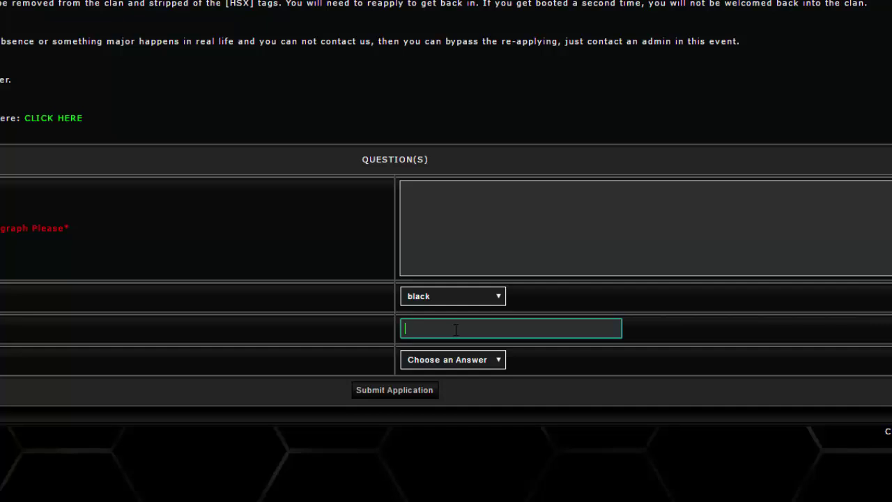
{"action": "type", "text": "me"}
{"action": "left_click", "coordinate": [498, 361]}
{"action": "left_click", "coordinate": [440, 396]}
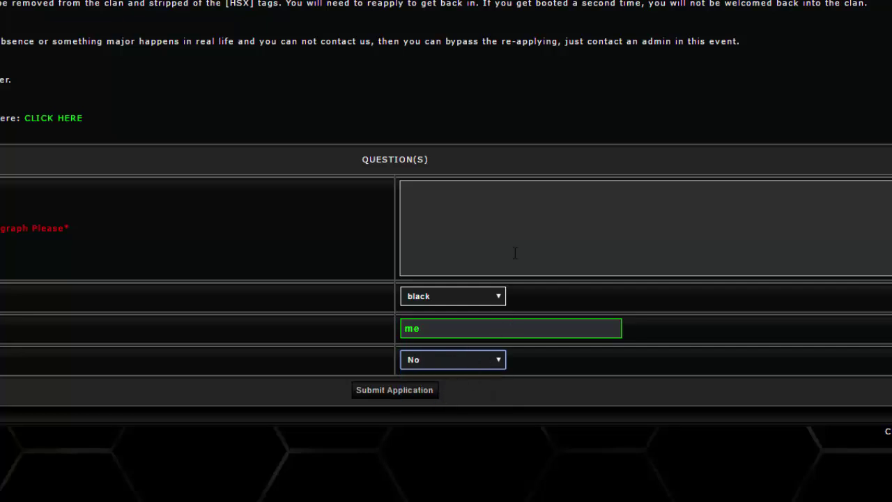
{"action": "left_click", "coordinate": [480, 204]}
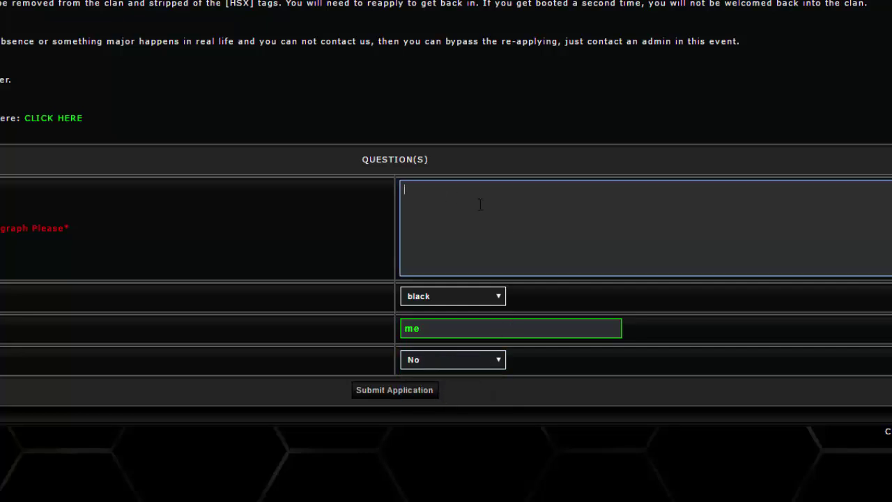
{"action": "type", "text": "cause I am a leader"}
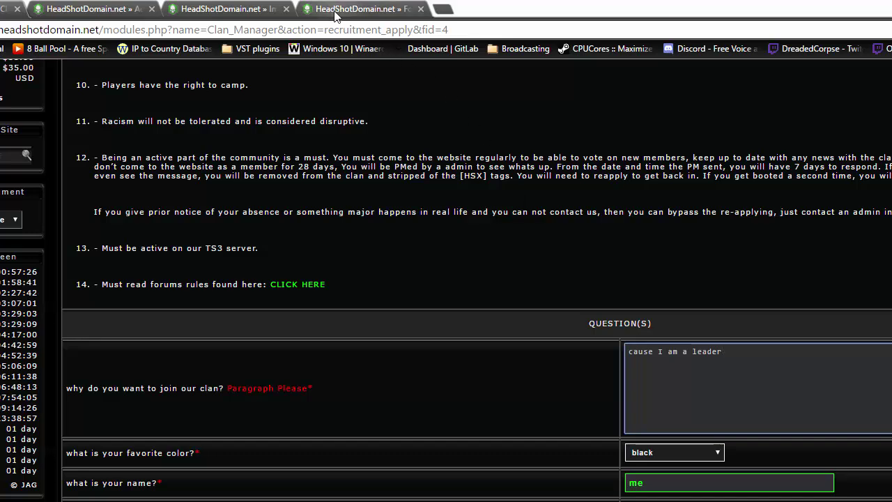
Bring up the Application Submissions forum in the forum tab
{"action": "left_click", "coordinate": [334, 14]}
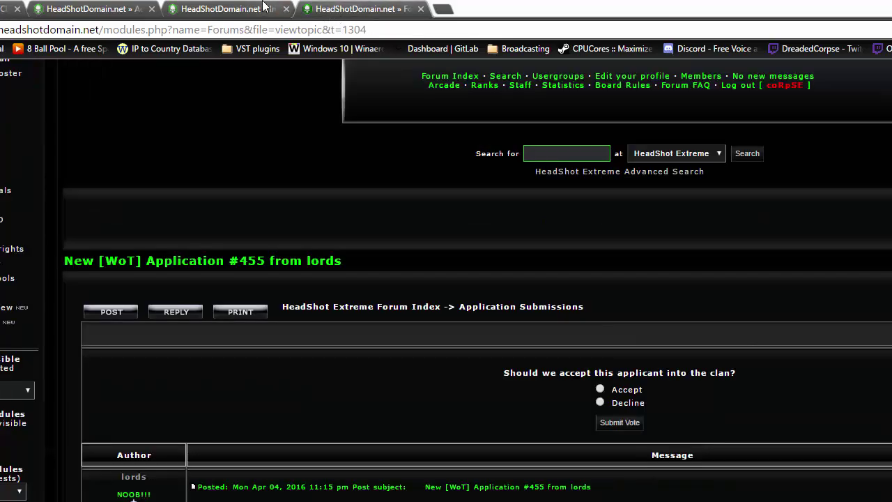
{"action": "left_click", "coordinate": [508, 310]}
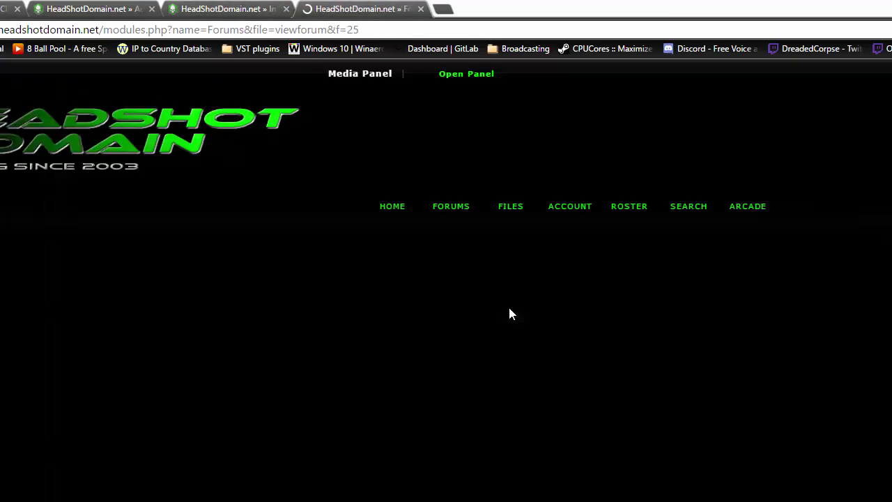
{"action": "scroll", "coordinate": [508, 307], "scroll_direction": "down", "scroll_amount": 4}
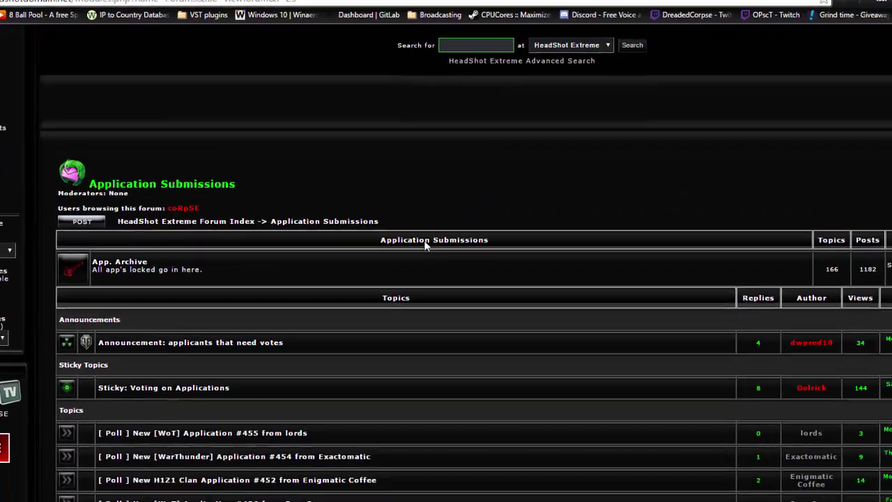
{"action": "scroll", "coordinate": [425, 243], "scroll_direction": "down", "scroll_amount": 3}
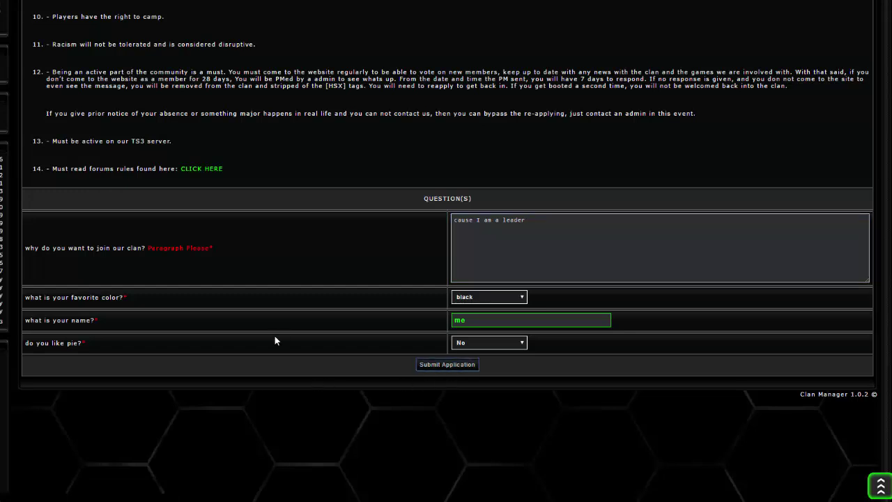
Submit the filled-in Demo Application and reload the forum to show its new topic
{"action": "key", "text": "Return"}
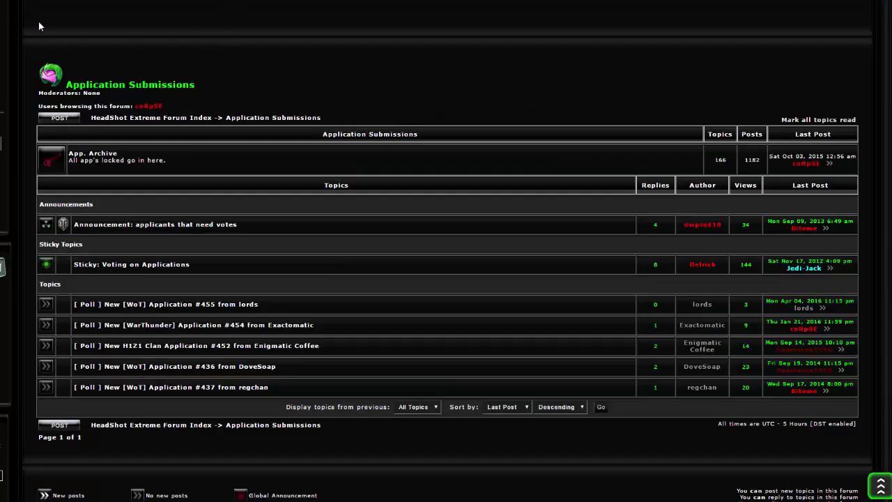
{"action": "left_click", "coordinate": [335, 133]}
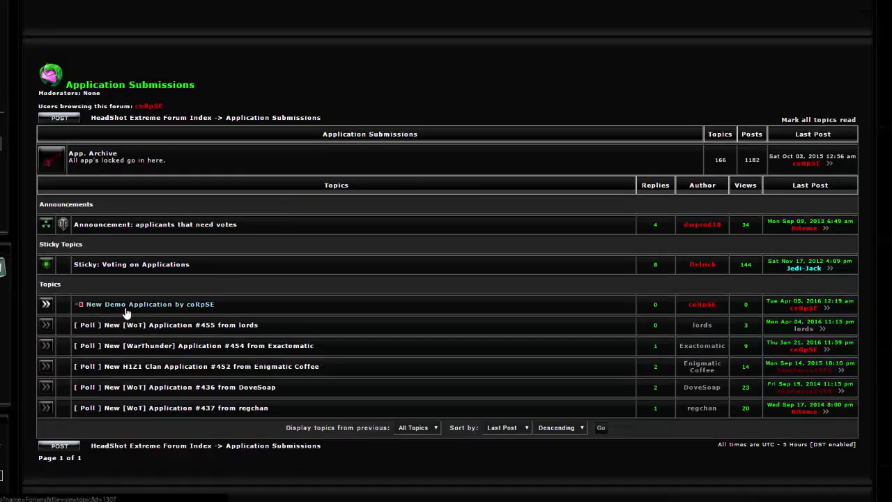
{"action": "mouse_move", "coordinate": [178, 309]}
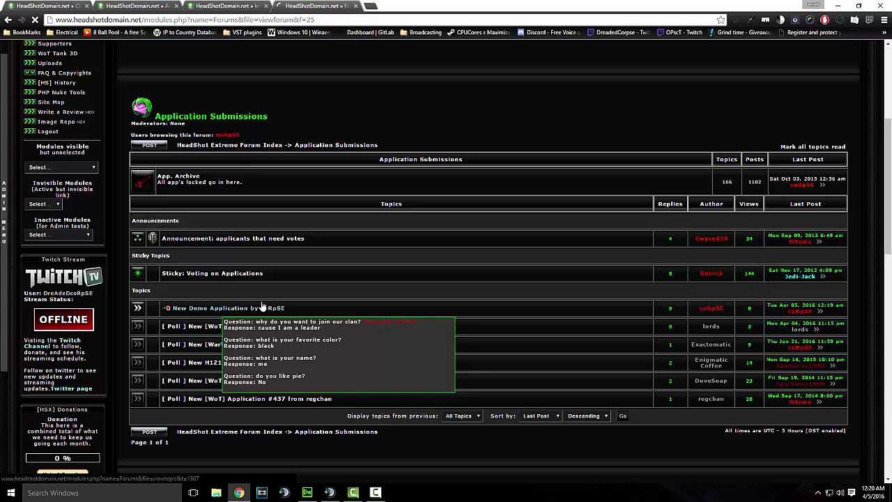
Delete the Demo Application topic from the Application Submissions forum
{"action": "left_click", "coordinate": [262, 307]}
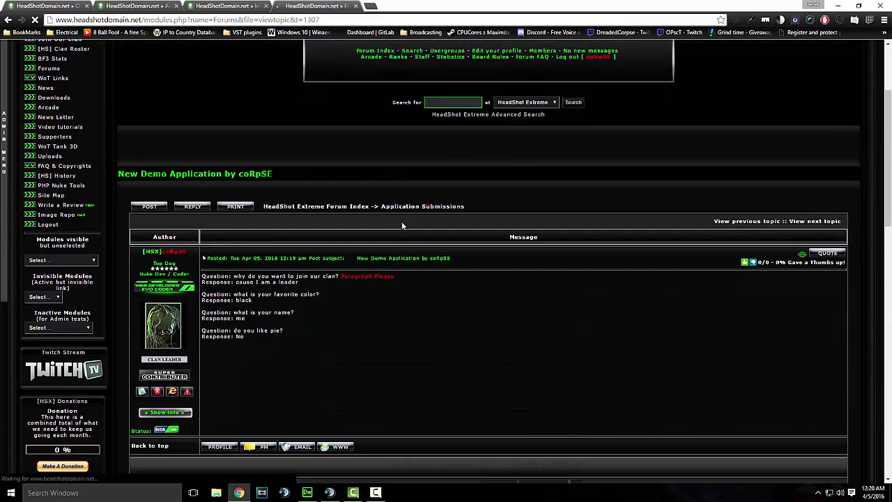
{"action": "scroll", "coordinate": [401, 221], "scroll_direction": "down", "scroll_amount": 1}
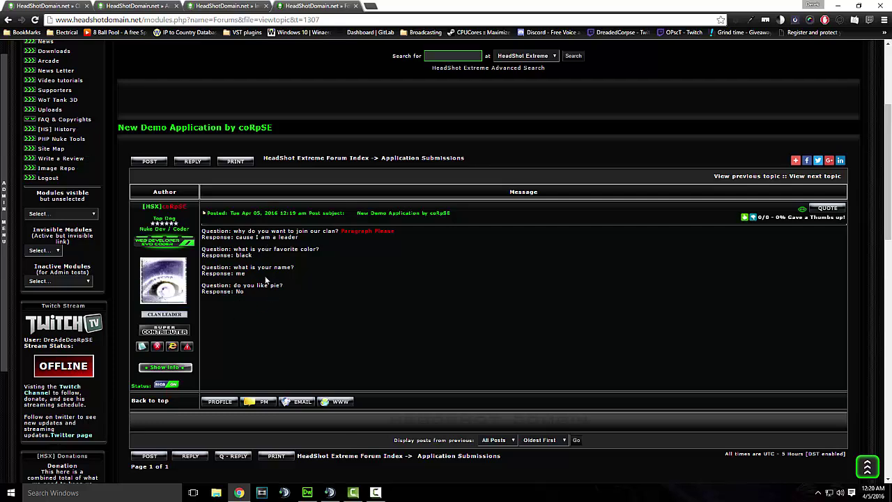
{"action": "scroll", "coordinate": [202, 278], "scroll_direction": "down", "scroll_amount": 2}
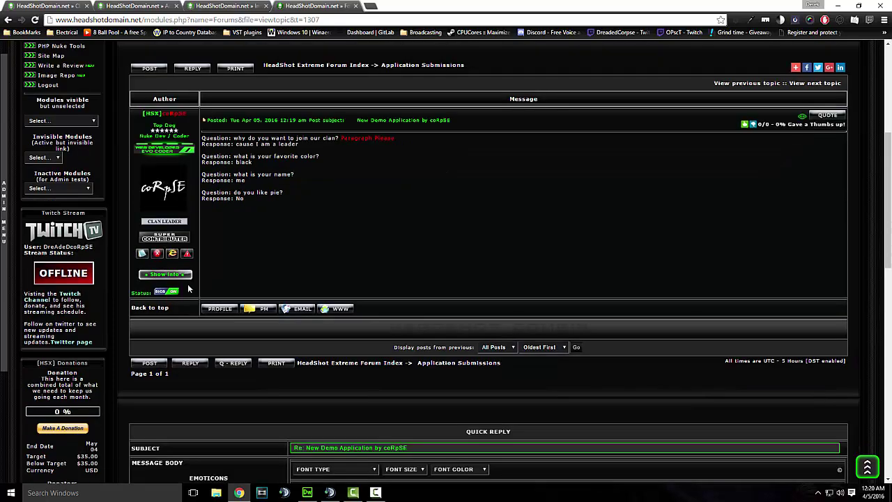
{"action": "left_click", "coordinate": [157, 253]}
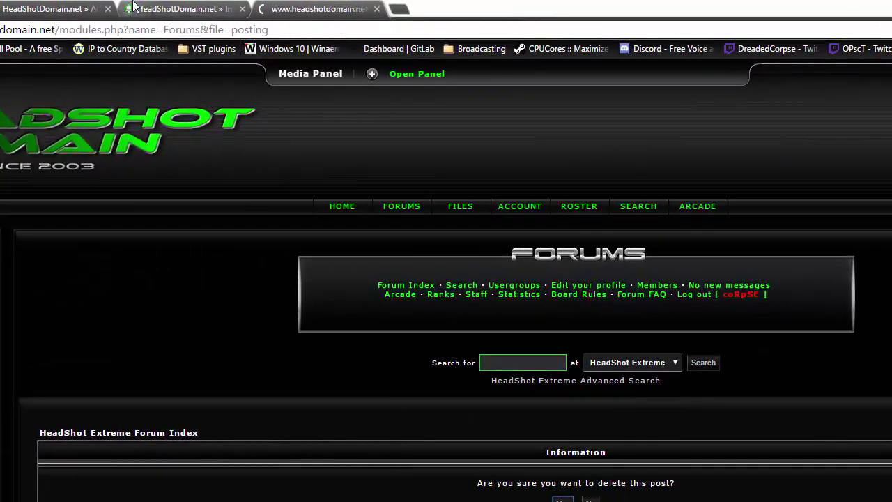
Delete the Demo Application form from the Clan Manager recruitment list
{"action": "left_click", "coordinate": [160, 9]}
{"action": "left_click", "coordinate": [52, 8]}
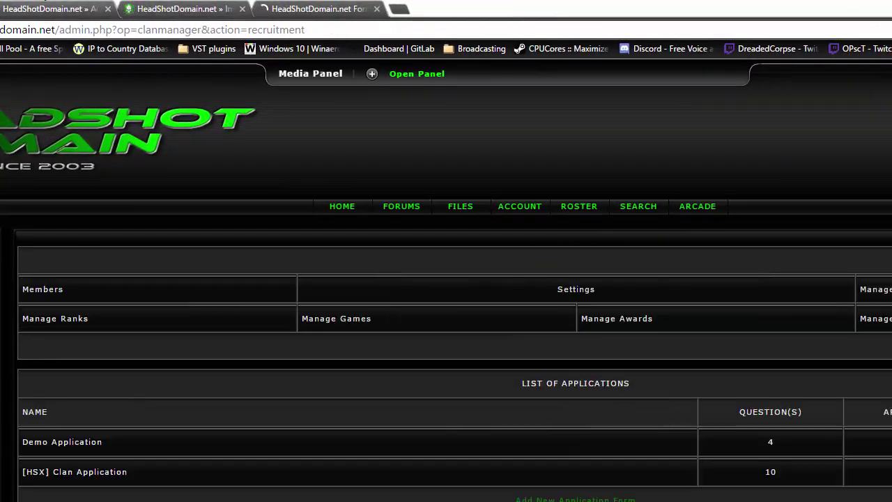
{"action": "left_click", "coordinate": [178, 9]}
{"action": "left_click", "coordinate": [53, 9]}
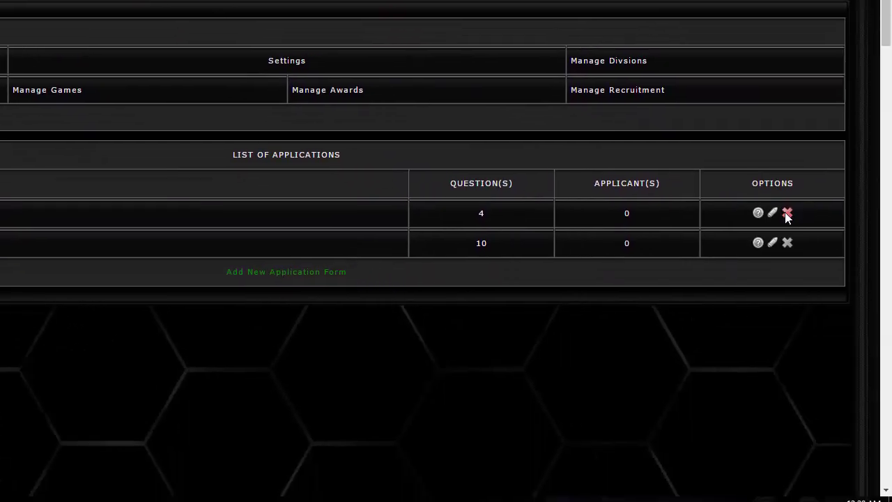
{"action": "key", "text": "F5"}
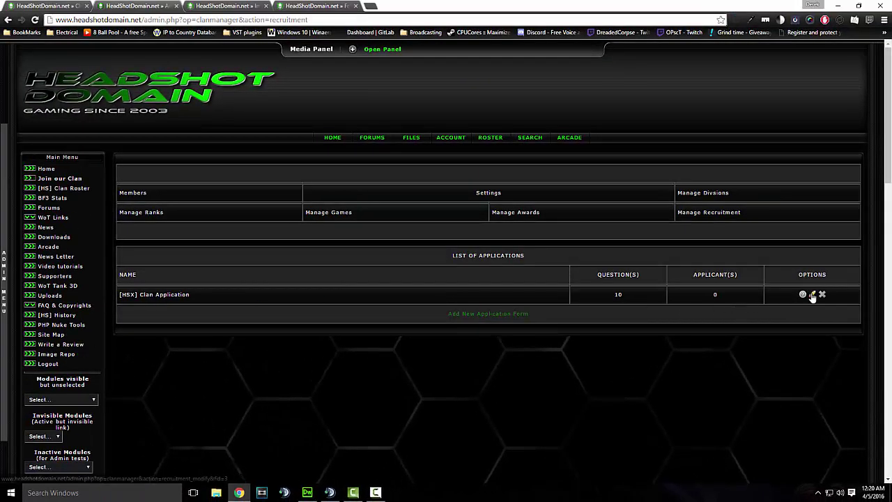
Open the [HSX] Clan Application for editing and review its description, email and submission text
{"action": "left_click", "coordinate": [812, 295]}
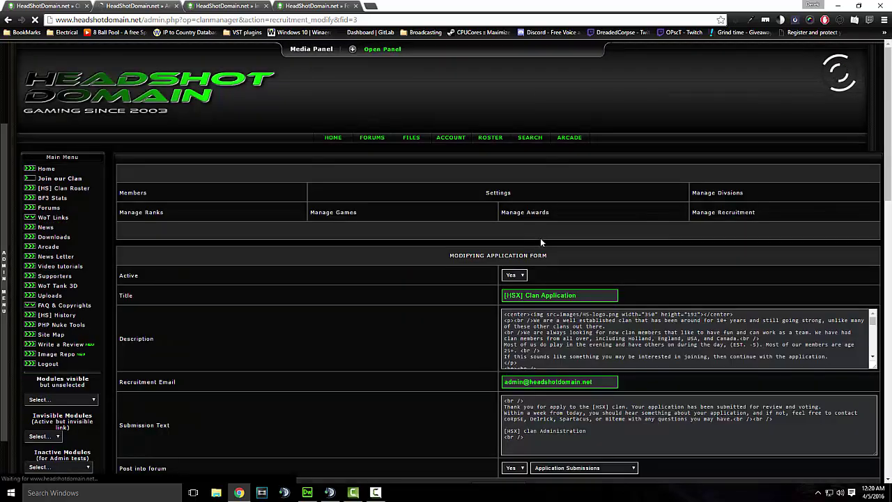
{"action": "scroll", "coordinate": [537, 236], "scroll_direction": "down", "scroll_amount": 2}
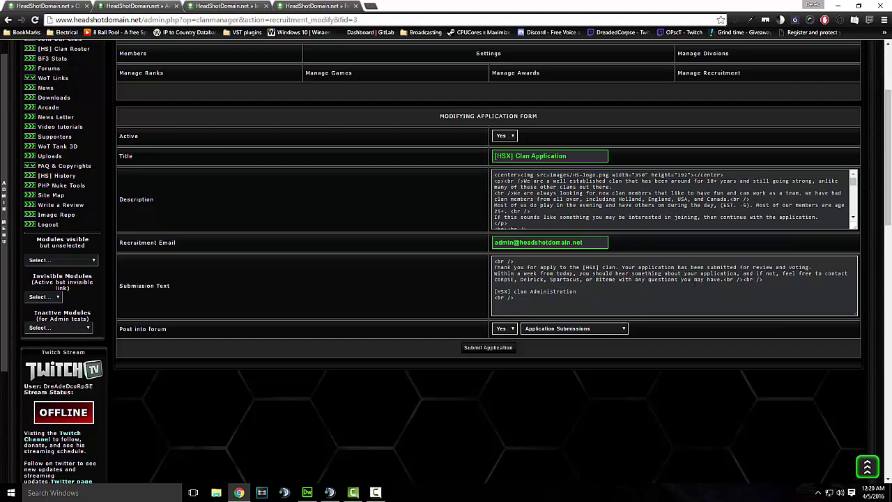
{"action": "scroll", "coordinate": [577, 291], "scroll_direction": "down", "scroll_amount": 1}
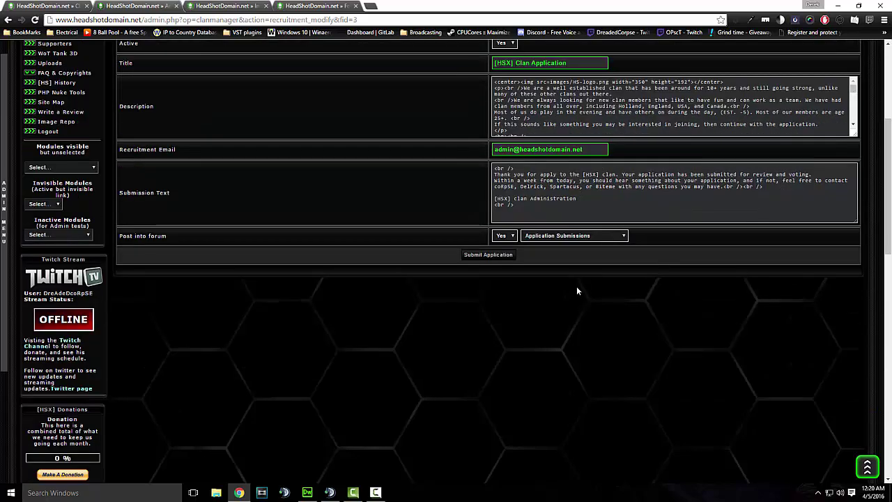
{"action": "scroll", "coordinate": [576, 286], "scroll_direction": "up", "scroll_amount": 2}
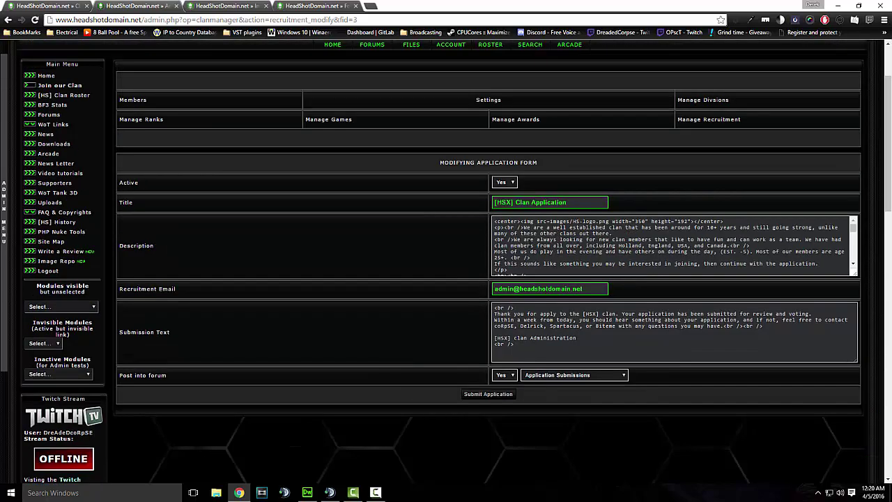
{"action": "scroll", "coordinate": [632, 250], "scroll_direction": "up", "scroll_amount": 2}
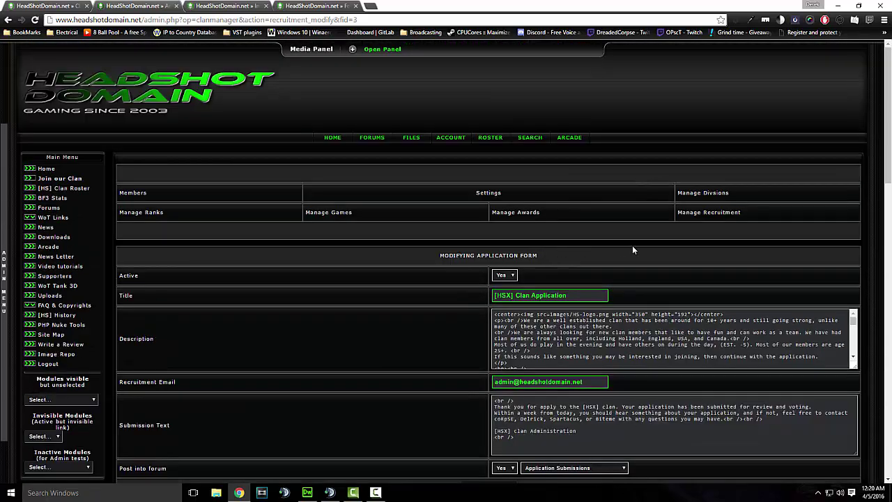
{"action": "left_click", "coordinate": [693, 215]}
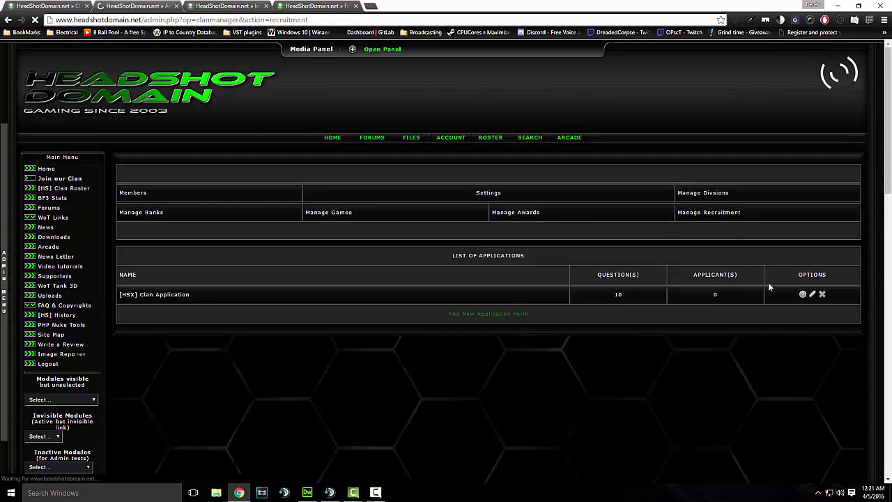
{"action": "left_click", "coordinate": [812, 295]}
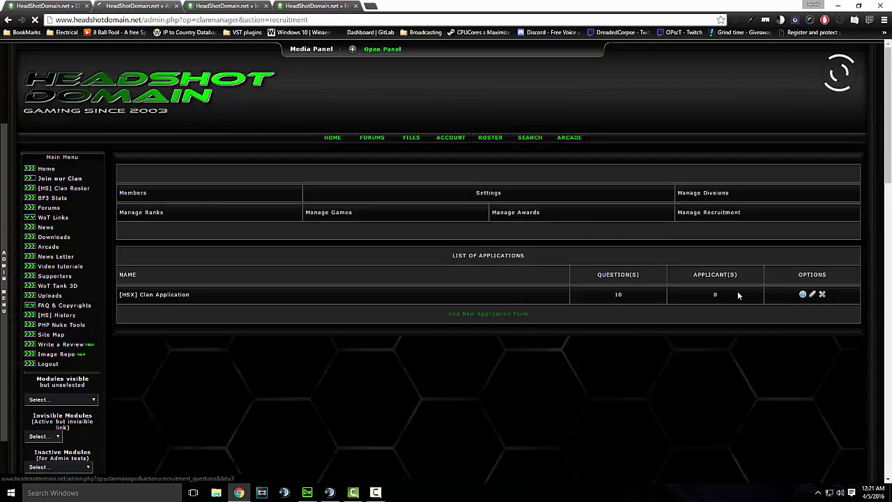
{"action": "scroll", "coordinate": [527, 239], "scroll_direction": "down", "scroll_amount": 2}
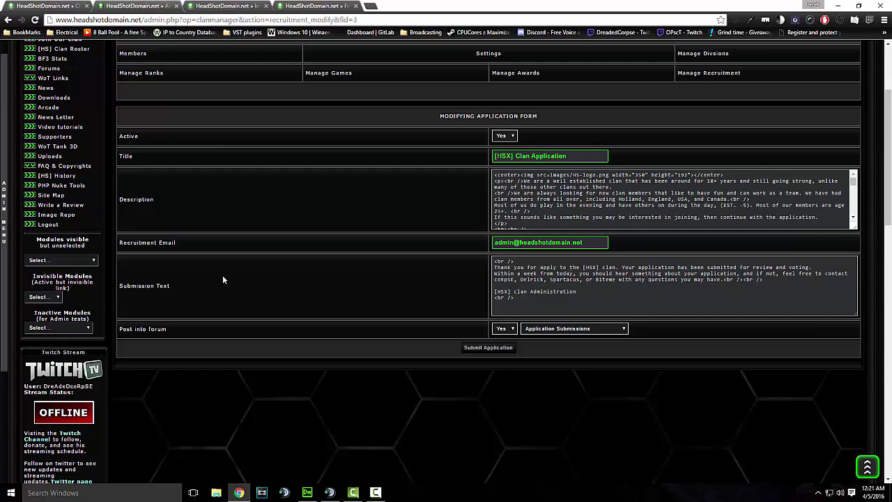
{"action": "scroll", "coordinate": [443, 272], "scroll_direction": "up", "scroll_amount": 2}
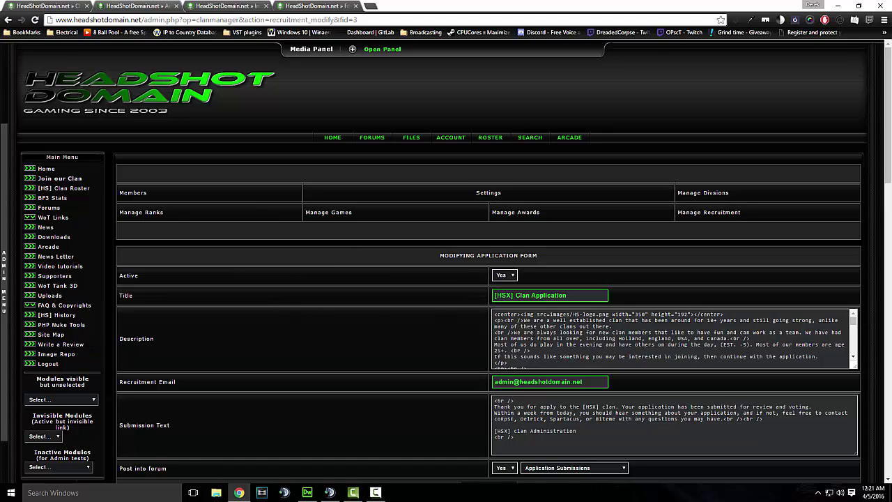
{"action": "scroll", "coordinate": [673, 339], "scroll_direction": "down", "scroll_amount": 5}
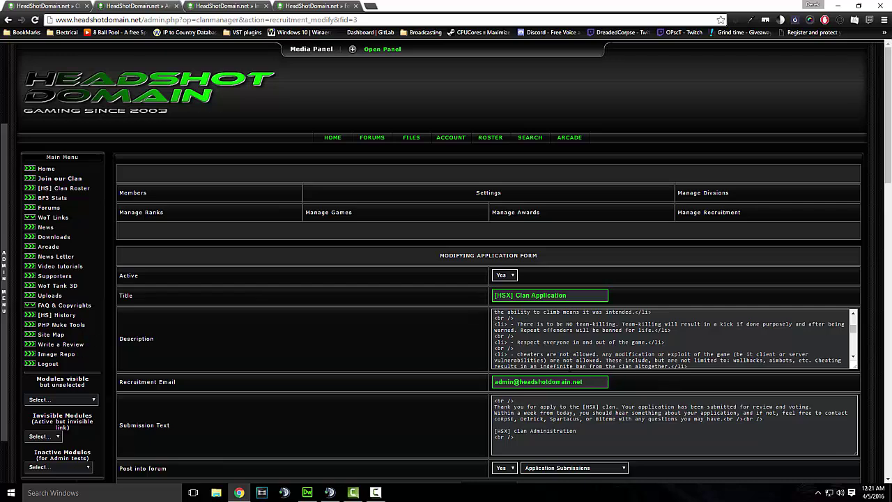
{"action": "scroll", "coordinate": [362, 296], "scroll_direction": "down", "scroll_amount": 1}
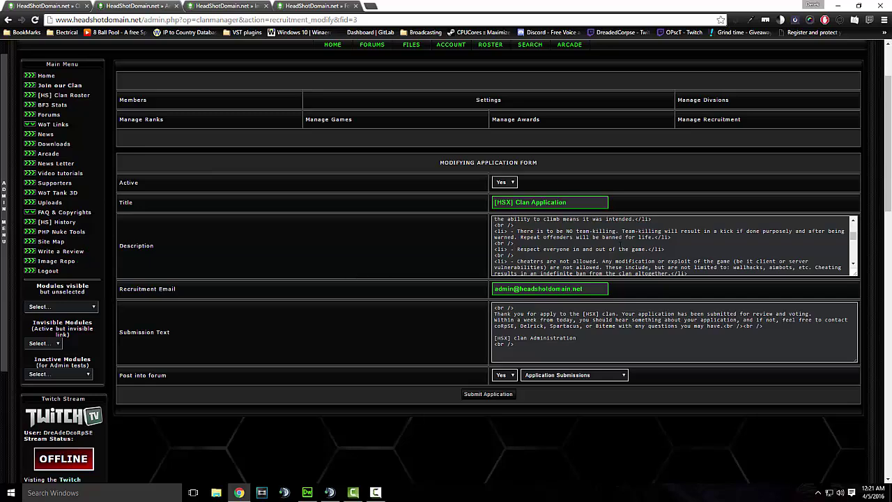
{"action": "scroll", "coordinate": [557, 247], "scroll_direction": "down", "scroll_amount": 1}
{"action": "scroll", "coordinate": [672, 245], "scroll_direction": "down", "scroll_amount": 4}
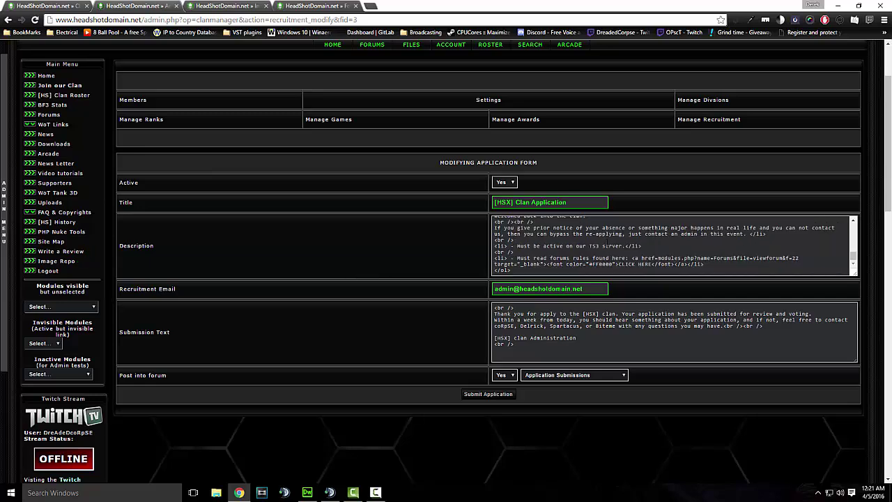
{"action": "scroll", "coordinate": [691, 199], "scroll_direction": "up", "scroll_amount": 5}
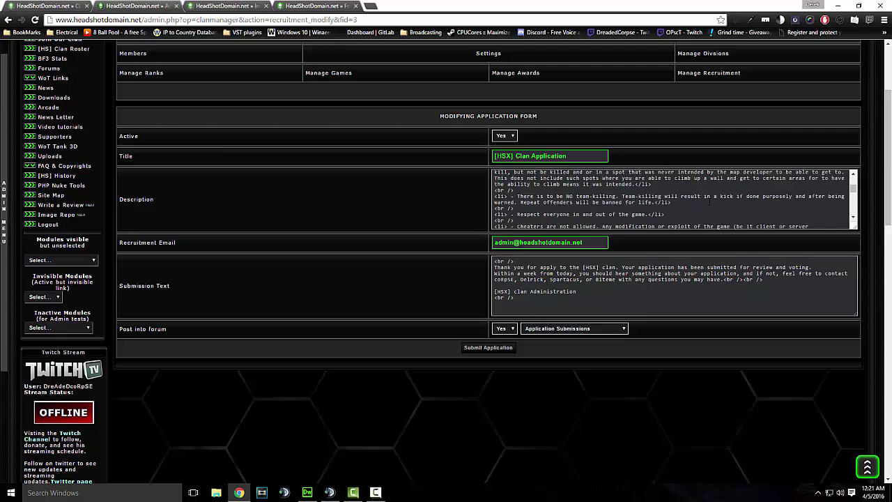
{"action": "scroll", "coordinate": [740, 144], "scroll_direction": "up", "scroll_amount": 2}
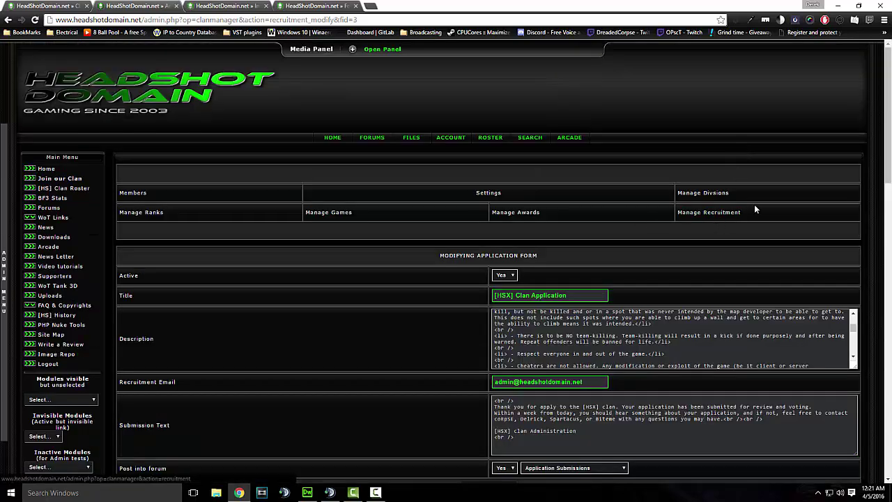
Review the [HSX] Clan Application's ten questions and form element types, then go to Image Repository
{"action": "left_click", "coordinate": [722, 213]}
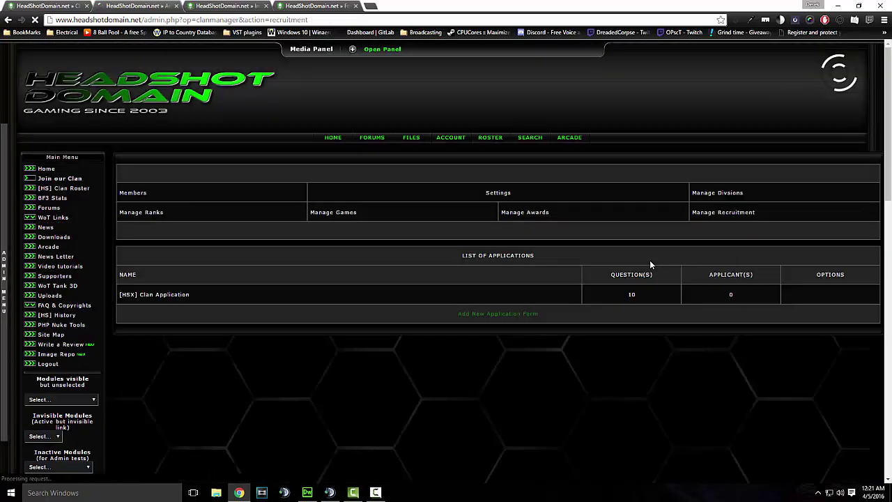
{"action": "scroll", "coordinate": [697, 265], "scroll_direction": "down", "scroll_amount": 1}
{"action": "left_click", "coordinate": [803, 203]}
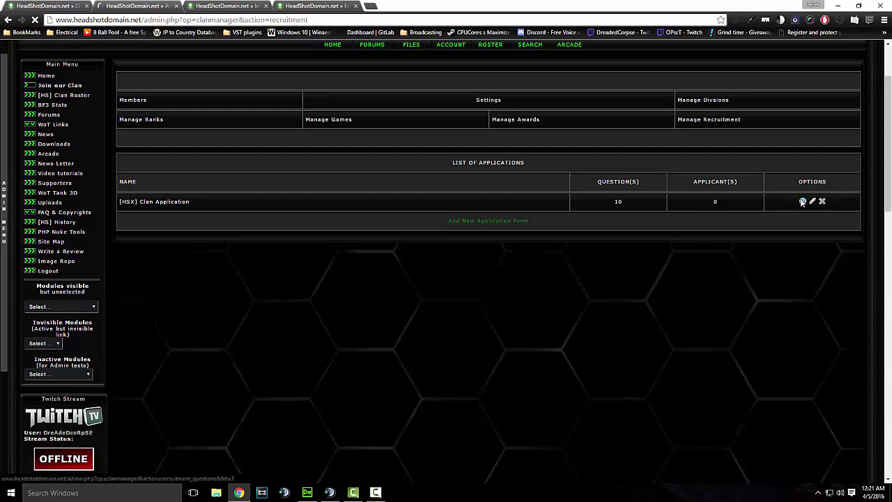
{"action": "scroll", "coordinate": [617, 238], "scroll_direction": "down", "scroll_amount": 2}
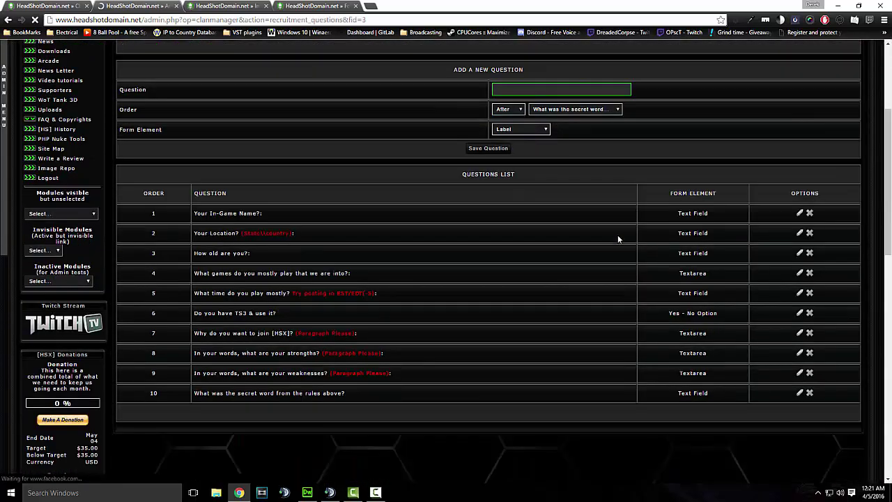
{"action": "scroll", "coordinate": [520, 258], "scroll_direction": "up", "scroll_amount": 1}
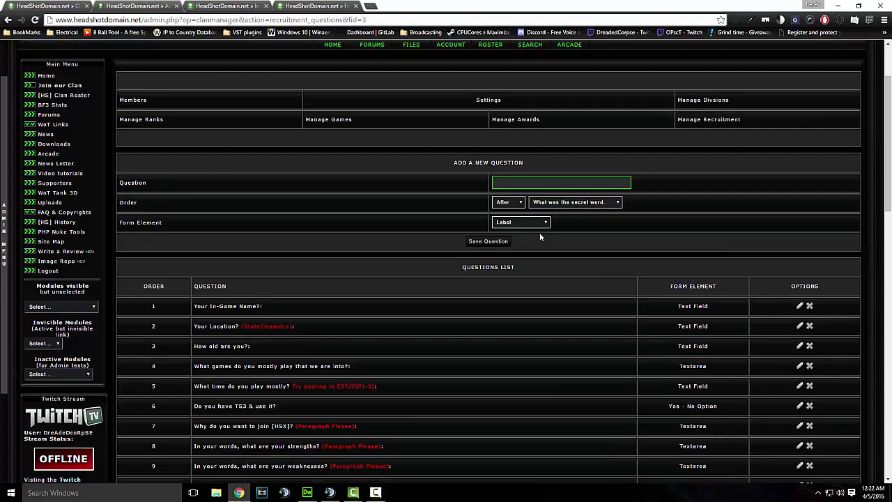
{"action": "left_click", "coordinate": [544, 222]}
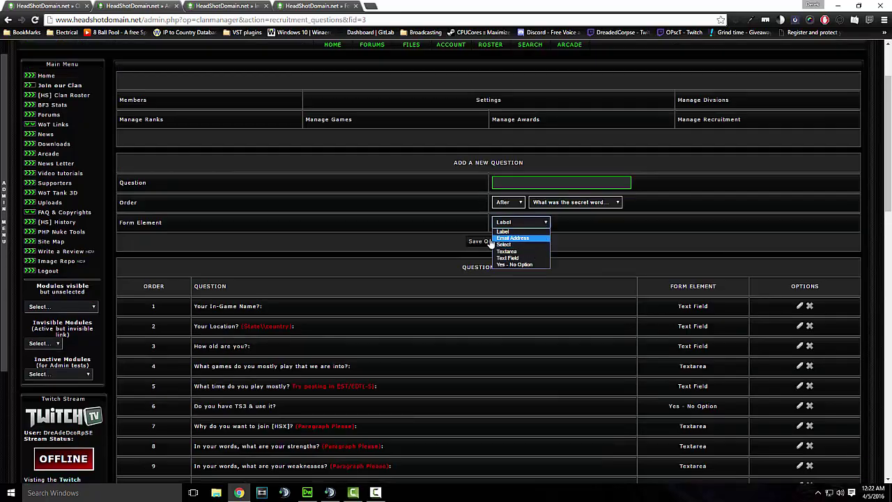
{"action": "left_click", "coordinate": [398, 242]}
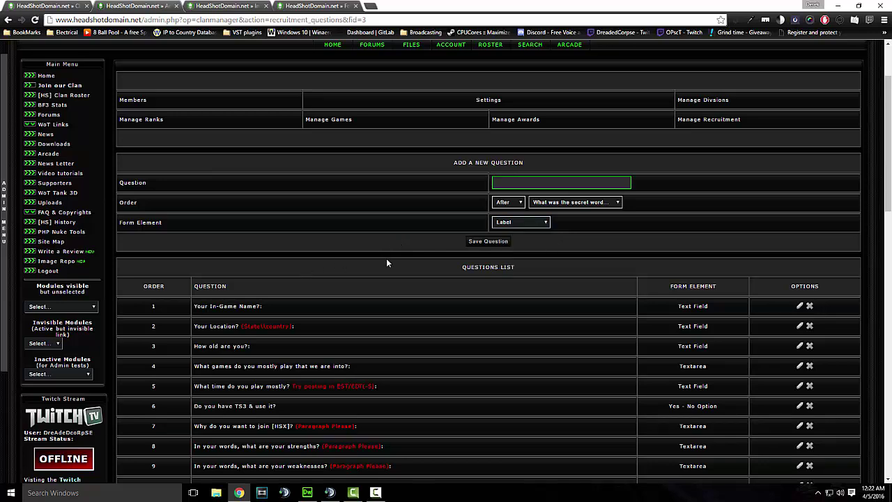
{"action": "scroll", "coordinate": [386, 257], "scroll_direction": "up", "scroll_amount": 2}
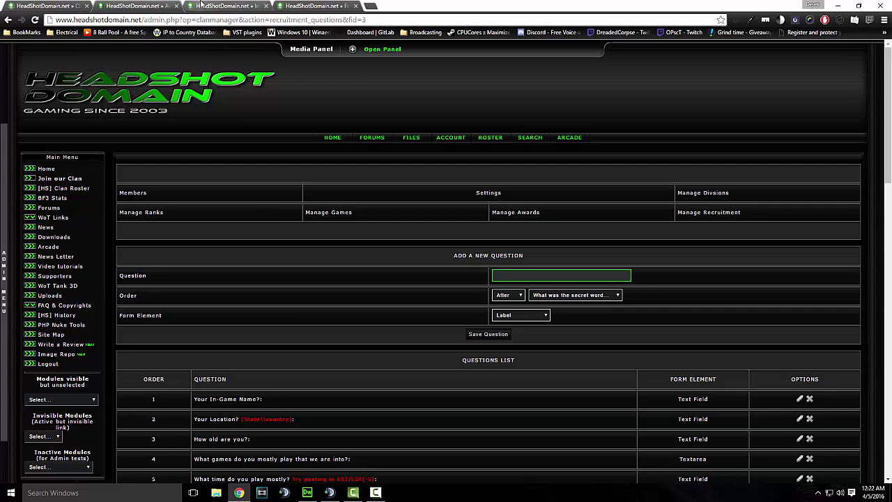
{"action": "left_click", "coordinate": [218, 5]}
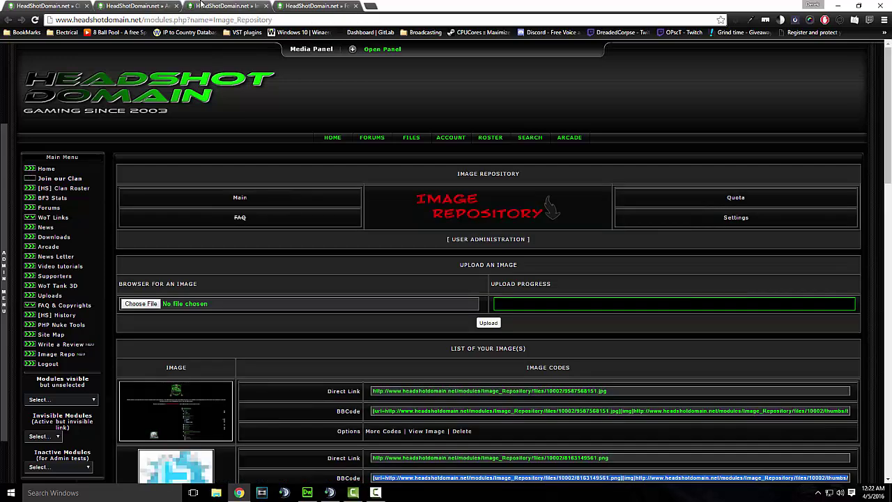
Change the roster page address from Clan_Roster to Clan_Manager to load the new roster
{"action": "left_click", "coordinate": [490, 137]}
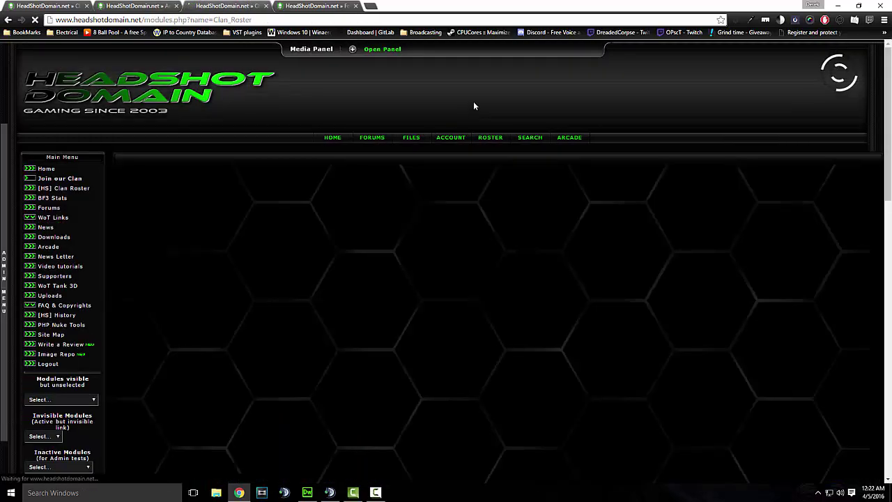
{"action": "scroll", "coordinate": [473, 101], "scroll_direction": "down", "scroll_amount": 2}
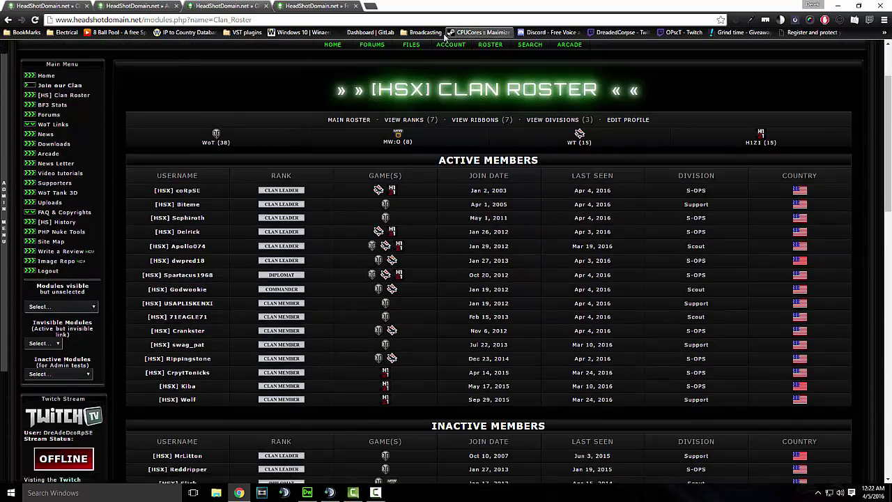
{"action": "left_click_drag", "start_coordinate": [260, 20], "coordinate": [230, 20]}
{"action": "type", "text": "Manag"}
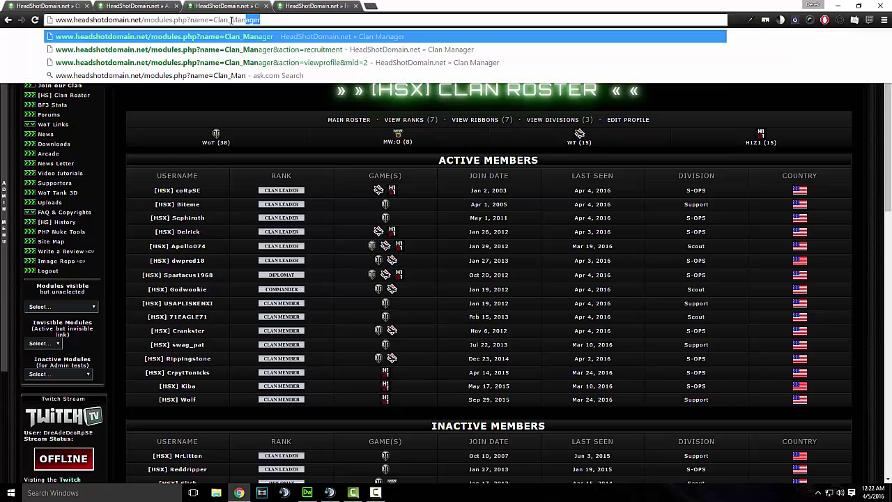
{"action": "key", "text": "Return"}
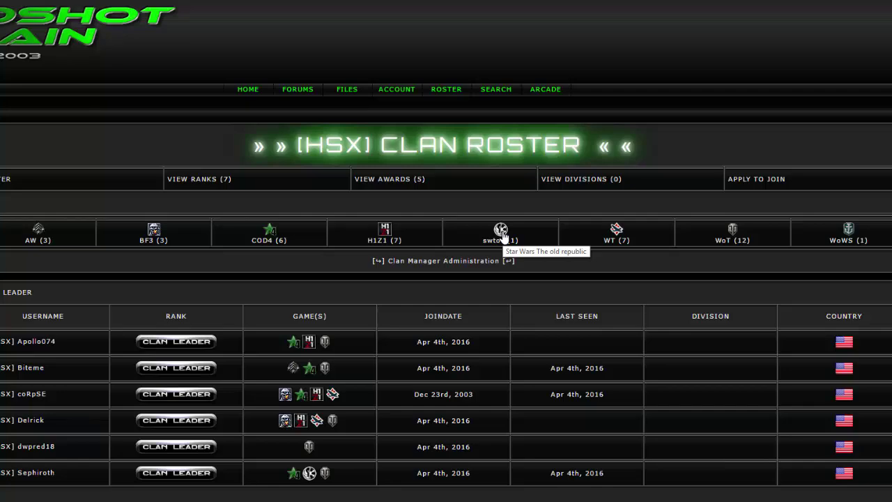
{"action": "scroll", "coordinate": [460, 195], "scroll_direction": "down", "scroll_amount": 4}
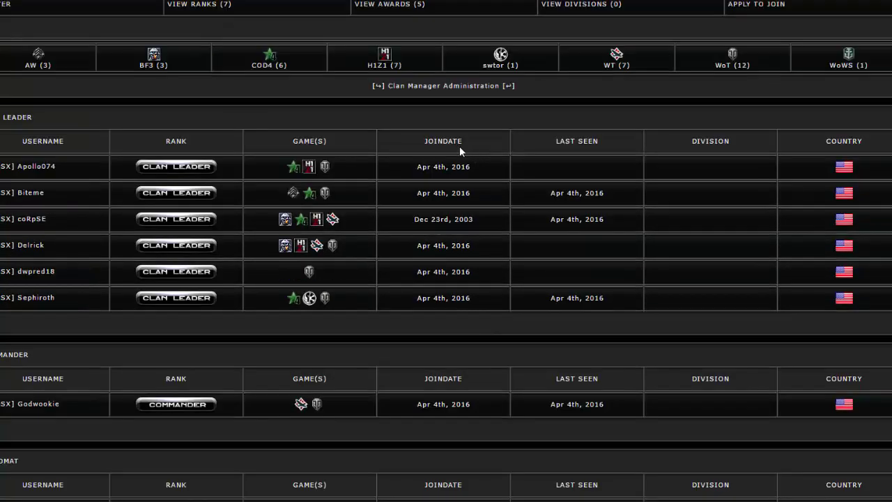
{"action": "scroll", "coordinate": [372, 98], "scroll_direction": "down", "scroll_amount": 4}
{"action": "scroll", "coordinate": [376, 96], "scroll_direction": "up", "scroll_amount": 4}
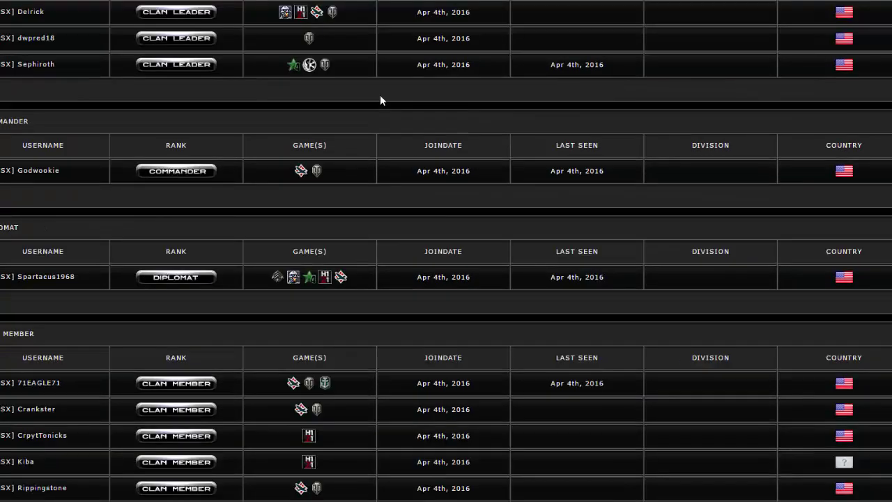
{"action": "scroll", "coordinate": [343, 124], "scroll_direction": "up", "scroll_amount": 2}
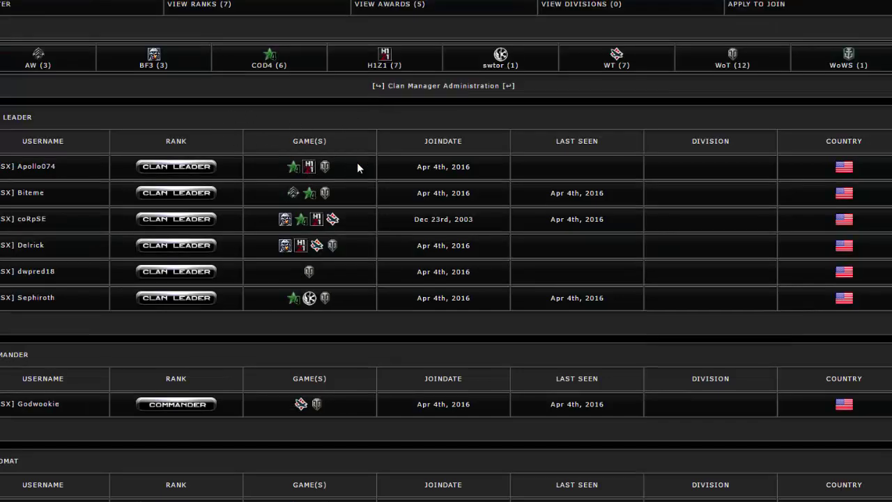
{"action": "scroll", "coordinate": [357, 167], "scroll_direction": "up", "scroll_amount": 3}
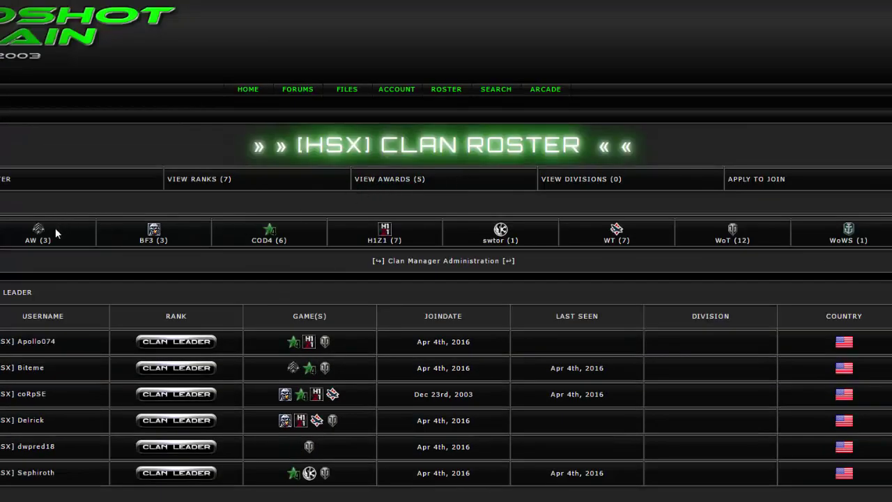
{"action": "left_click", "coordinate": [439, 230]}
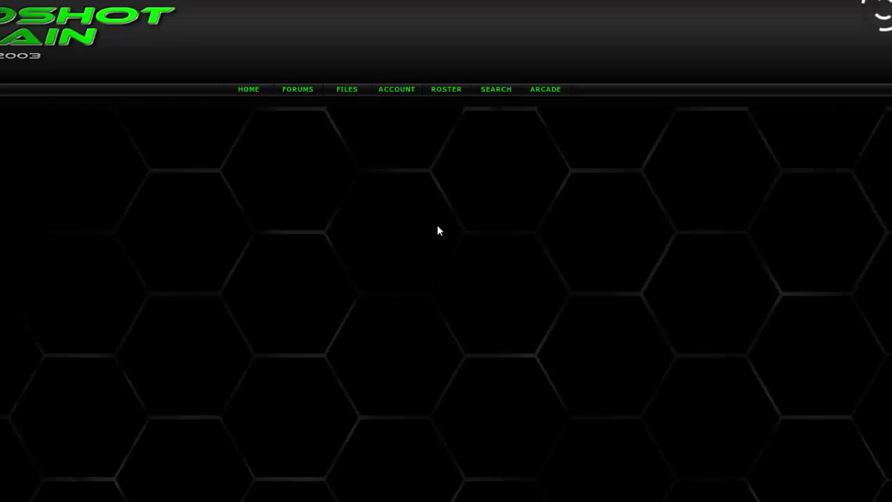
{"action": "scroll", "coordinate": [155, 129], "scroll_direction": "down", "scroll_amount": 4}
{"action": "scroll", "coordinate": [155, 129], "scroll_direction": "up", "scroll_amount": 3}
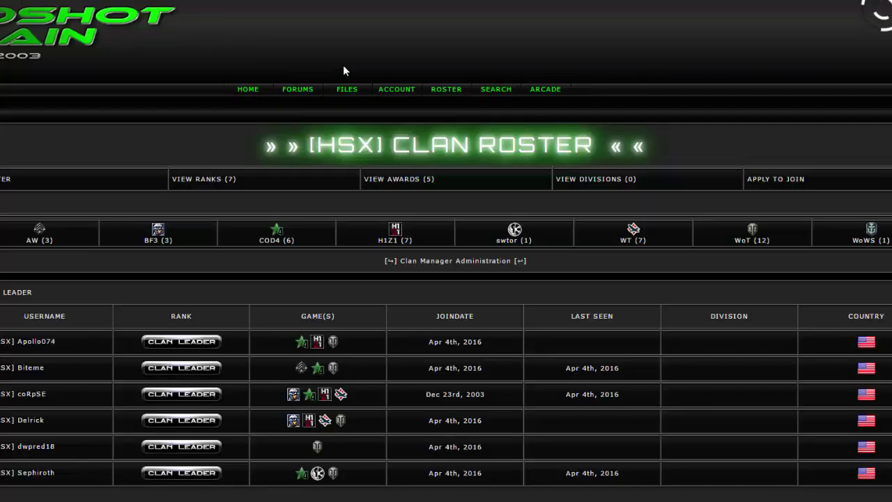
{"action": "scroll", "coordinate": [359, 76], "scroll_direction": "down", "scroll_amount": 2}
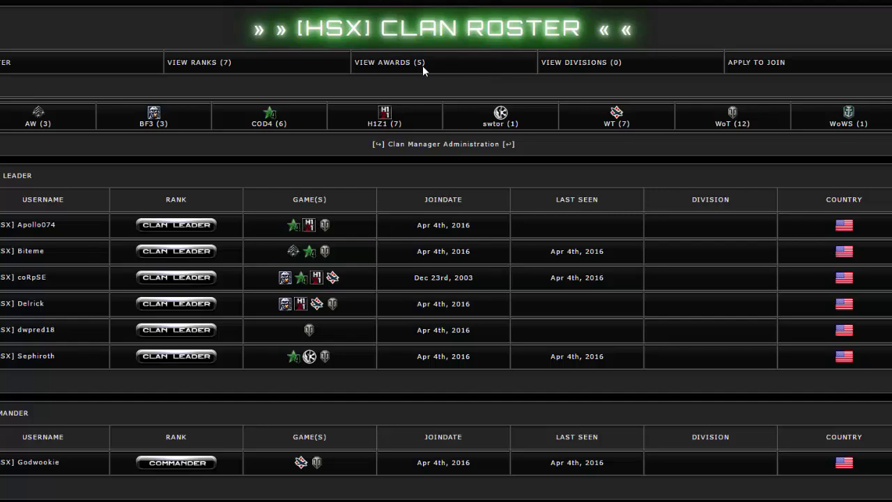
{"action": "scroll", "coordinate": [423, 70], "scroll_direction": "up", "scroll_amount": 2}
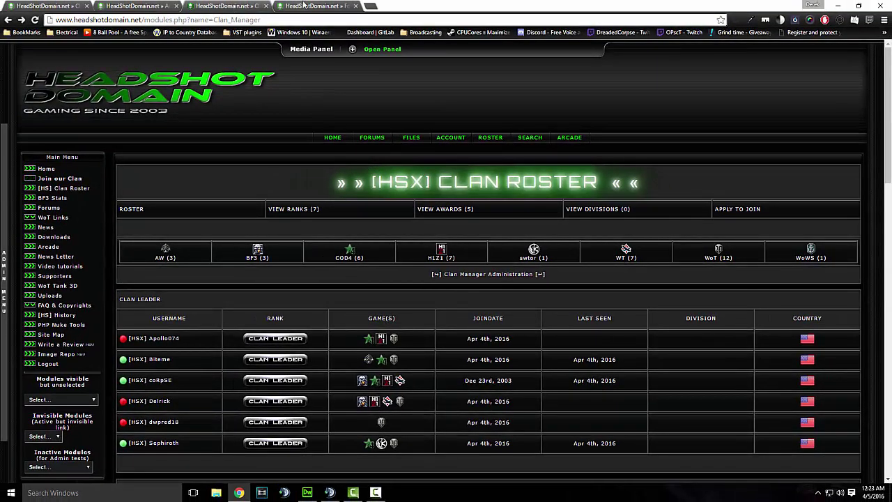
Glance at the Application Submissions forum, then return to the recruitment questions admin tab
{"action": "left_click", "coordinate": [303, 6]}
{"action": "scroll", "coordinate": [362, 73], "scroll_direction": "down", "scroll_amount": 3}
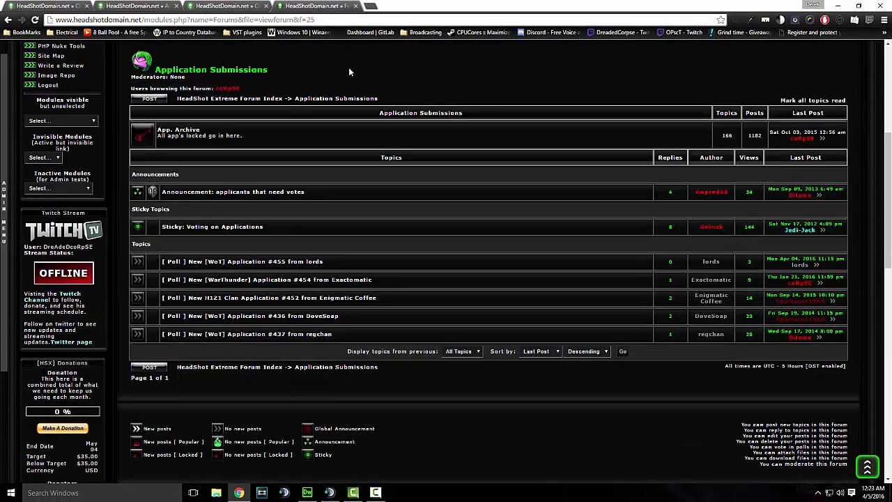
{"action": "left_click", "coordinate": [64, 6]}
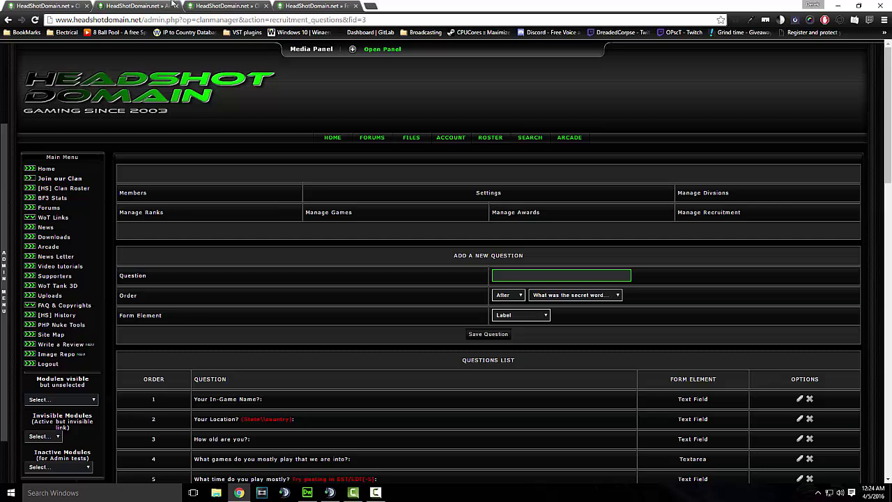
Browse the Lonestar Modules forum in a new tab, then switch back to Application Submissions
{"action": "left_click", "coordinate": [369, 8]}
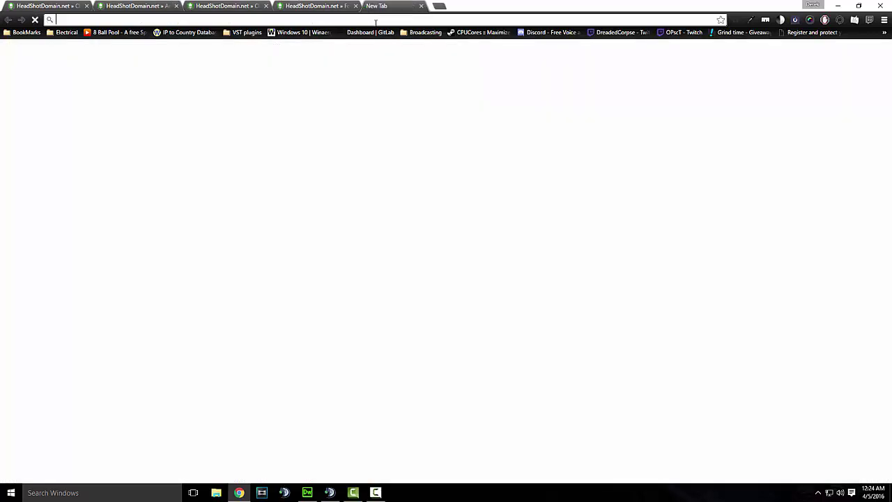
{"action": "left_click", "coordinate": [490, 225]}
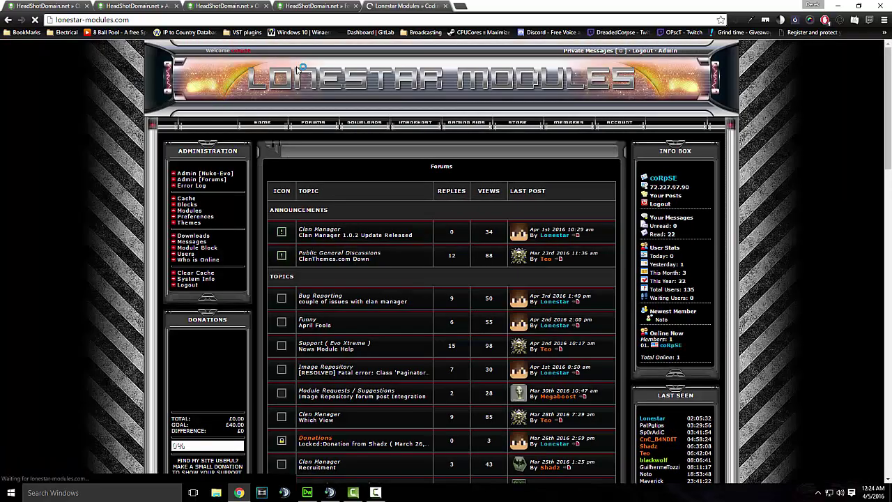
{"action": "scroll", "coordinate": [335, 175], "scroll_direction": "down", "scroll_amount": 3}
{"action": "scroll", "coordinate": [365, 80], "scroll_direction": "up", "scroll_amount": 2}
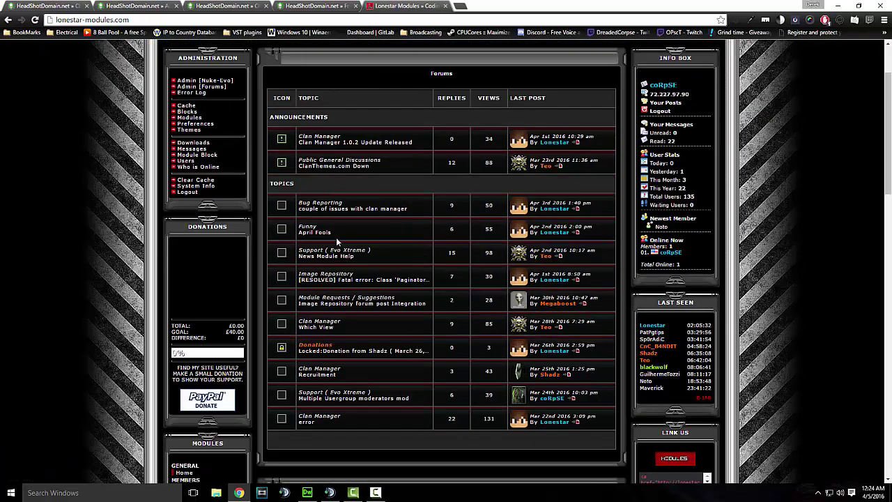
{"action": "scroll", "coordinate": [377, 205], "scroll_direction": "down", "scroll_amount": 1}
{"action": "scroll", "coordinate": [406, 222], "scroll_direction": "up", "scroll_amount": 3}
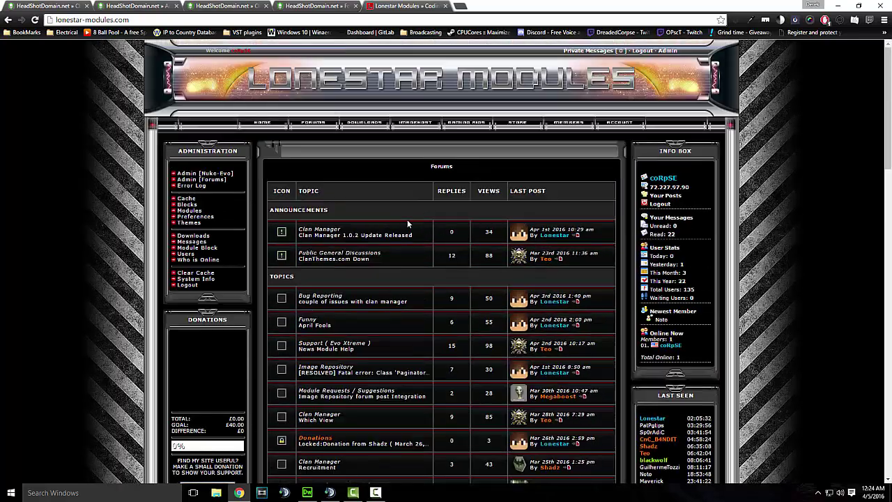
{"action": "scroll", "coordinate": [516, 158], "scroll_direction": "down", "scroll_amount": 3}
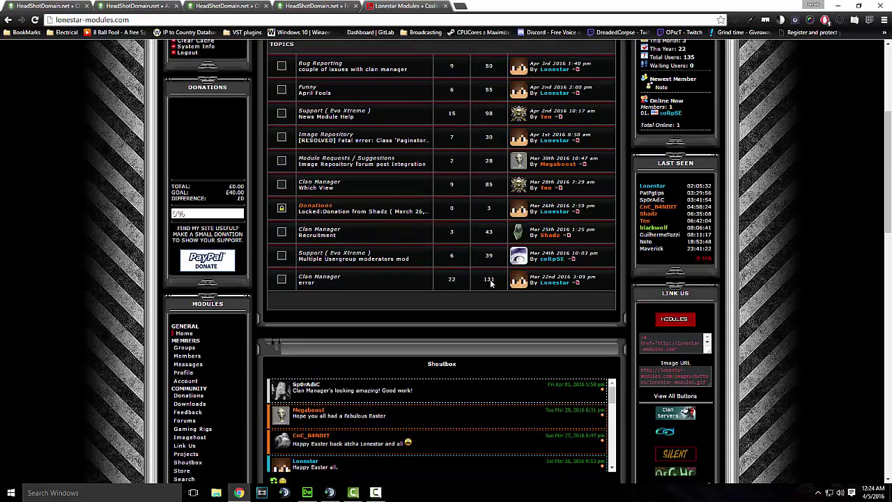
{"action": "scroll", "coordinate": [397, 168], "scroll_direction": "down", "scroll_amount": 2}
{"action": "scroll", "coordinate": [396, 169], "scroll_direction": "up", "scroll_amount": 5}
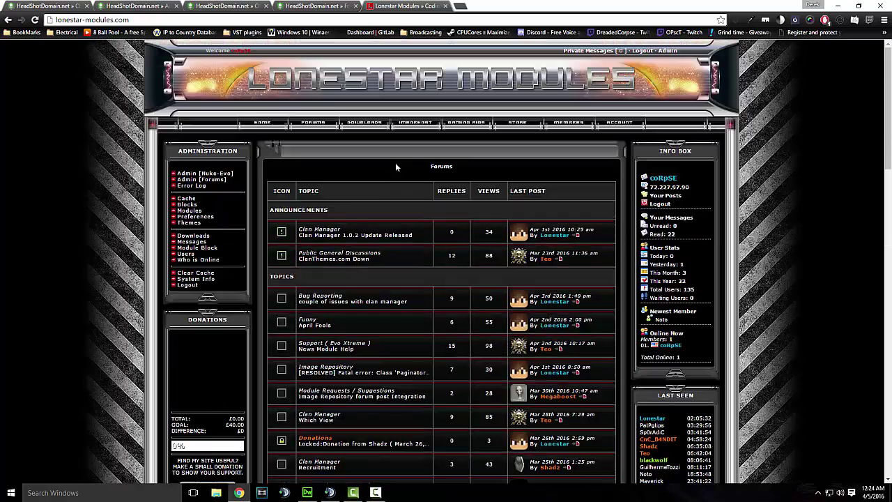
{"action": "left_click", "coordinate": [315, 6]}
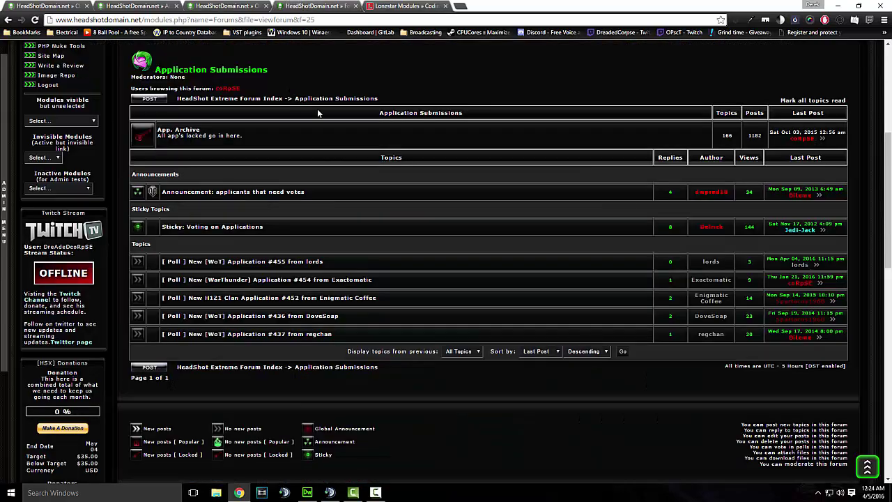
Go to the home page and load the site's root .com address
{"action": "scroll", "coordinate": [317, 109], "scroll_direction": "up", "scroll_amount": 4}
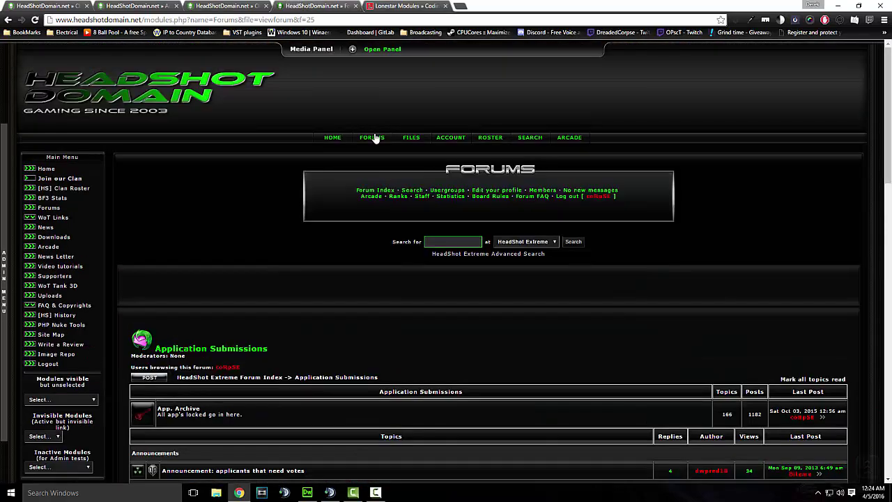
{"action": "left_click", "coordinate": [333, 139]}
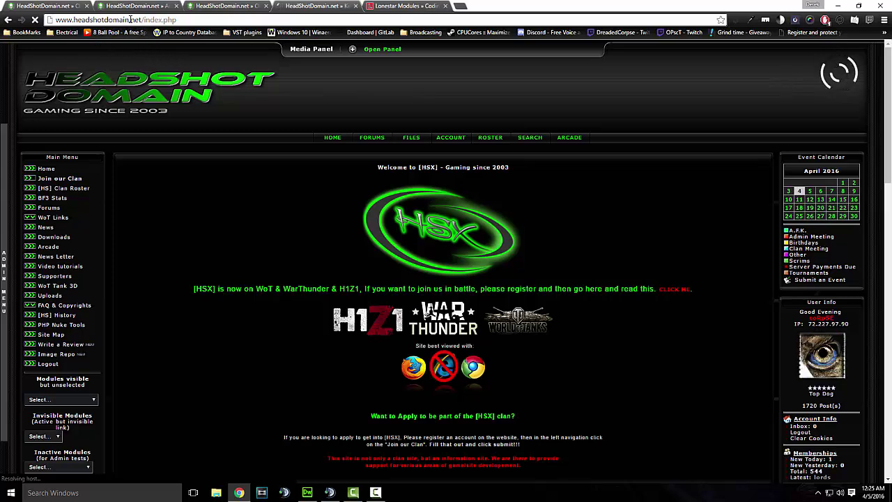
{"action": "left_click_drag", "start_coordinate": [130, 20], "coordinate": [180, 20]}
{"action": "type", "text": "com"}
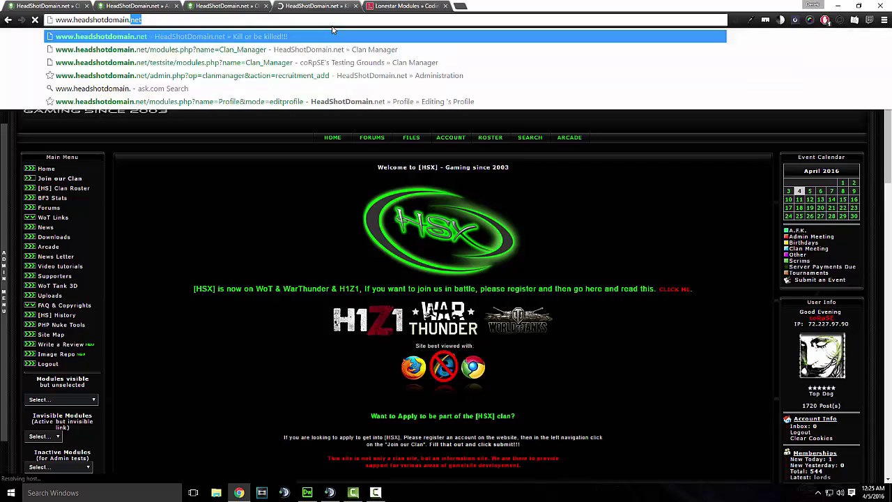
{"action": "key", "text": "Return"}
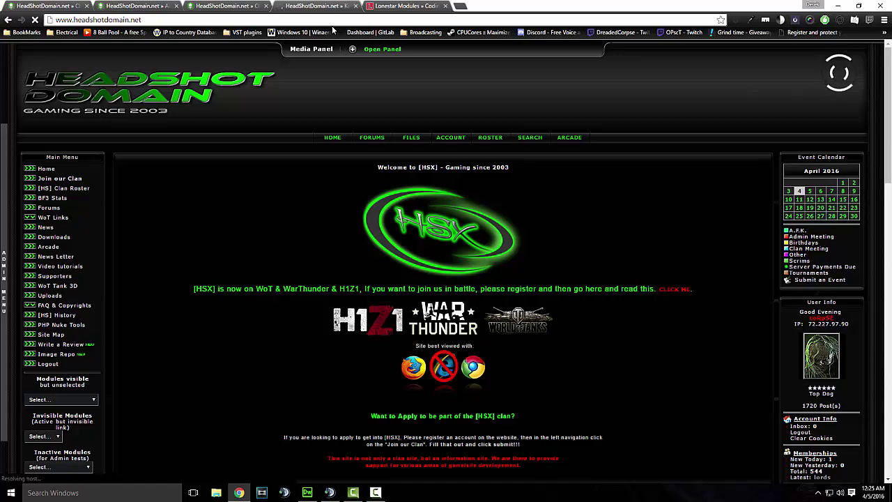
Scroll through the home page, then open the Forums index with Latest Site News
{"action": "scroll", "coordinate": [285, 91], "scroll_direction": "down", "scroll_amount": 3}
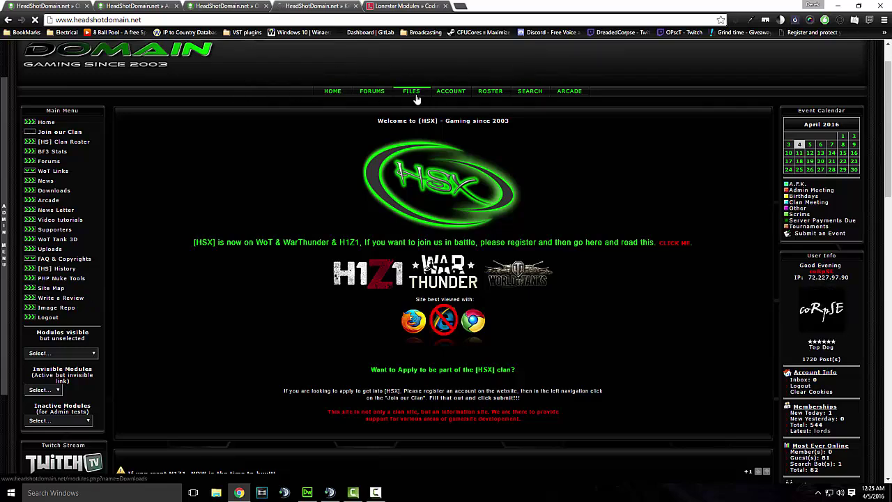
{"action": "scroll", "coordinate": [432, 81], "scroll_direction": "up", "scroll_amount": 1}
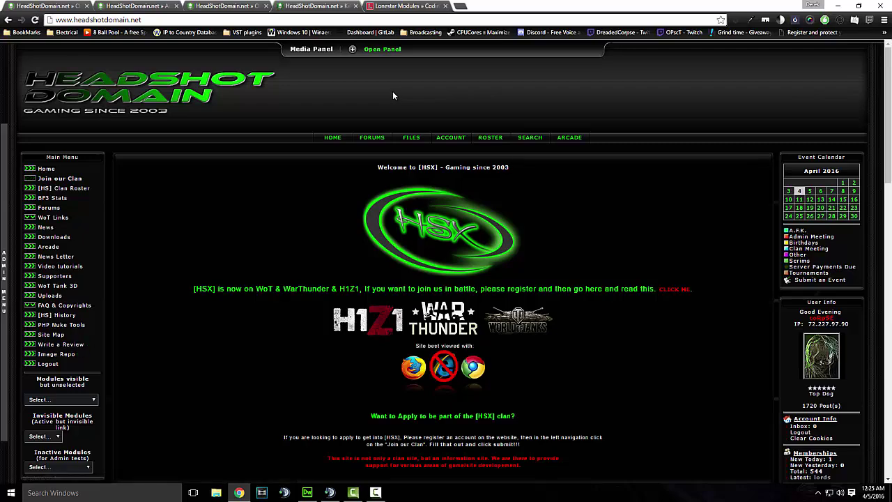
{"action": "scroll", "coordinate": [301, 86], "scroll_direction": "down", "scroll_amount": 4}
{"action": "scroll", "coordinate": [297, 85], "scroll_direction": "up", "scroll_amount": 4}
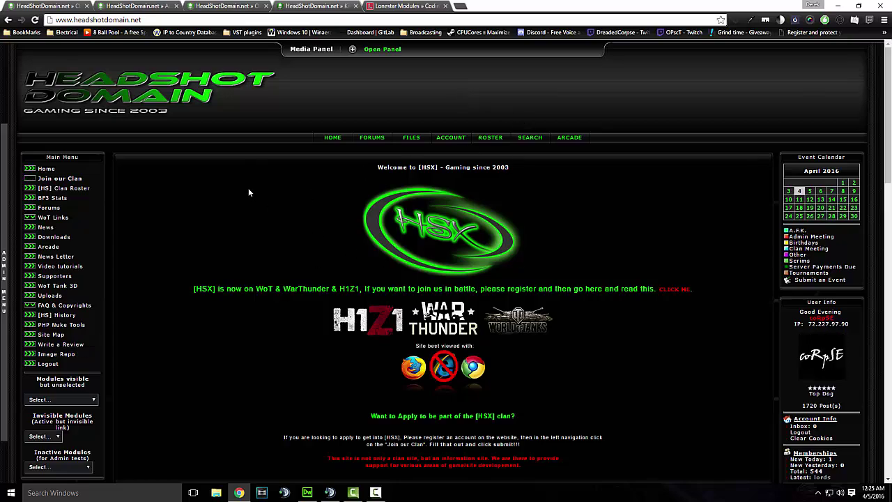
{"action": "scroll", "coordinate": [250, 188], "scroll_direction": "down", "scroll_amount": 15}
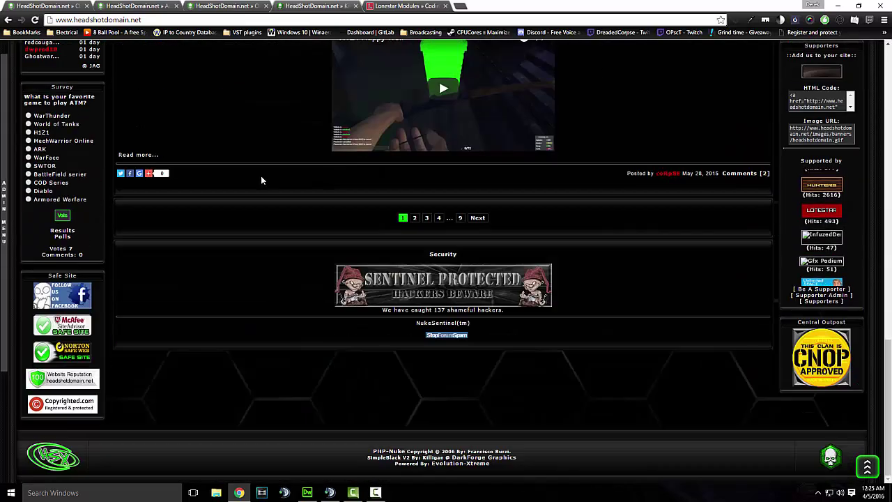
{"action": "scroll", "coordinate": [262, 177], "scroll_direction": "up", "scroll_amount": 15}
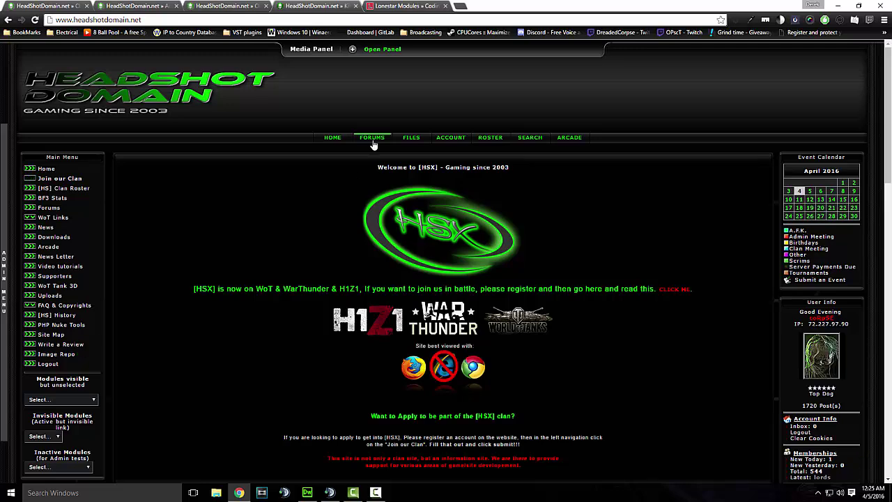
{"action": "left_click", "coordinate": [372, 138]}
{"action": "scroll", "coordinate": [279, 170], "scroll_direction": "down", "scroll_amount": 5}
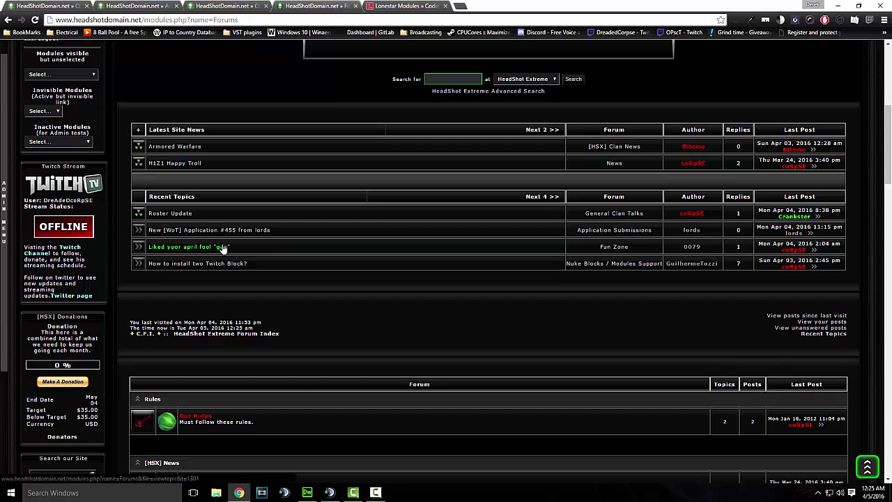
Check the Lonestar Modules forum tab briefly, then return to the [HSX] Clan Roster tab
{"action": "left_click", "coordinate": [406, 6]}
{"action": "scroll", "coordinate": [409, 103], "scroll_direction": "down", "scroll_amount": 2}
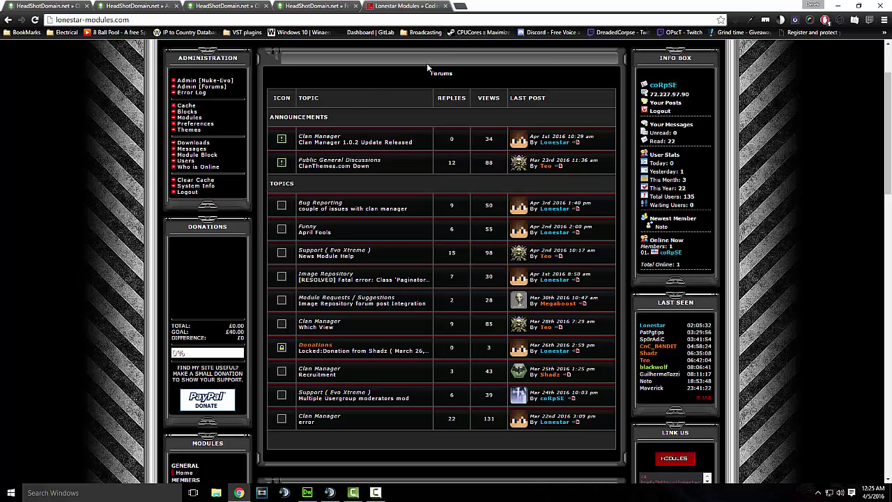
{"action": "scroll", "coordinate": [453, 54], "scroll_direction": "up", "scroll_amount": 3}
{"action": "left_click", "coordinate": [226, 5]}
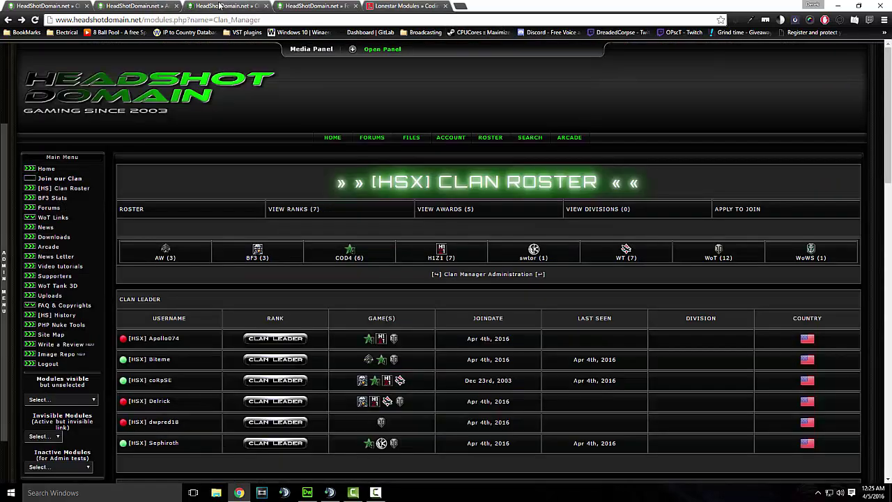